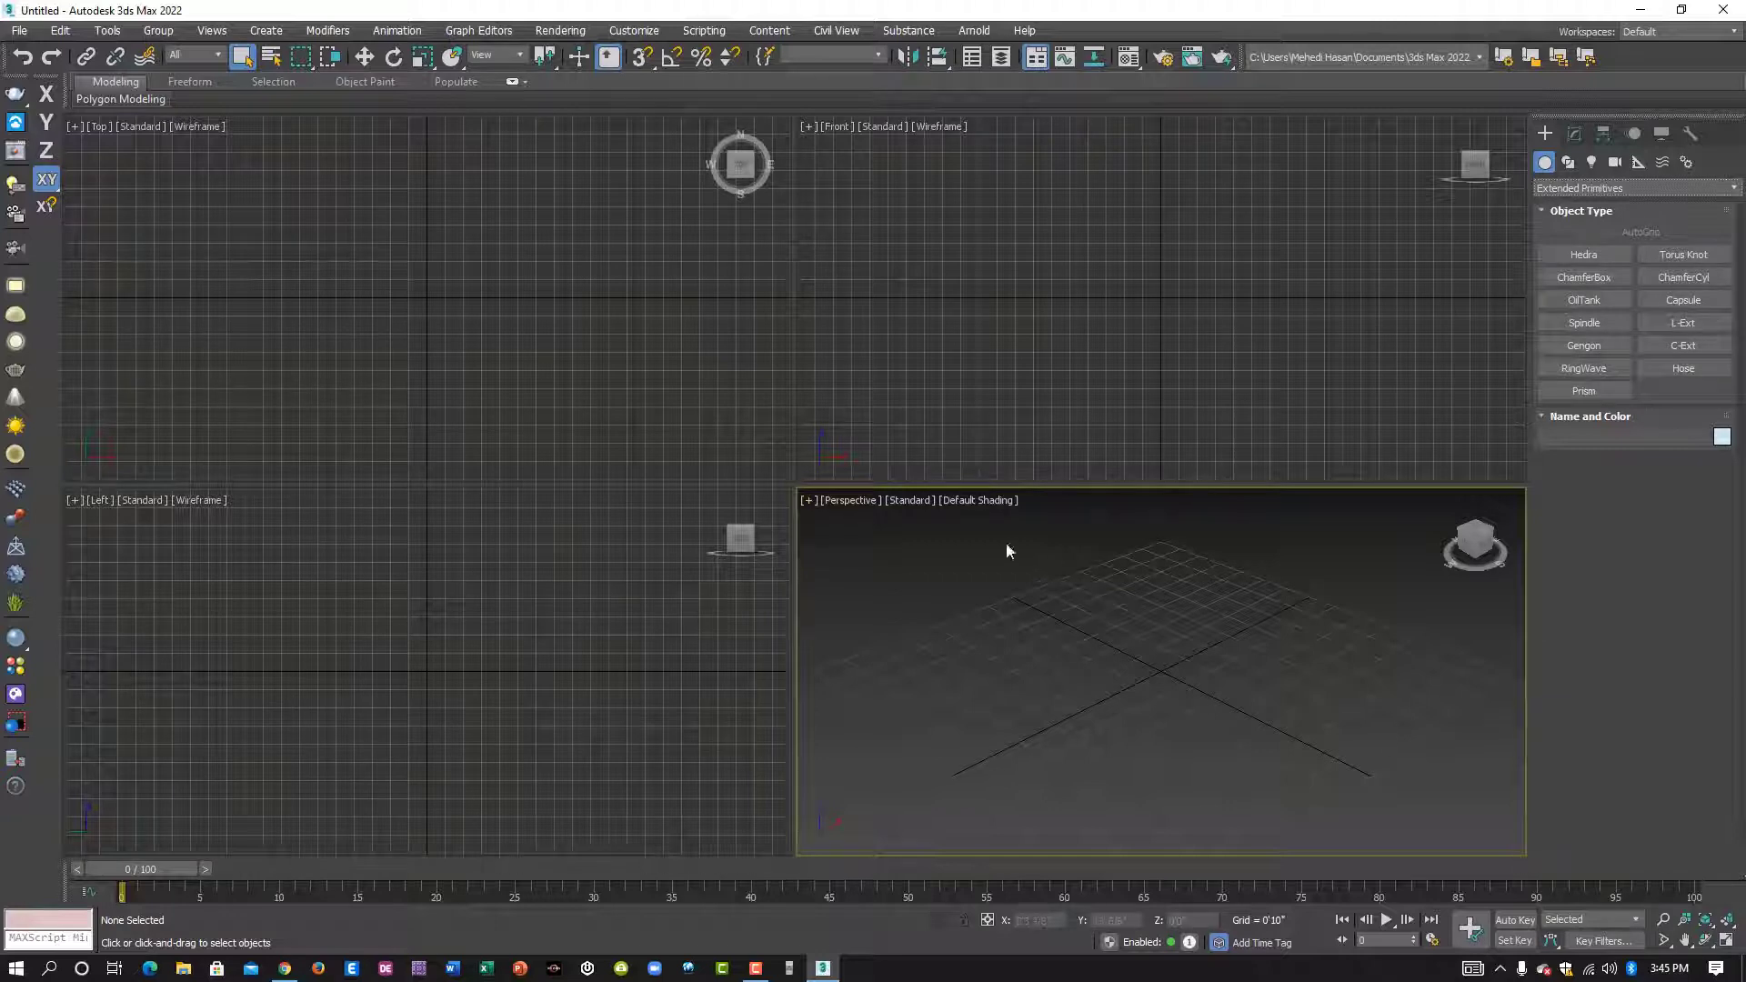
# - Maximize the Perspective viewport and create a ChamferCyl about 1'4 7/8" in radius and 3'11 1/8" high, with a fillet of about 0'3 6/8"
pyautogui.click(1725, 941)
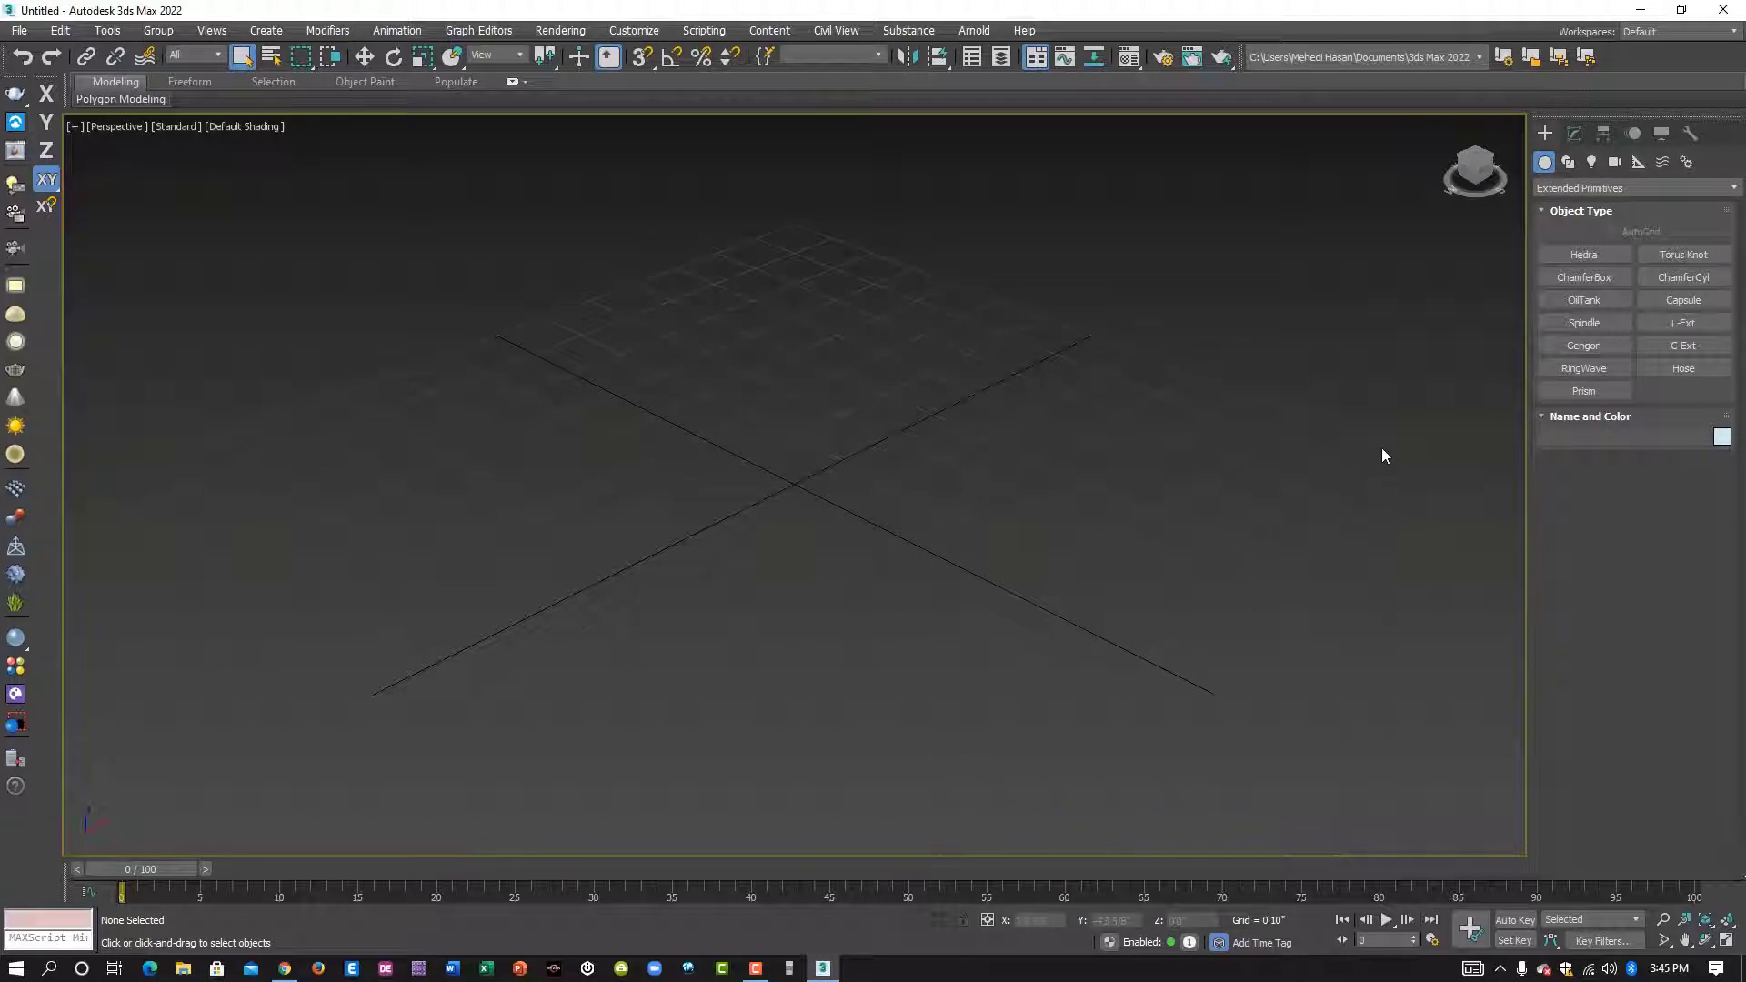
pyautogui.click(1681, 277)
pyautogui.moveTo(821, 409); pyautogui.dragTo(891, 409, button='middle')
pyautogui.moveTo(740, 484); pyautogui.dragTo(845, 515)
pyautogui.moveTo(822, 421); pyautogui.dragTo(806, 564, button='middle')
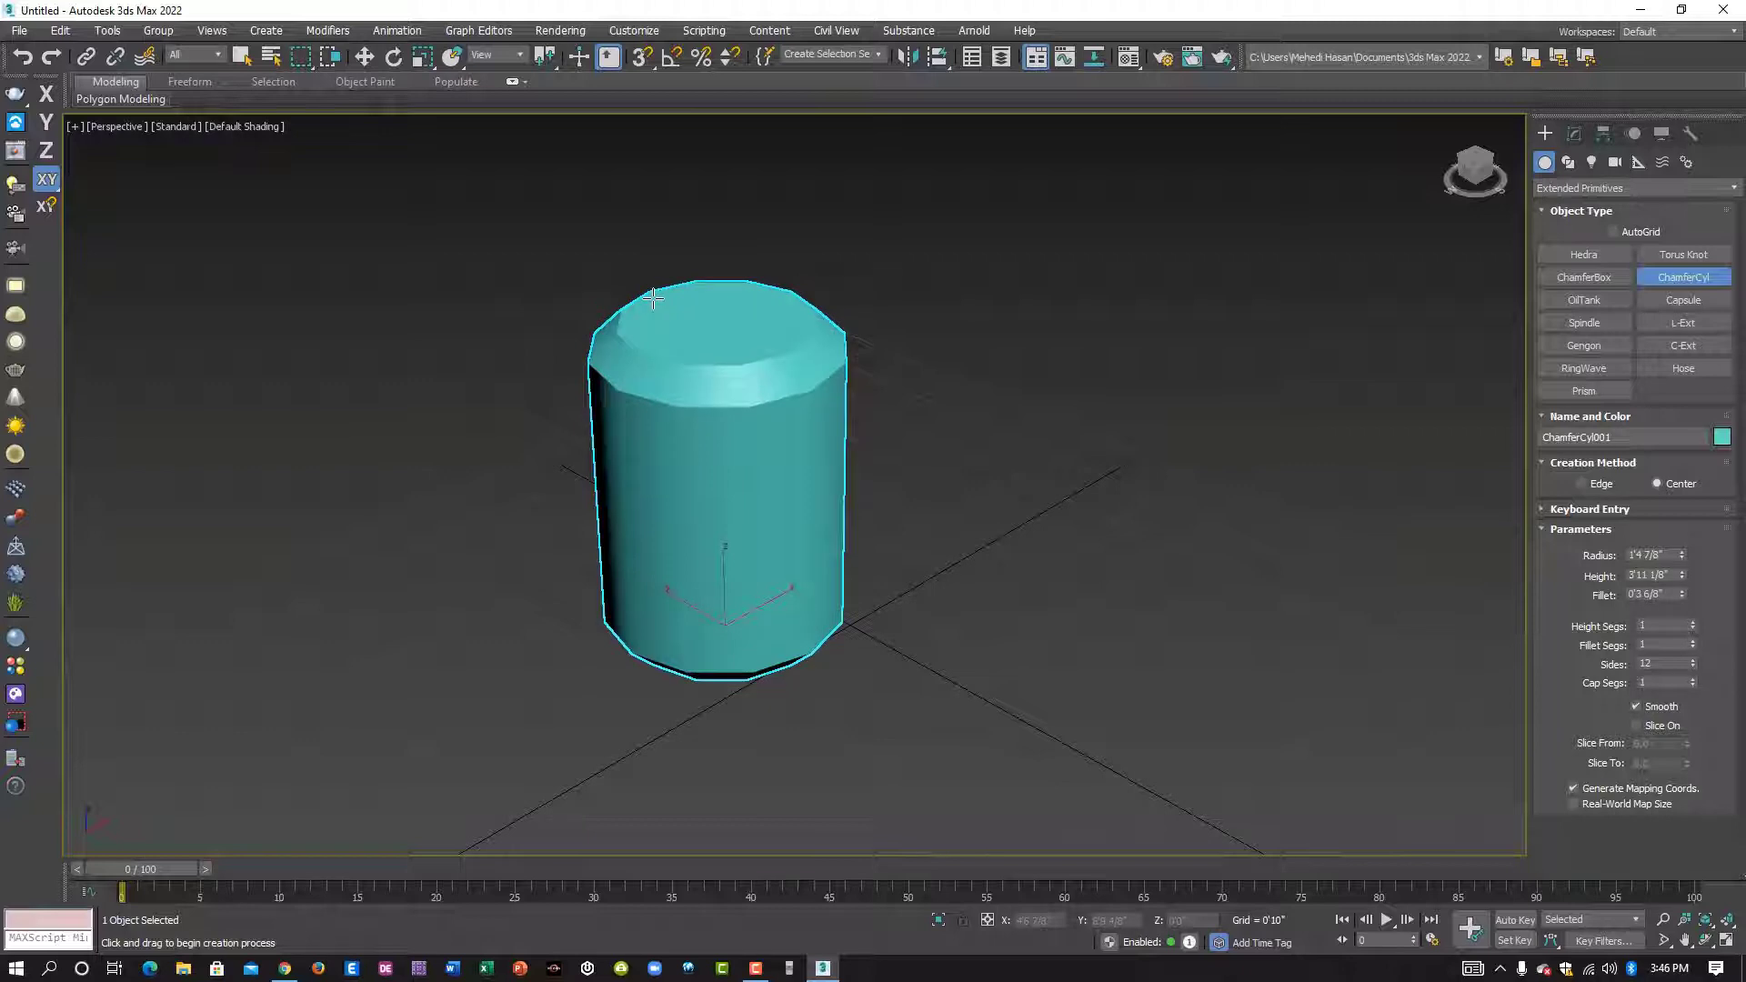
pyautogui.click(686, 298)
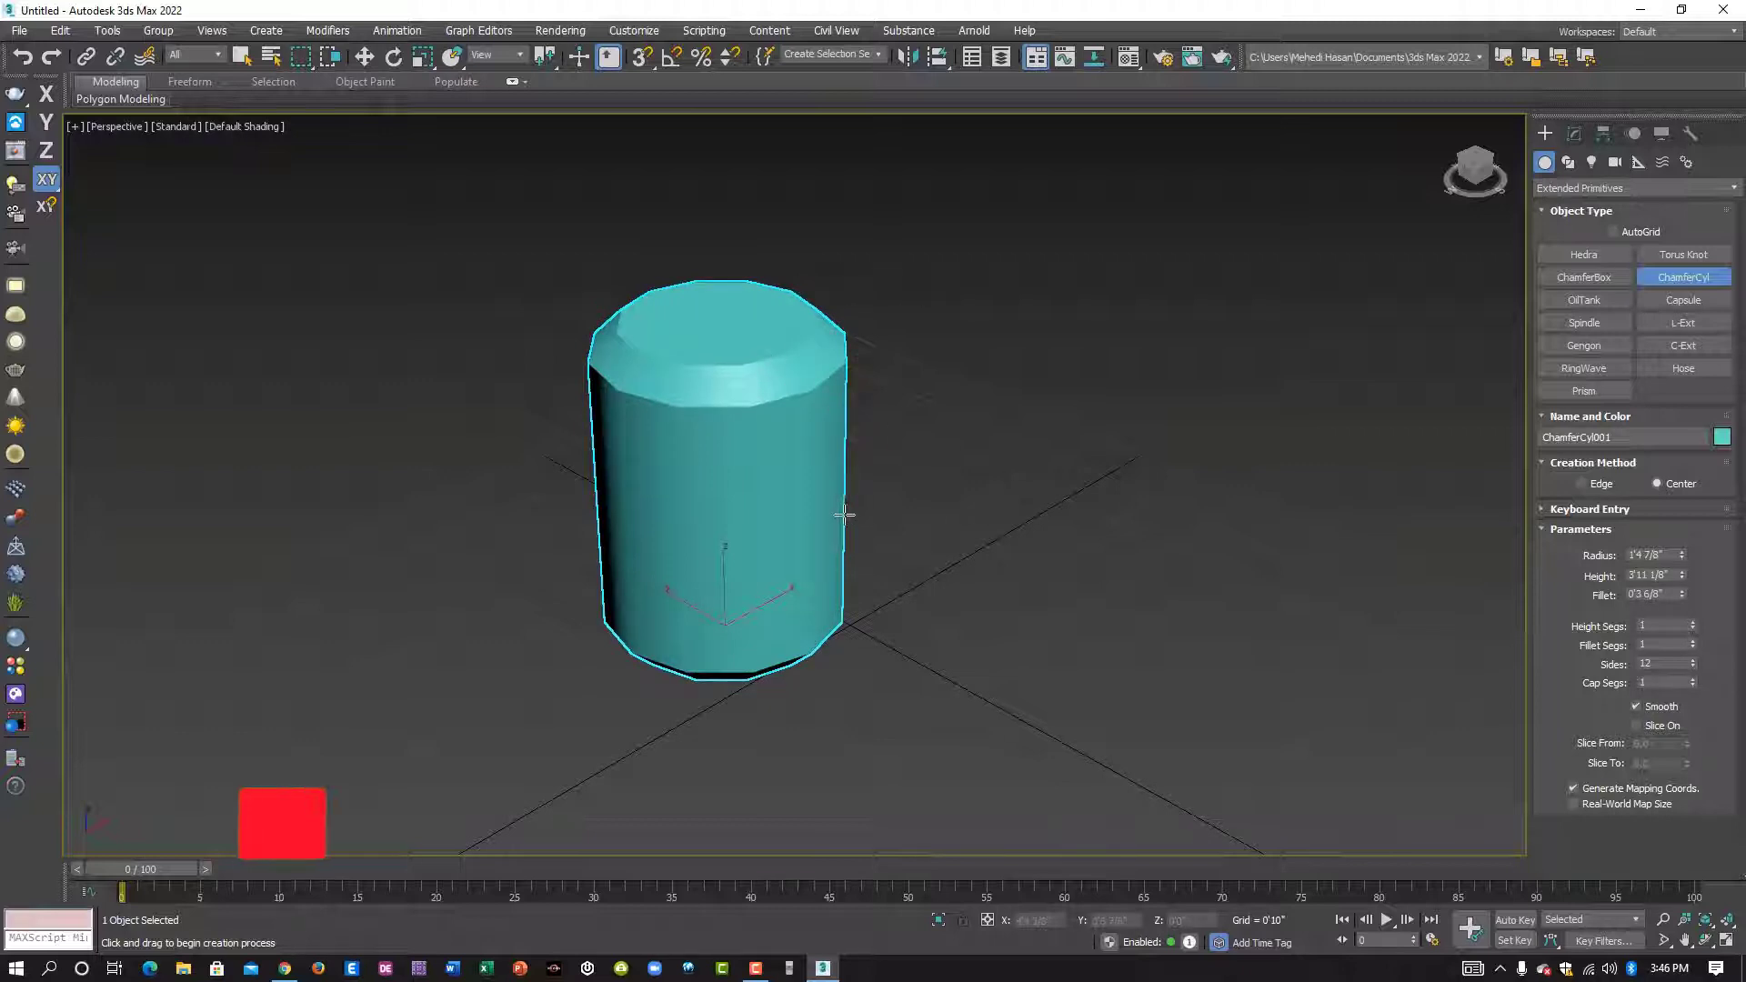
# - Set the chamfer cylinder's radius to 1'9 6/8"
pyautogui.keyDown('alt'); pyautogui.moveTo(840, 509); pyautogui.dragTo(853, 709, button='middle'); pyautogui.keyUp('alt')
pyautogui.scroll(4, 757, 646)
pyautogui.scroll(-4, 853, 709)
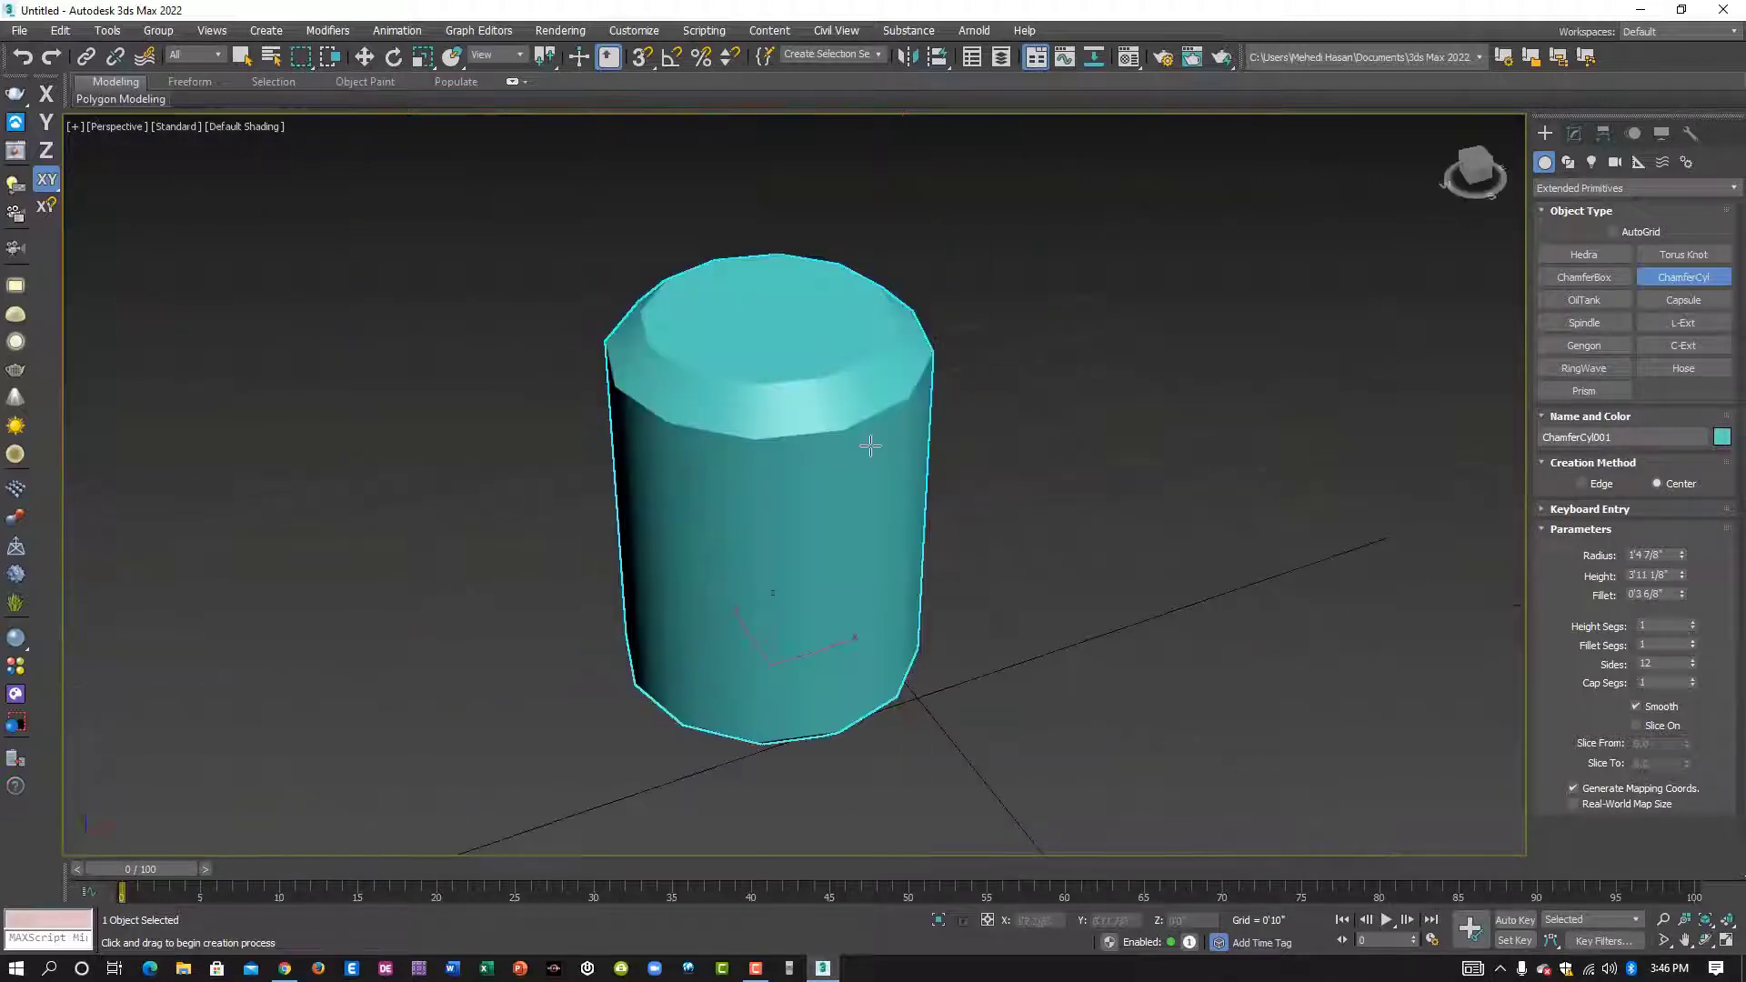
pyautogui.scroll(3, 816, 364)
pyautogui.keyDown('alt'); pyautogui.moveTo(846, 415); pyautogui.dragTo(775, 382, button='middle'); pyautogui.keyUp('alt')
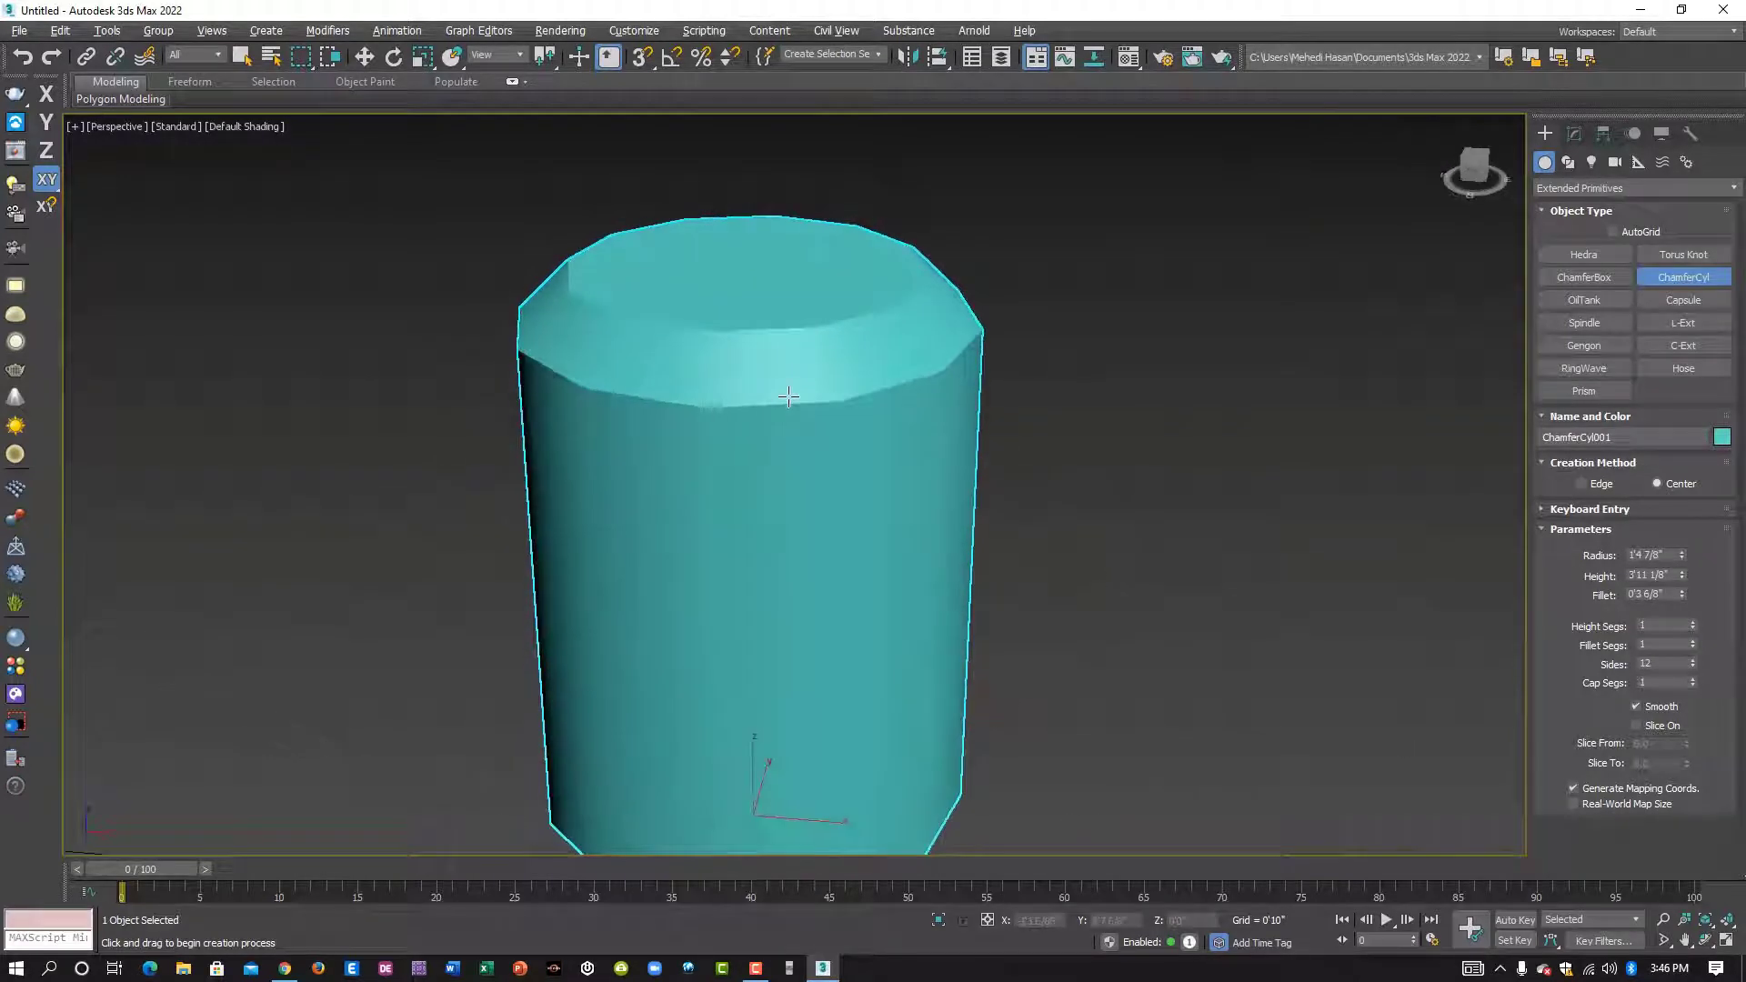
pyautogui.scroll(-3, 776, 382)
pyautogui.keyDown('alt'); pyautogui.moveTo(795, 500); pyautogui.dragTo(830, 499, button='middle'); pyautogui.keyUp('alt')
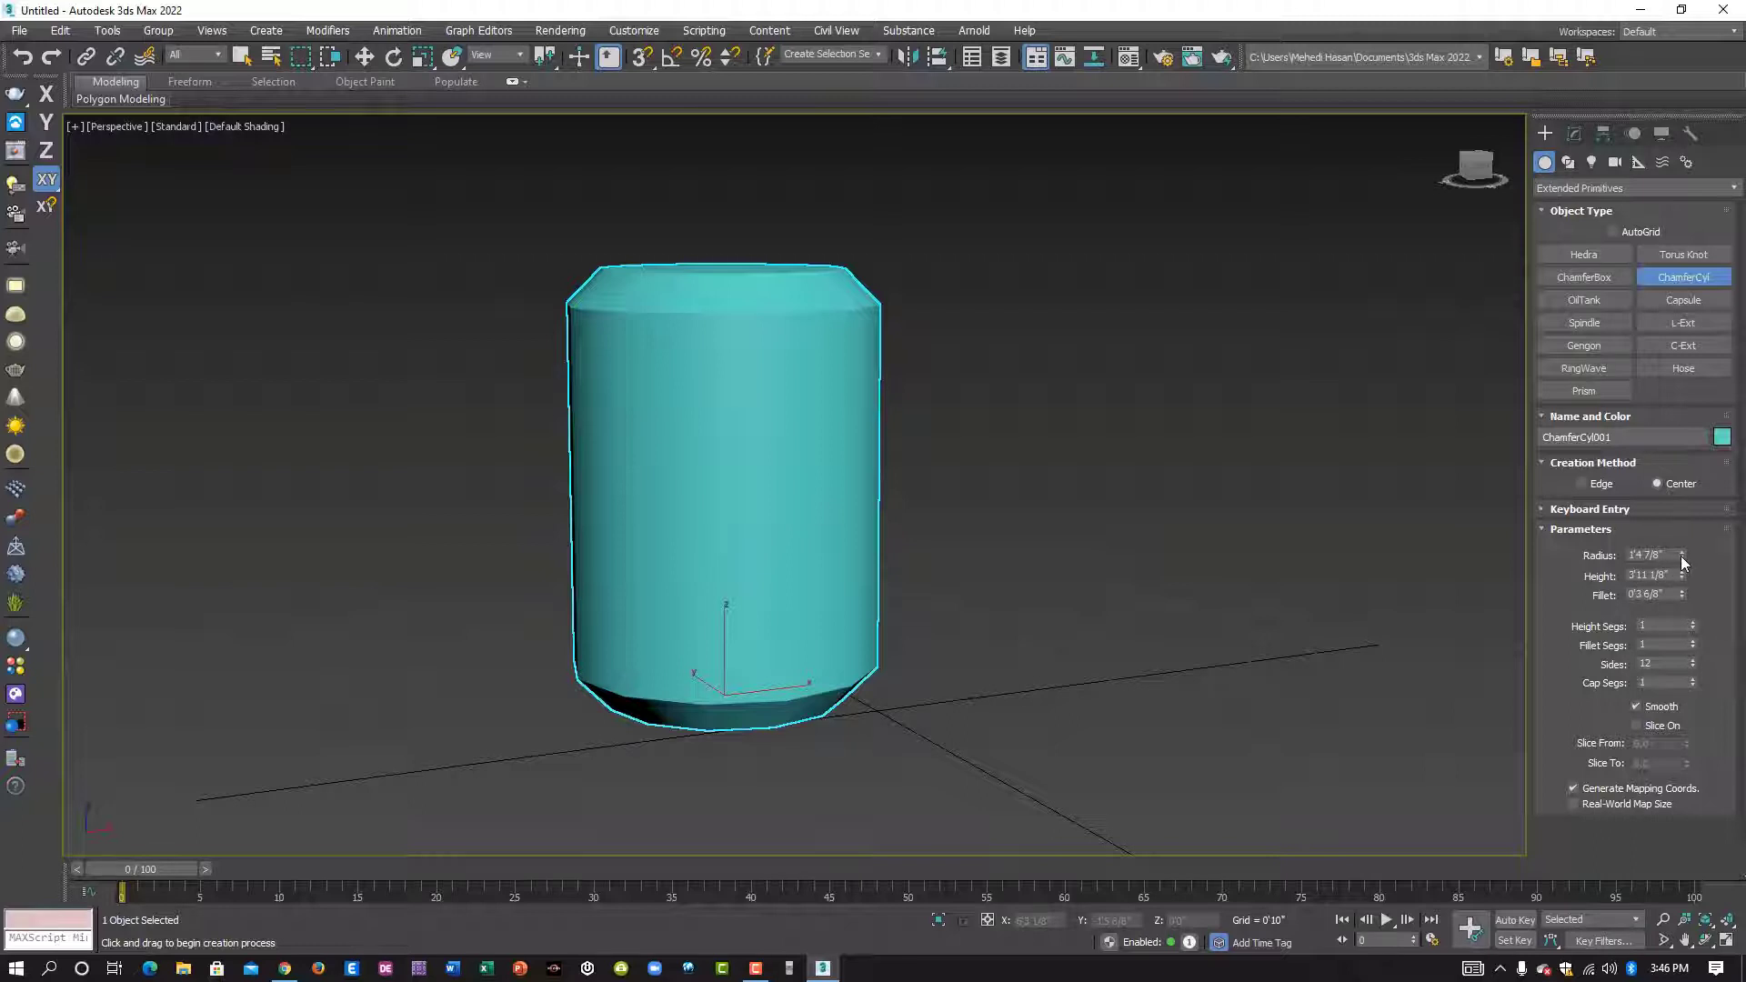
pyautogui.moveTo(1680, 554)
pyautogui.mouseDown()
pyautogui.moveTo(1673, 440)
pyautogui.moveTo(1688, 553)
pyautogui.moveTo(1688, 529)
pyautogui.mouseUp()
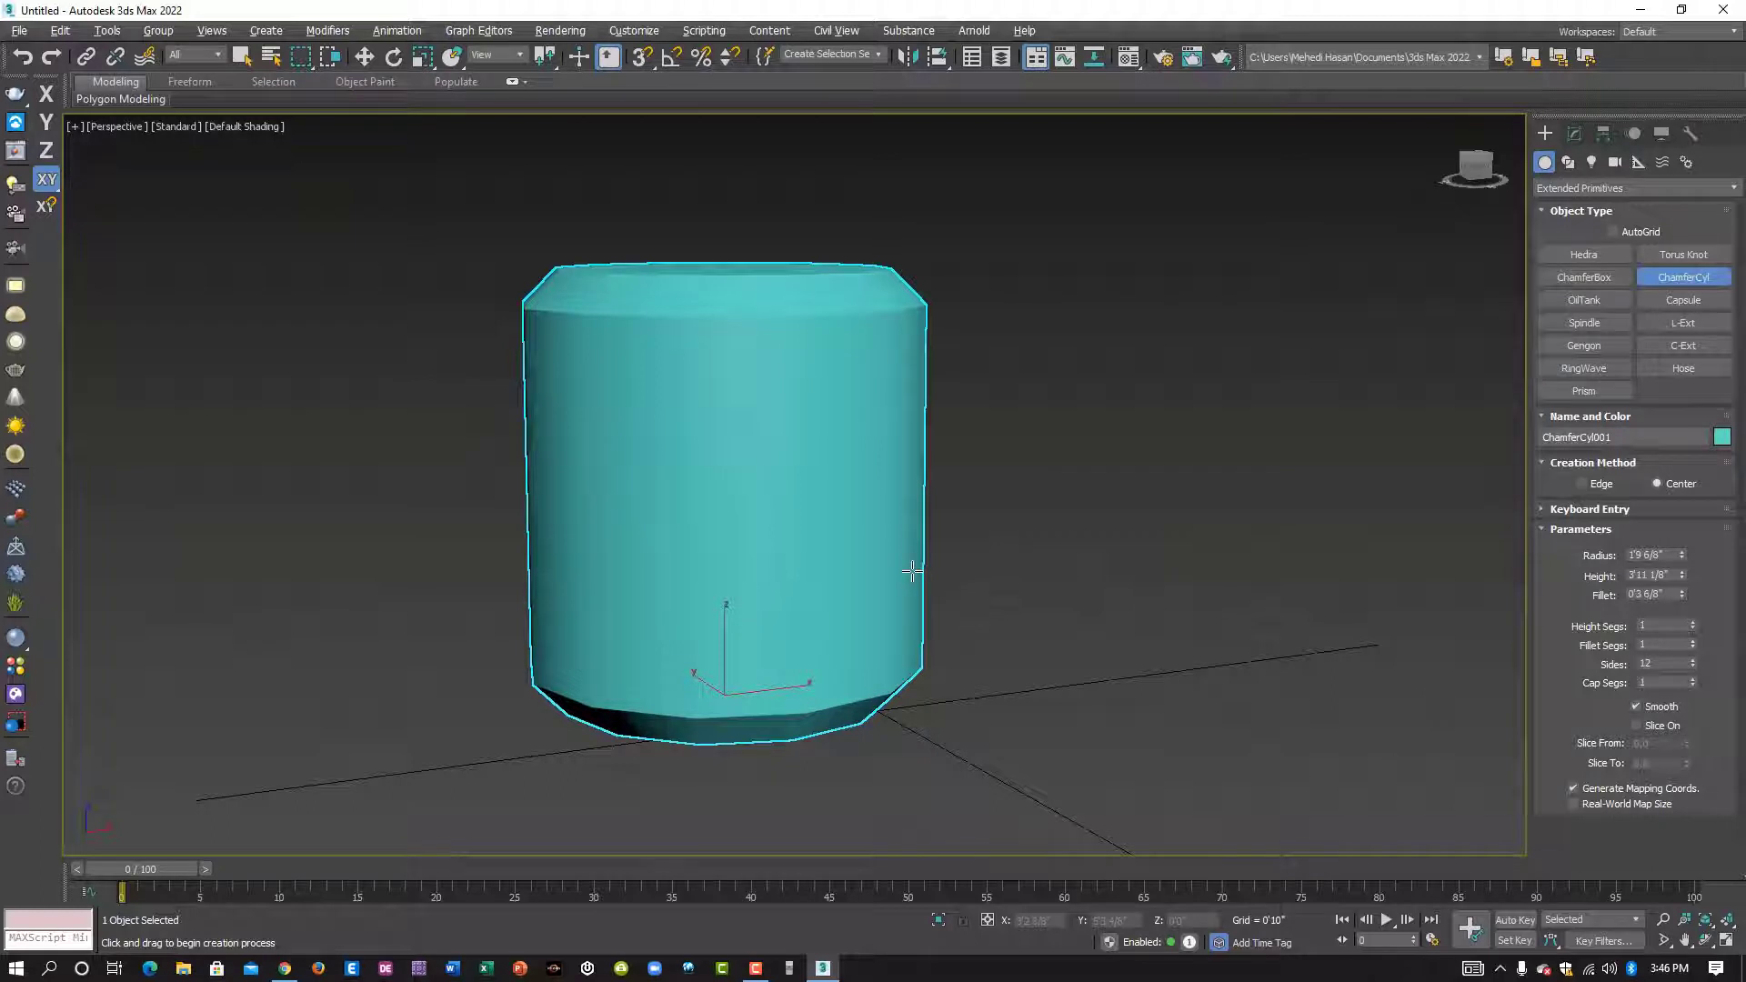
# - Set the chamfer cylinder's height to 4'4 7/8" and its fillet to 0'5 2/8"
pyautogui.moveTo(912, 573)
pyautogui.keyDown('alt'); pyautogui.mouseDown(button='middle')
pyautogui.moveTo(908, 593)
pyautogui.moveTo(892, 573)
pyautogui.mouseUp(button='middle'); pyautogui.keyUp('alt')
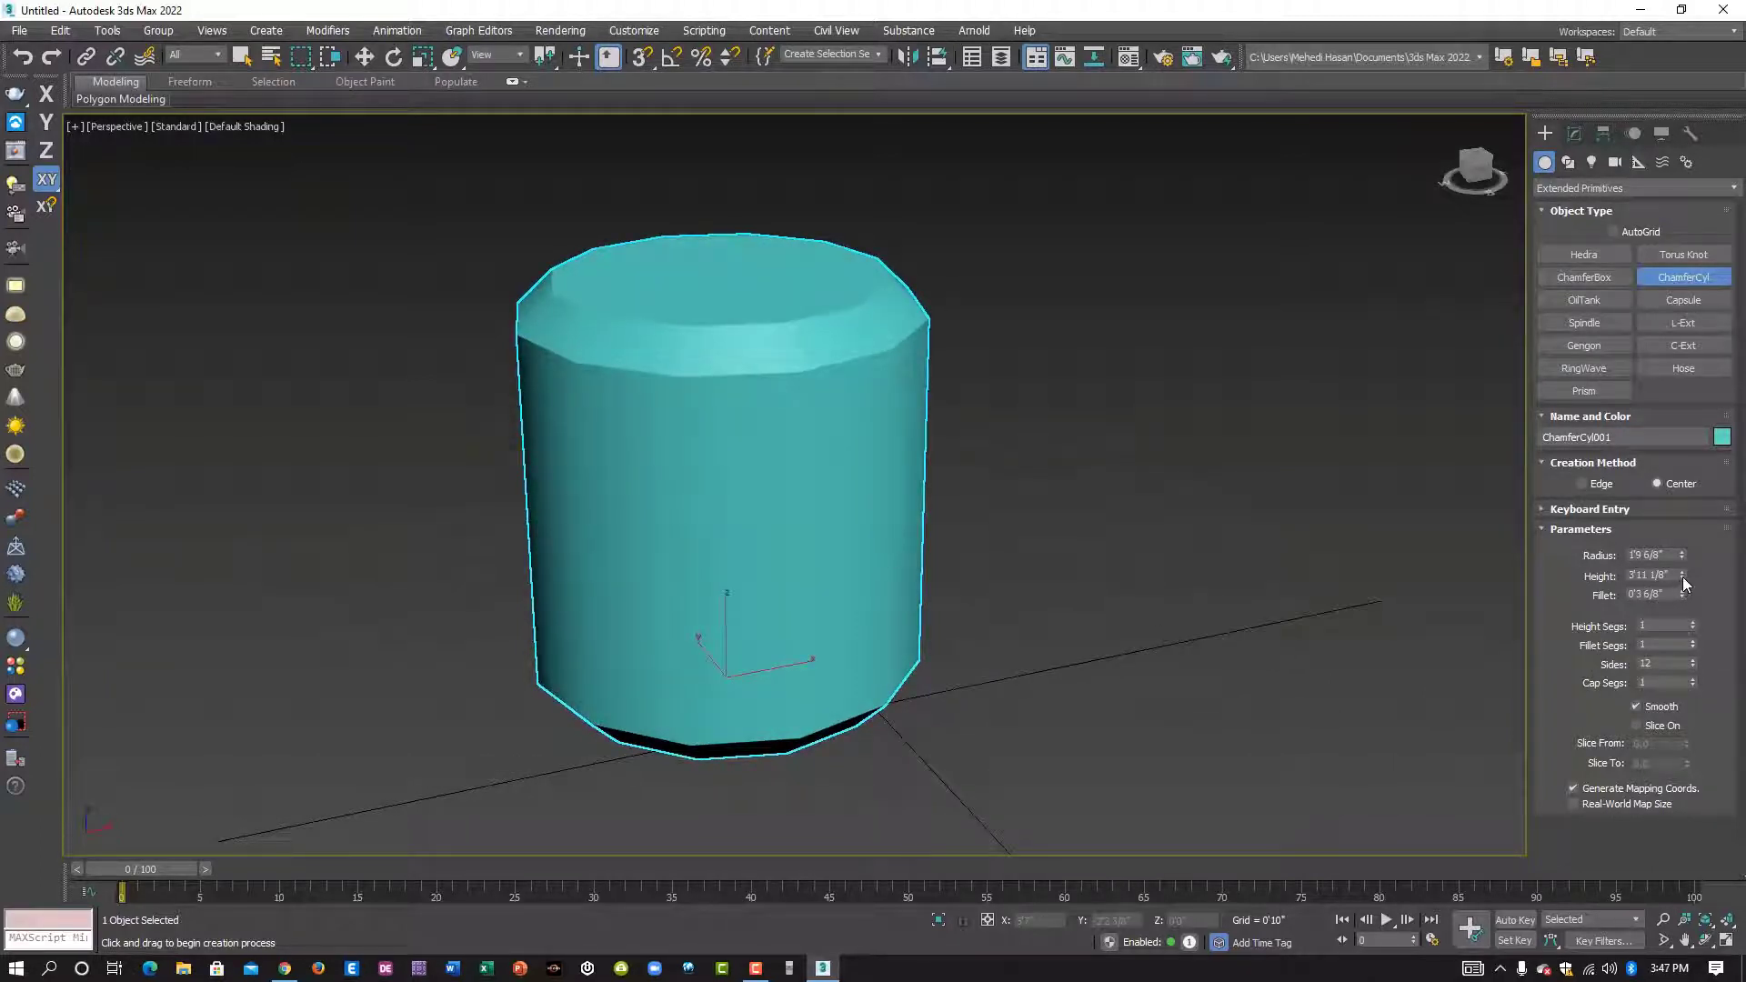
pyautogui.moveTo(1684, 583)
pyautogui.mouseDown()
pyautogui.moveTo(1684, 550)
pyautogui.moveTo(1684, 600)
pyautogui.moveTo(1685, 559)
pyautogui.mouseUp()
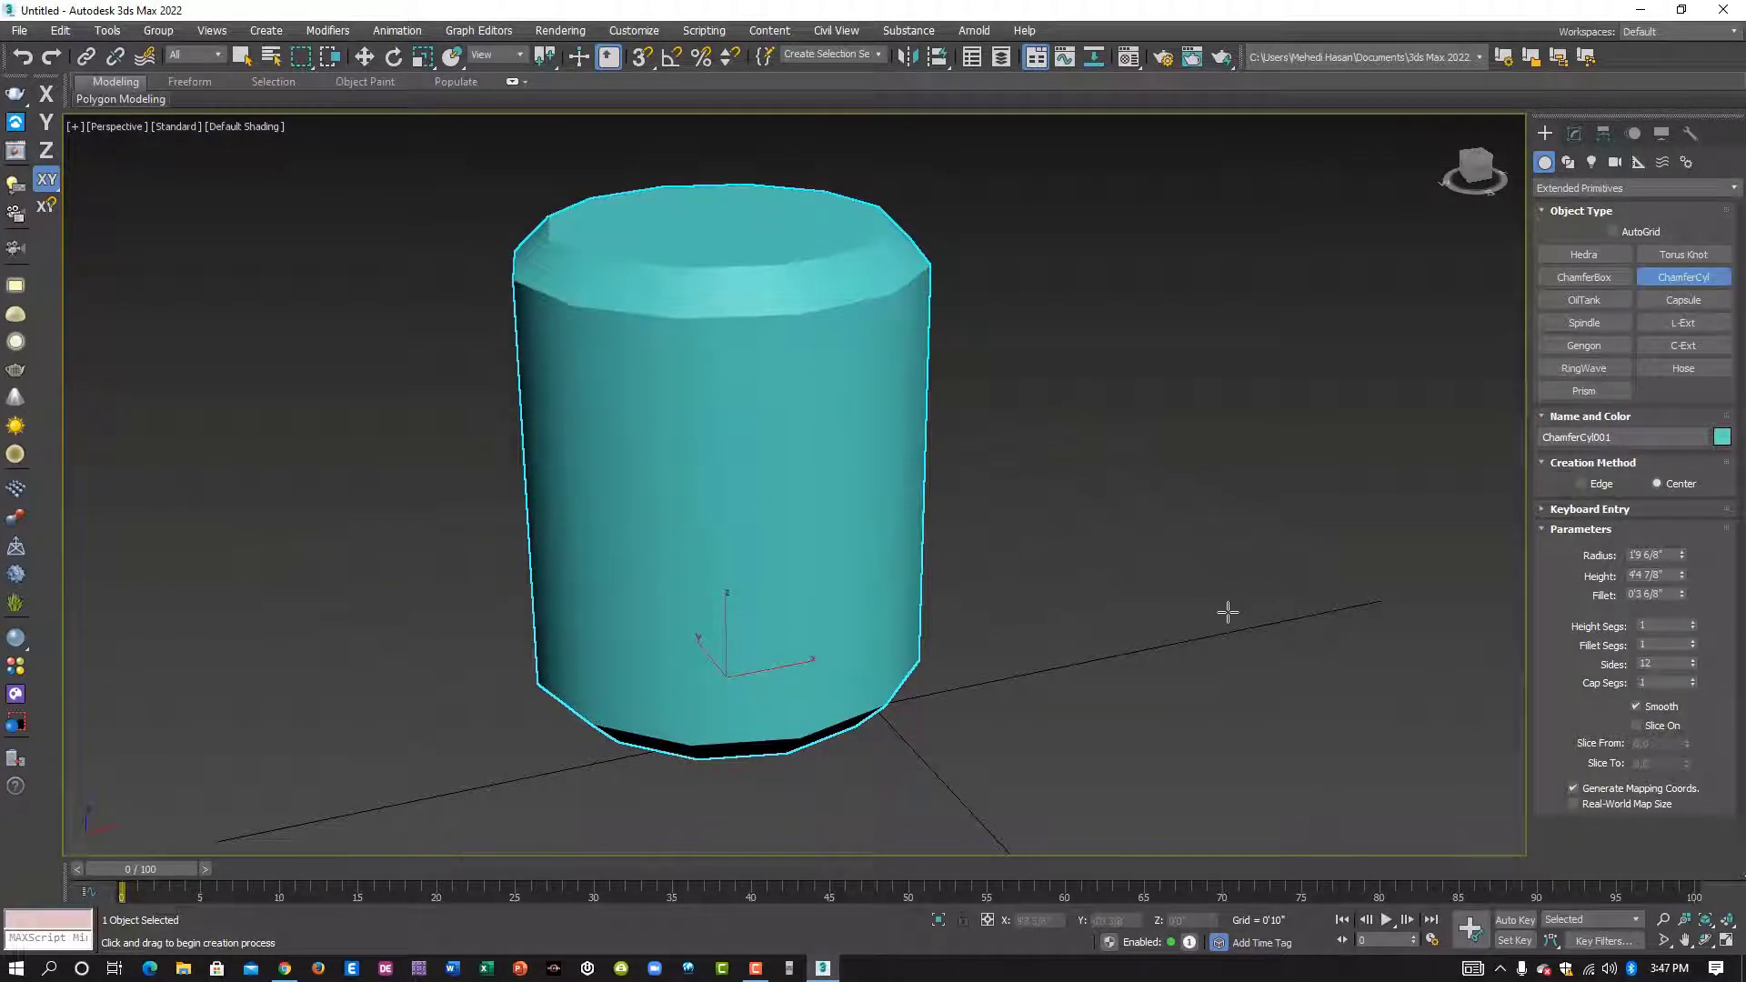
pyautogui.moveTo(1227, 612); pyautogui.dragTo(1259, 633, button='middle')
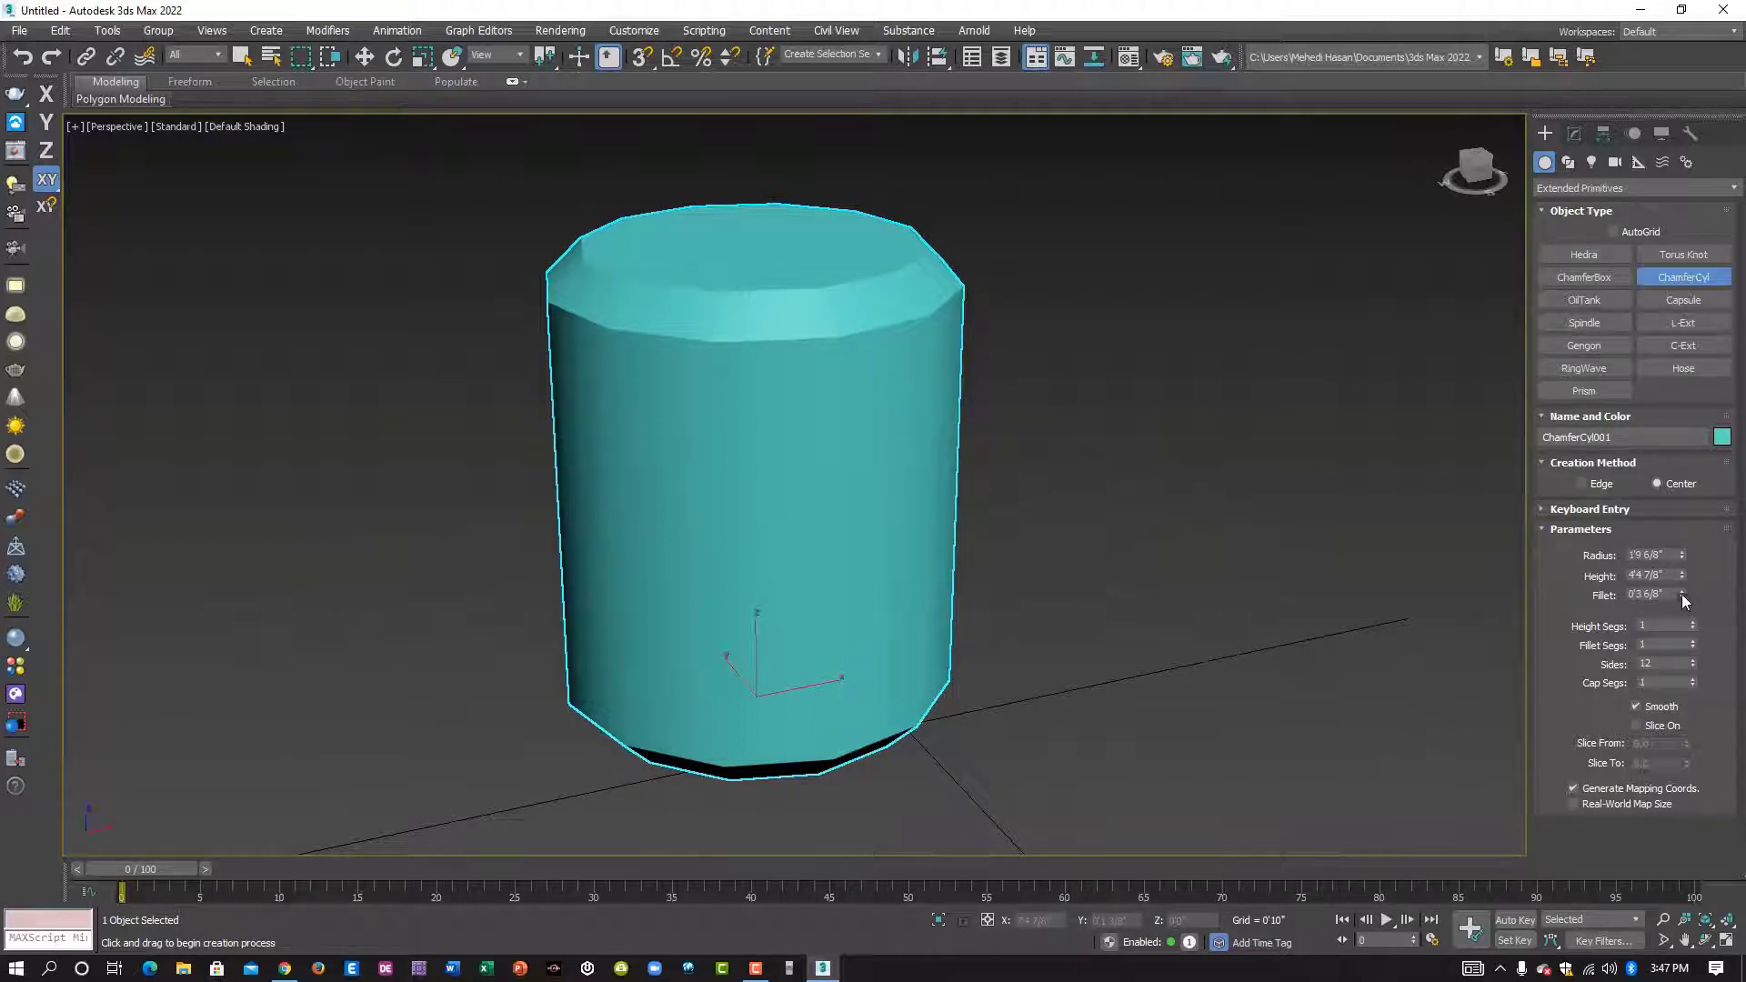
pyautogui.moveTo(1682, 593)
pyautogui.mouseDown()
pyautogui.moveTo(1669, 438)
pyautogui.moveTo(1692, 698)
pyautogui.moveTo(1679, 559)
pyautogui.mouseUp()
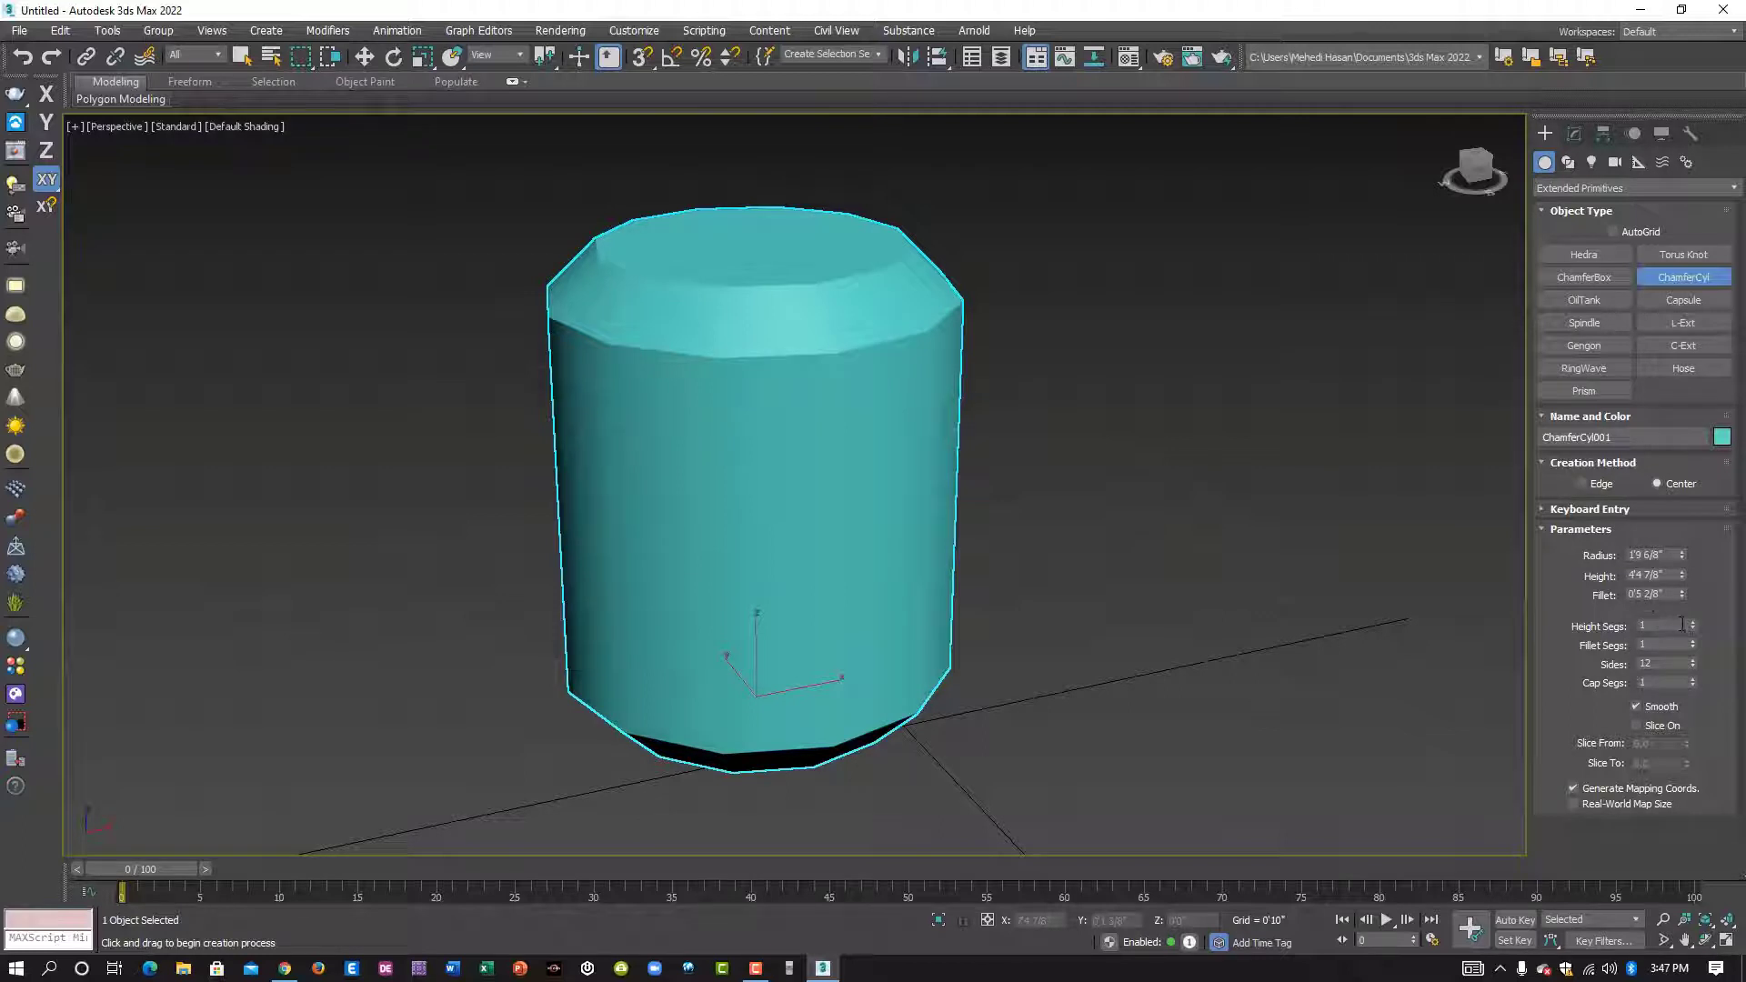
# - Display edged faces in the viewport and set the chamfer cylinder's height segments to 10
pyautogui.moveTo(1691, 617)
pyautogui.mouseDown()
pyautogui.moveTo(1689, 596)
pyautogui.moveTo(1692, 621)
pyautogui.mouseUp()
pyautogui.press('F4')
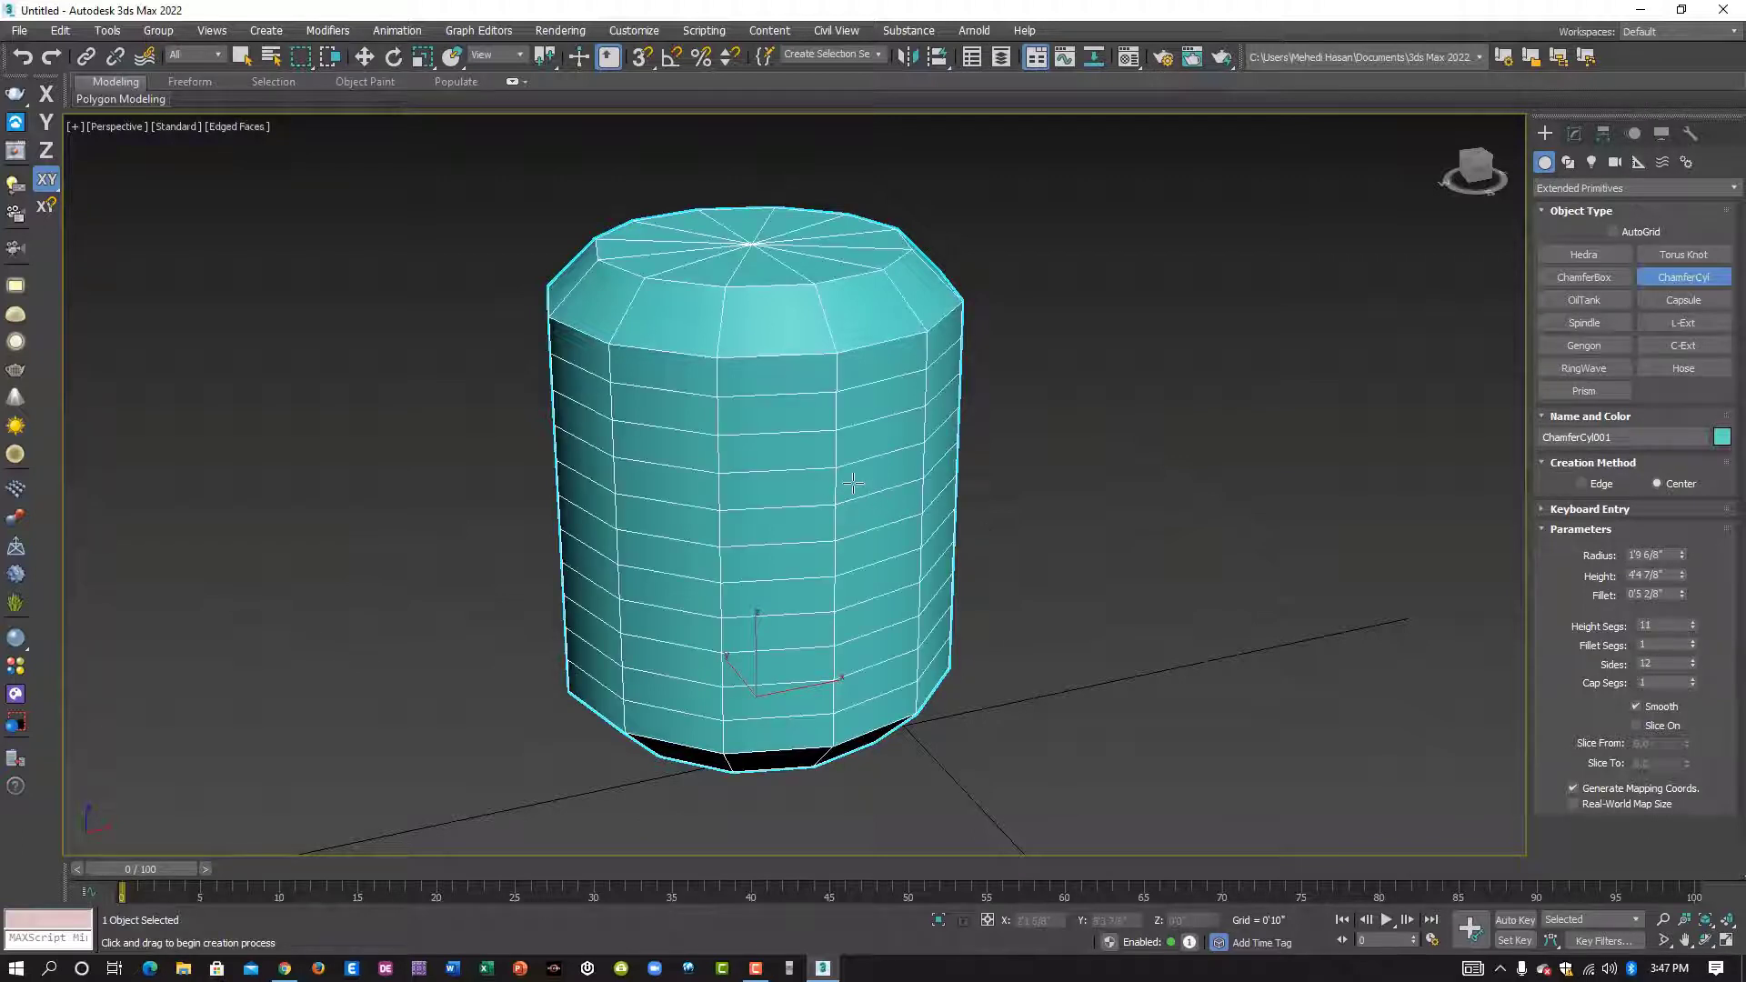
pyautogui.moveTo(861, 536); pyautogui.dragTo(917, 546, button='middle')
pyautogui.scroll(2, 869, 505)
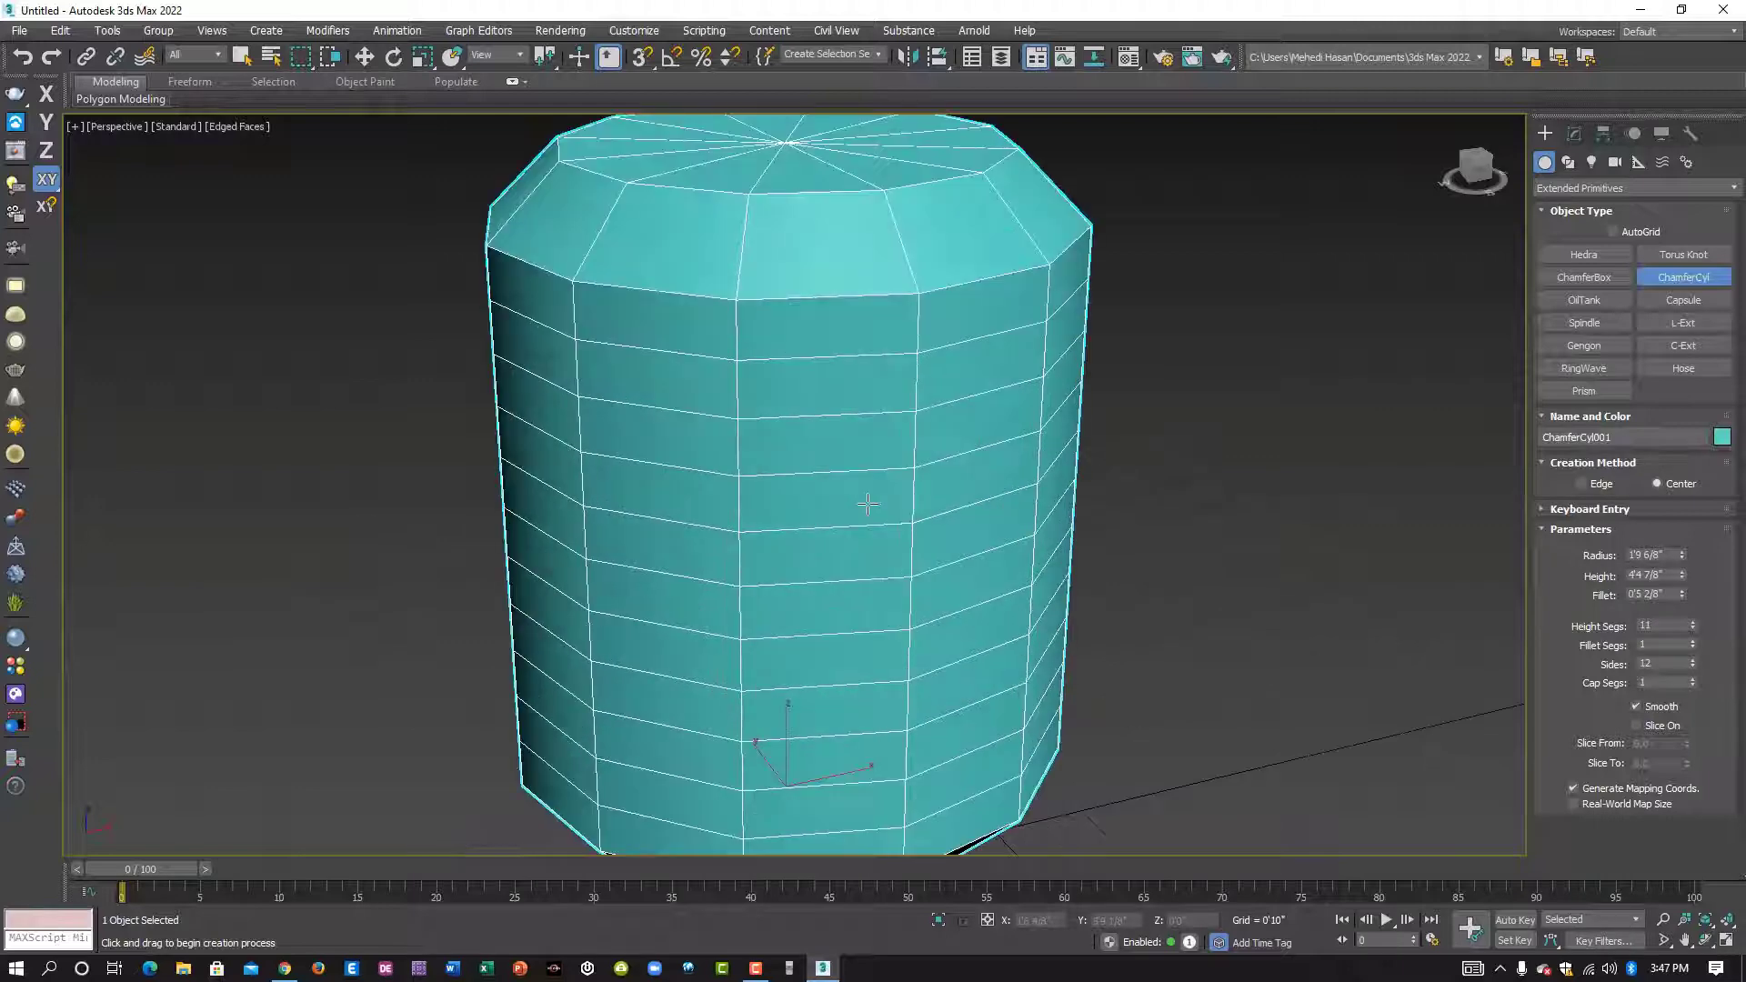
pyautogui.scroll(-2, 883, 516)
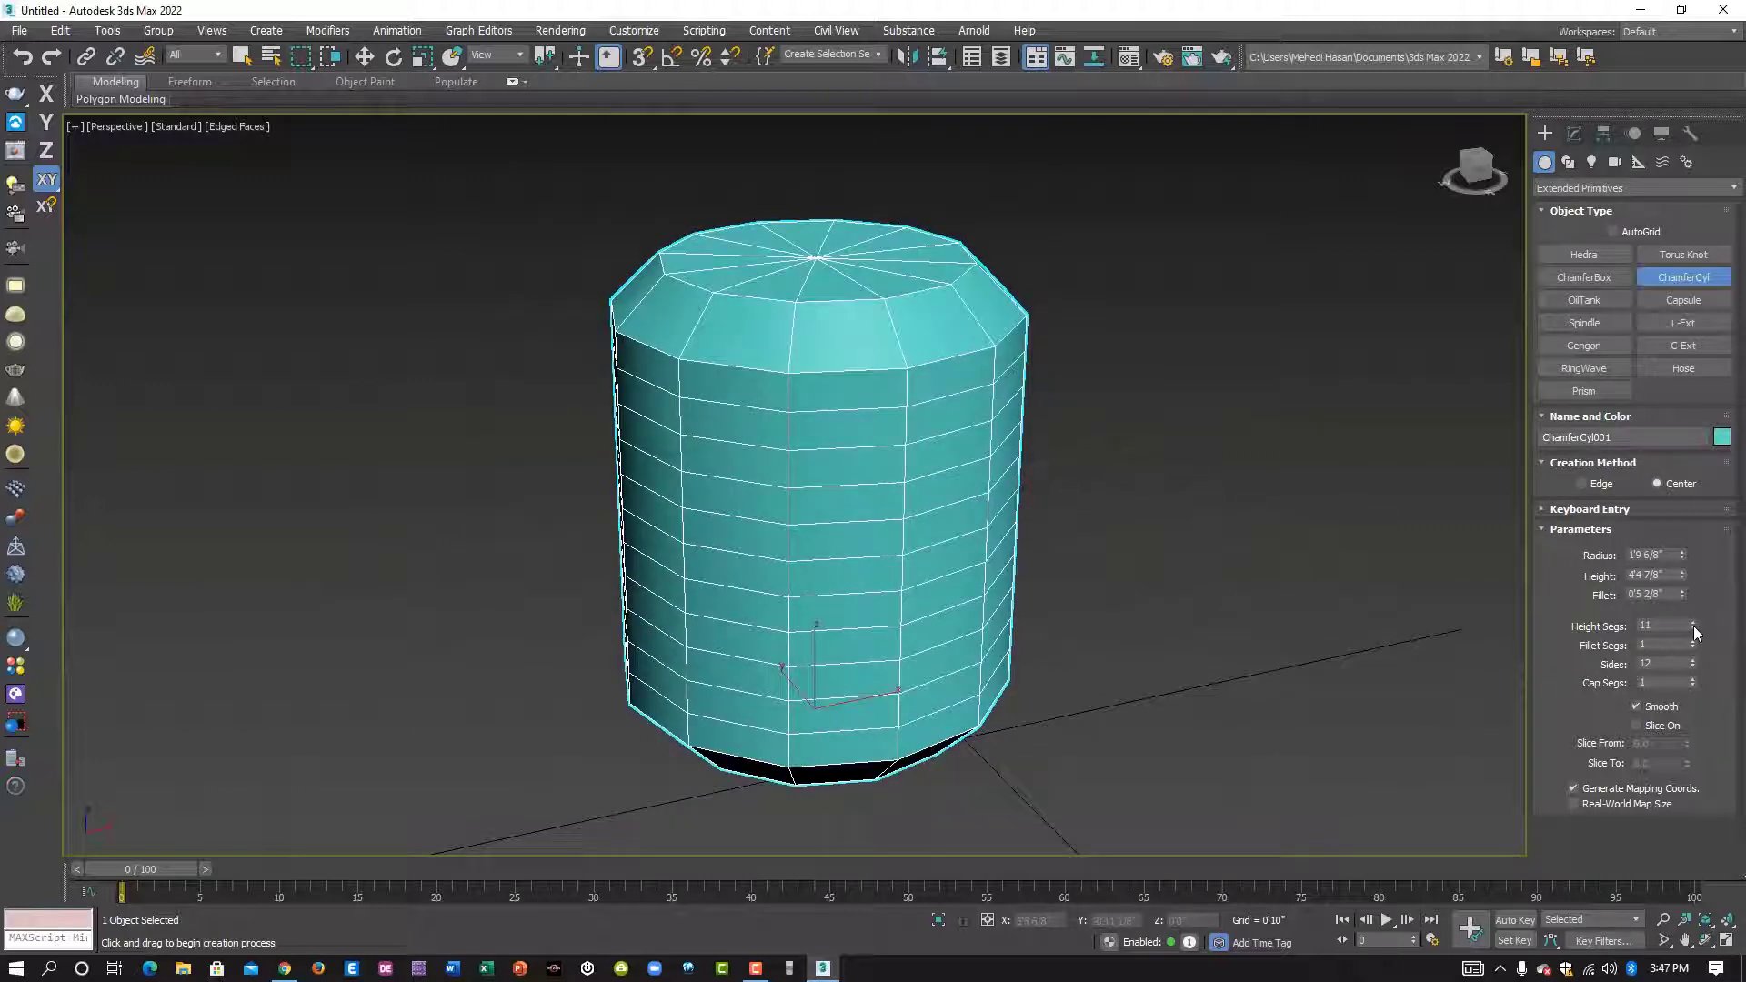
pyautogui.moveTo(1693, 627)
pyautogui.mouseDown()
pyautogui.moveTo(1692, 609)
pyautogui.moveTo(1692, 627)
pyautogui.mouseUp()
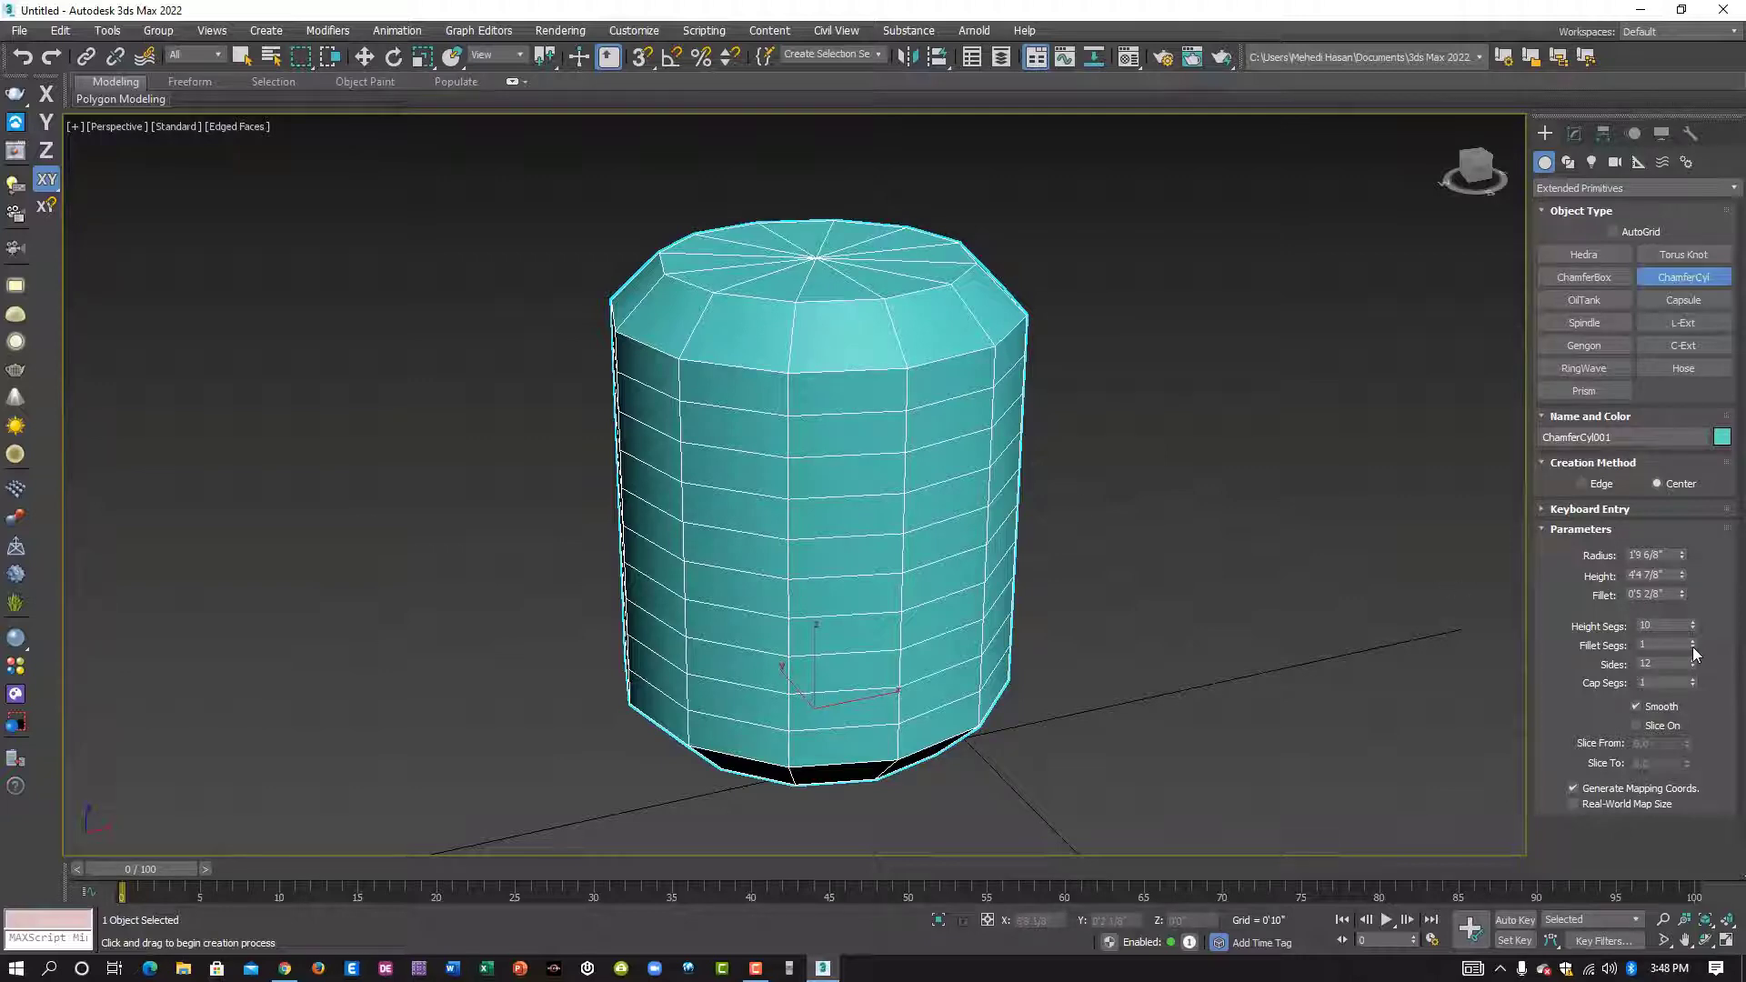
# - Smooth the chamfer cylinder's rounded edge and outline with 15 fillet segments and 82 sides
pyautogui.moveTo(1693, 646); pyautogui.dragTo(1695, 624)
pyautogui.moveTo(1698, 631); pyautogui.dragTo(1699, 634)
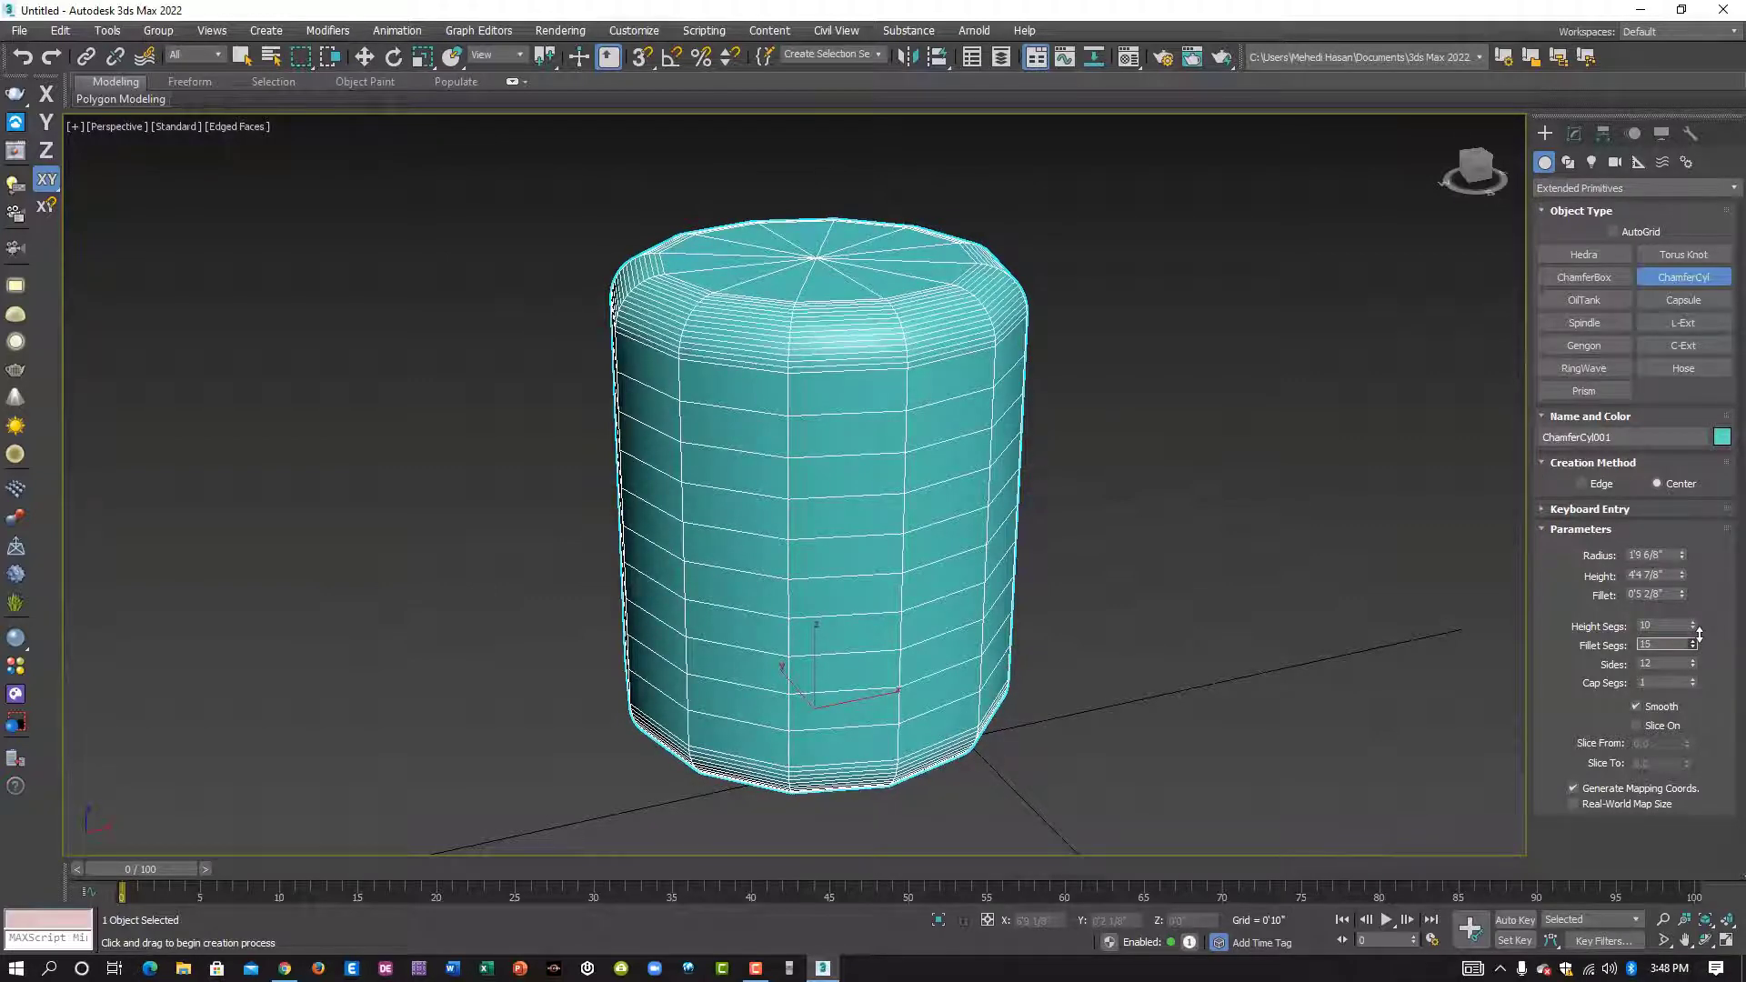
pyautogui.scroll(3, 1009, 423)
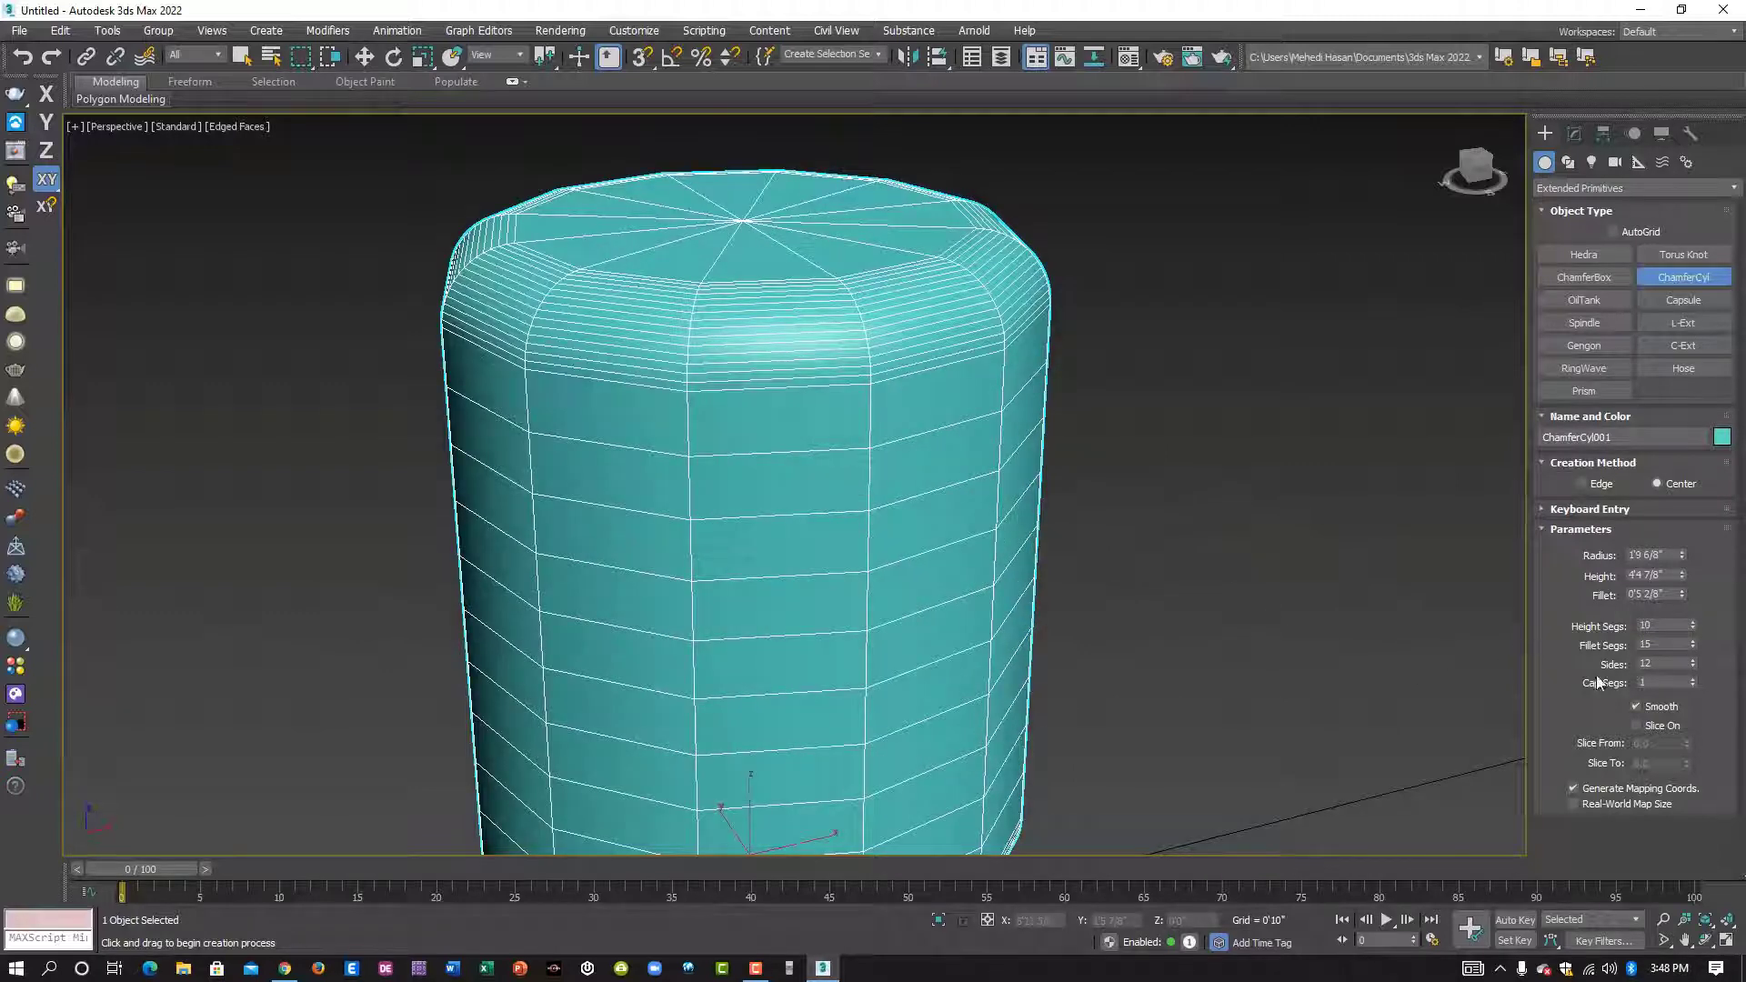
pyautogui.scroll(-3, 1369, 653)
pyautogui.moveTo(1364, 650); pyautogui.dragTo(1255, 561, button='middle')
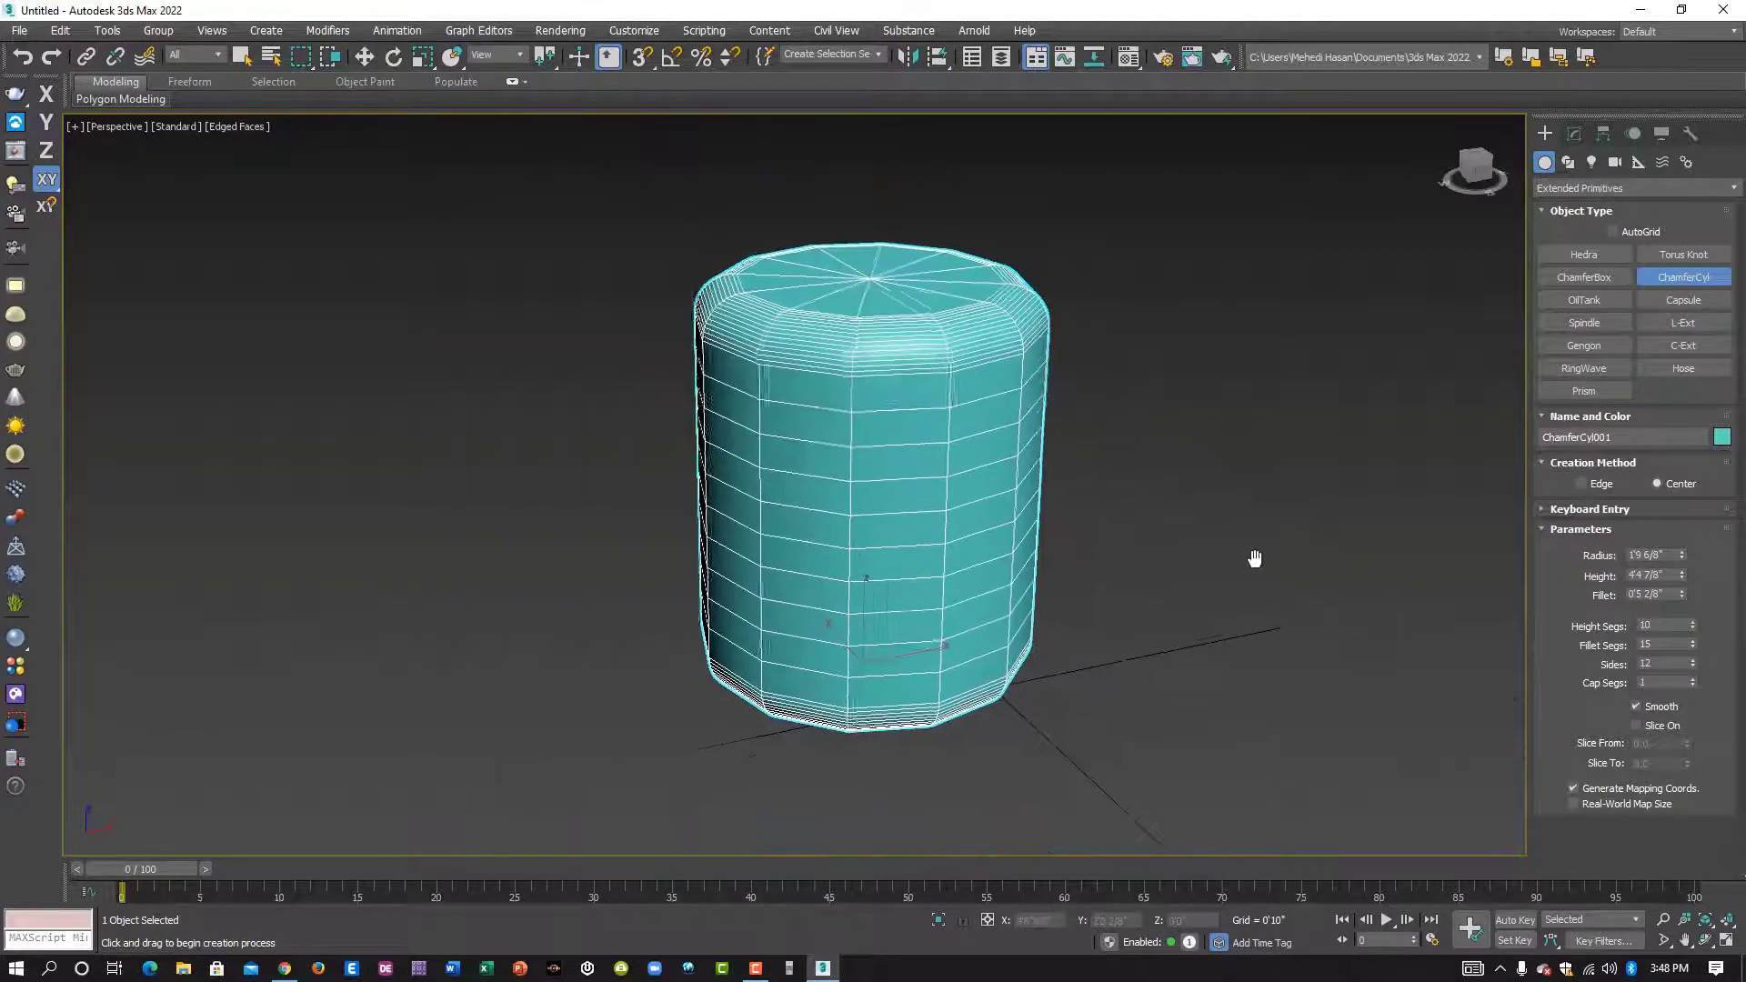
pyautogui.scroll(2, 1019, 551)
pyautogui.moveTo(1048, 552); pyautogui.dragTo(1055, 584, button='middle')
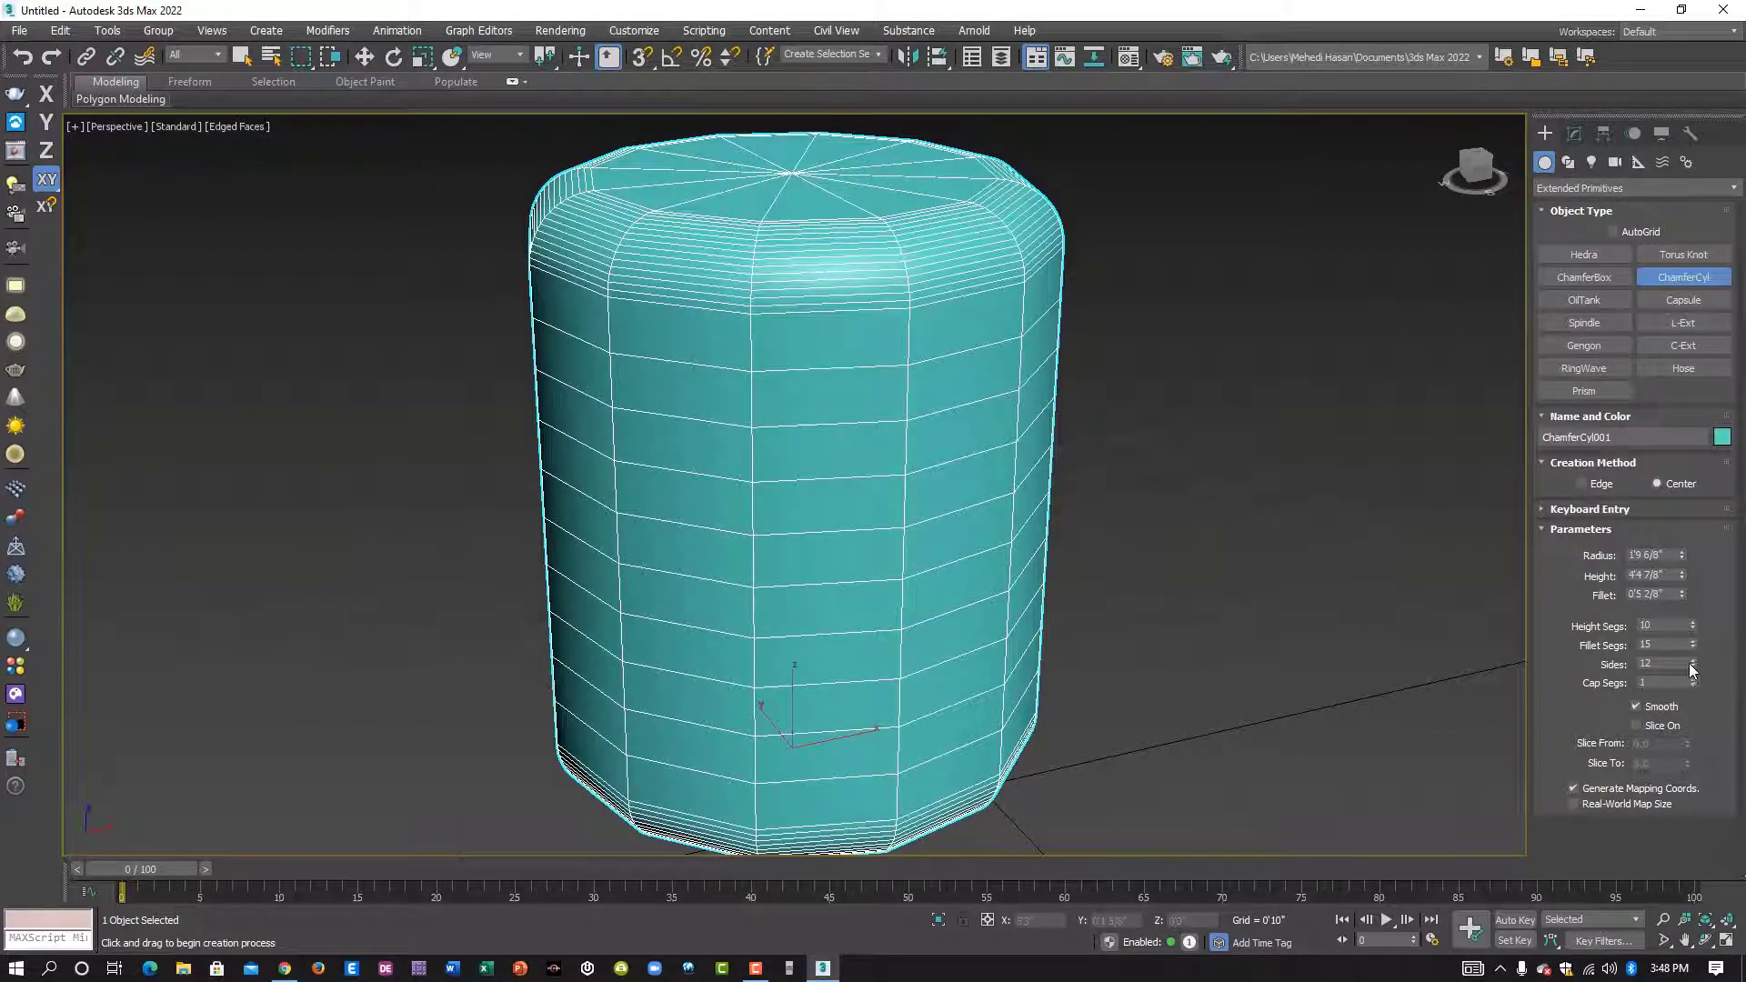
pyautogui.moveTo(1691, 670); pyautogui.dragTo(1693, 599)
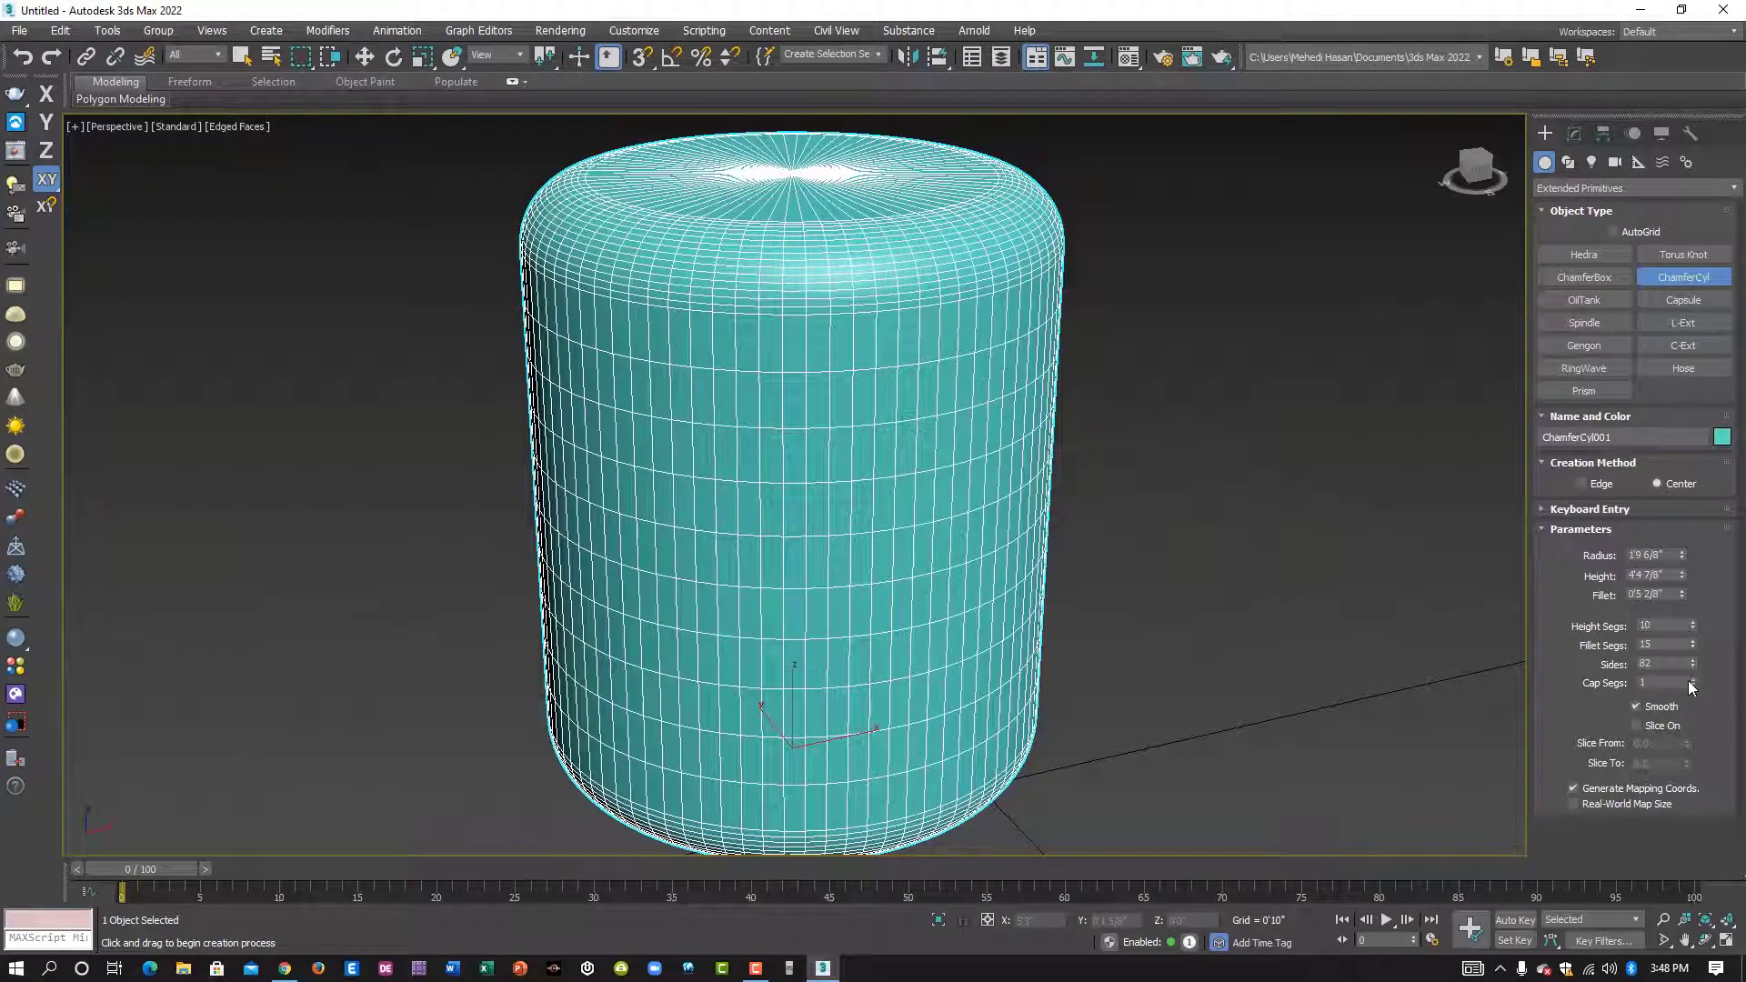
# - Set the chamfer cylinder's cap segments to 9
pyautogui.moveTo(1693, 681); pyautogui.dragTo(1693, 671)
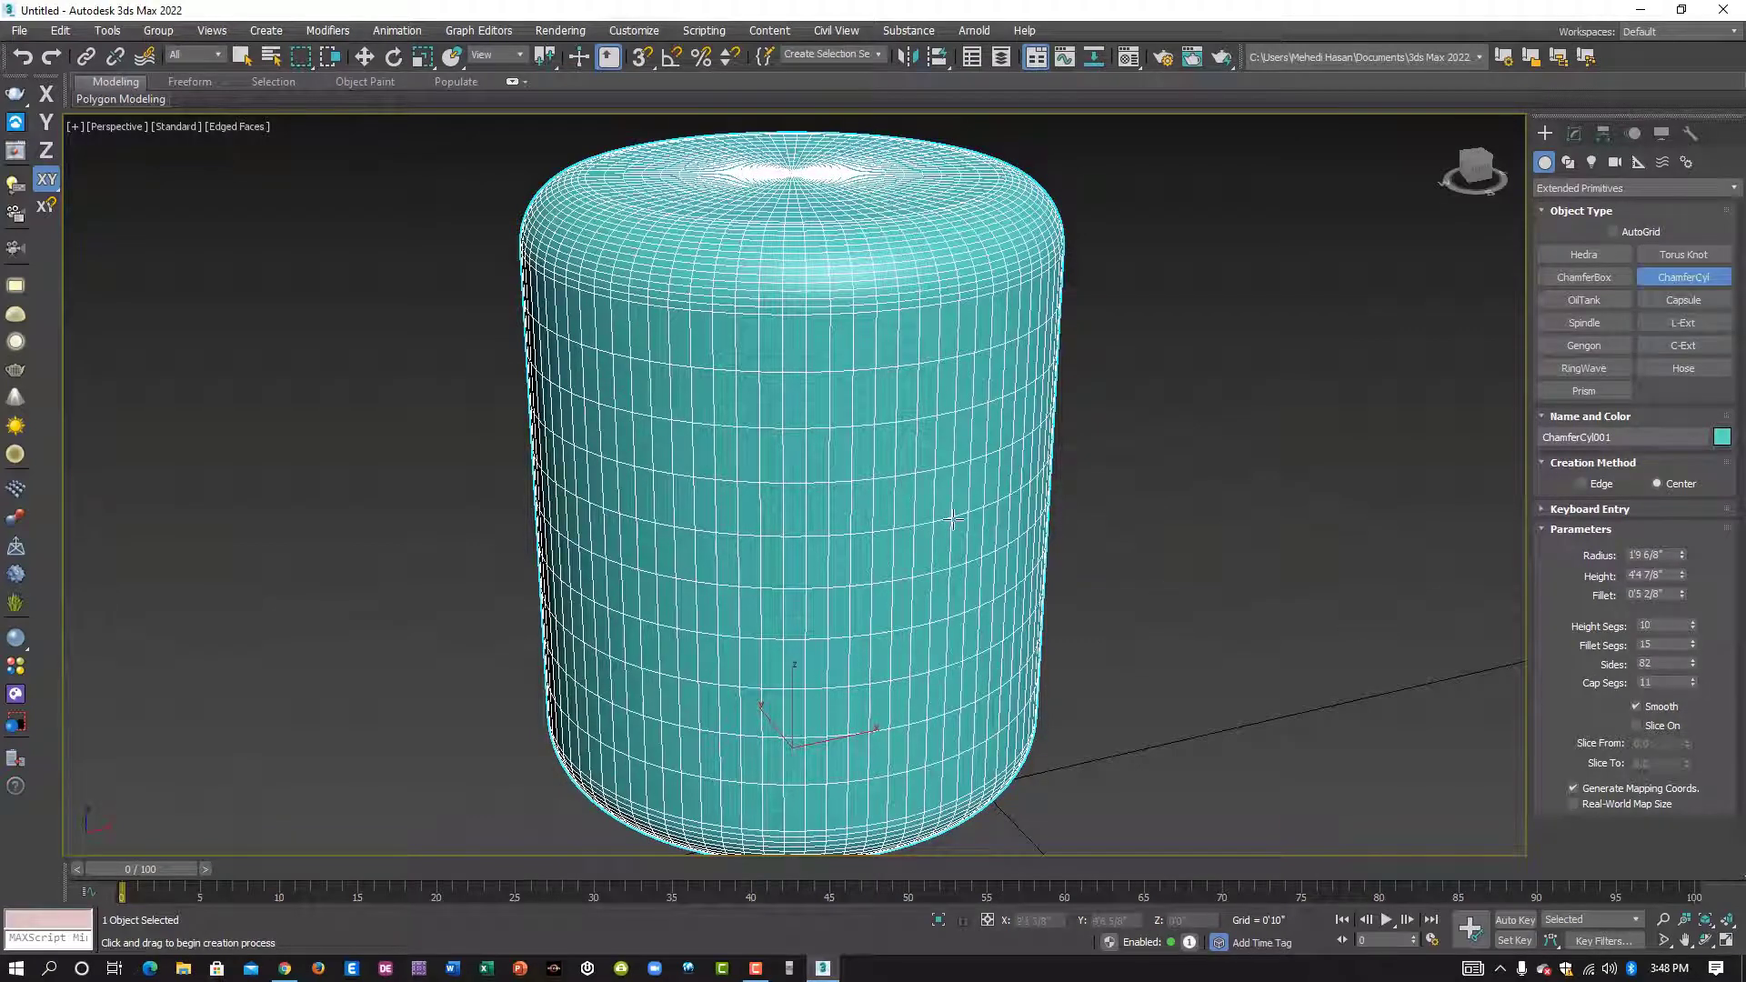
pyautogui.keyDown('alt'); pyautogui.moveTo(938, 511); pyautogui.dragTo(926, 623, button='middle'); pyautogui.keyUp('alt')
pyautogui.scroll(3, 742, 312)
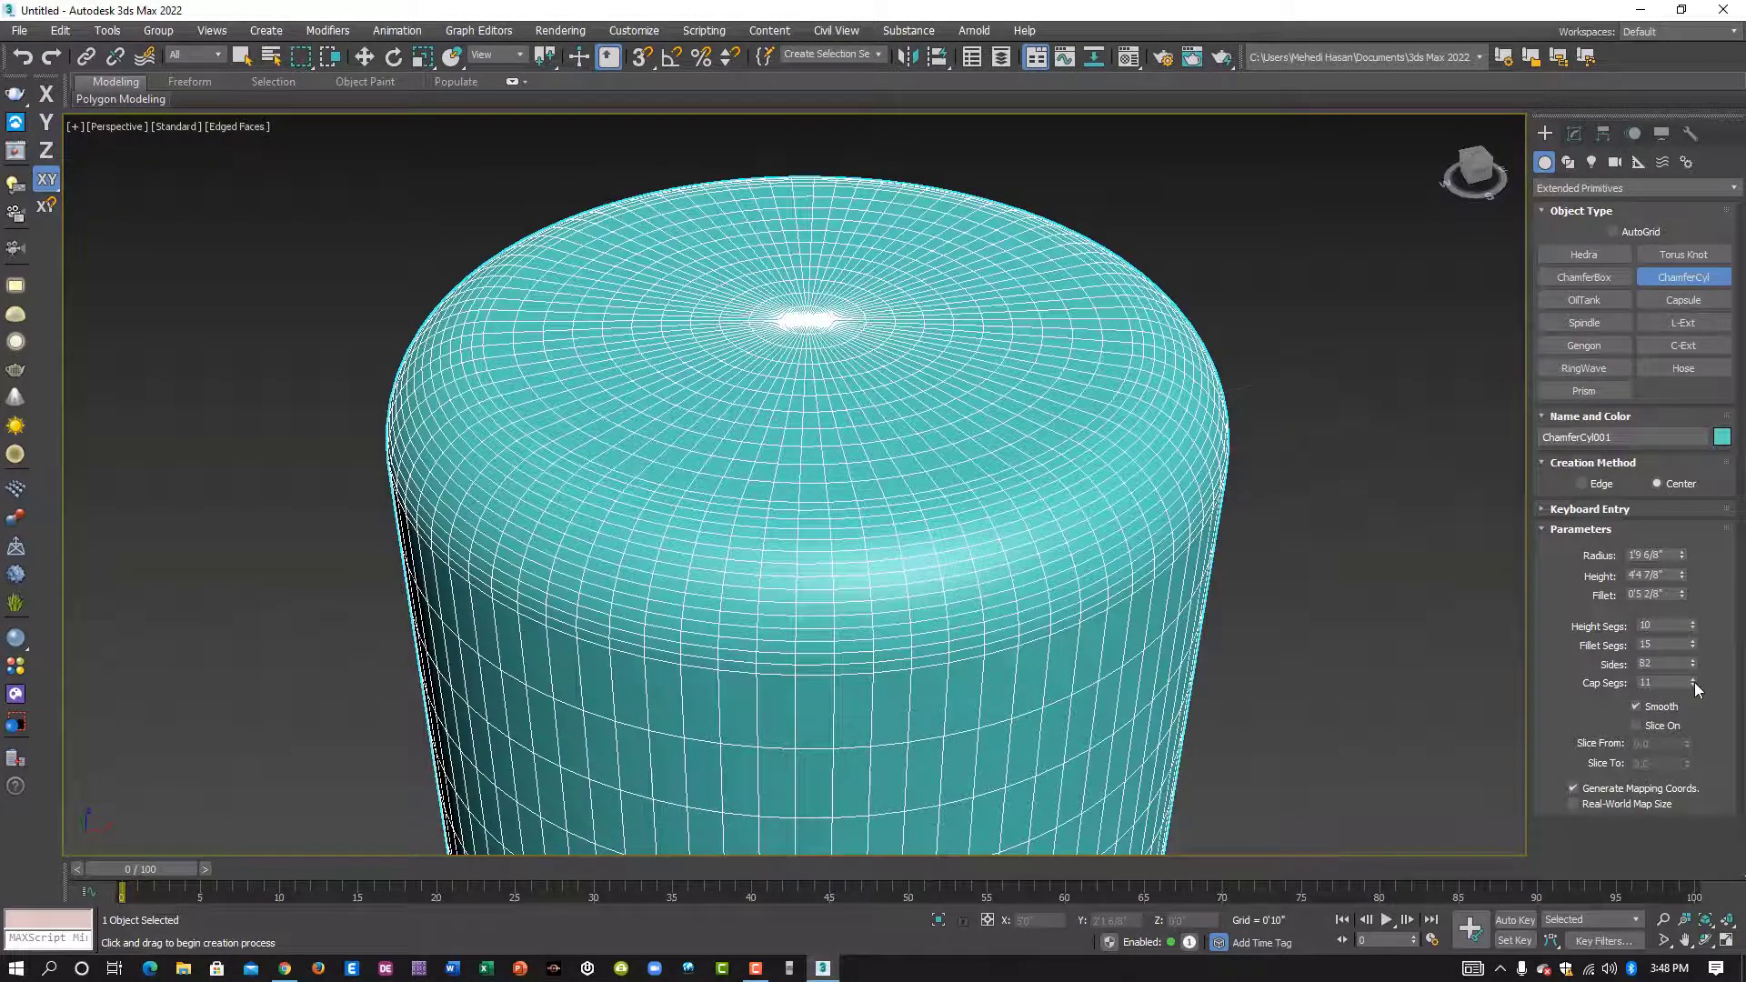
pyautogui.moveTo(1694, 682)
pyautogui.mouseDown()
pyautogui.moveTo(1692, 665)
pyautogui.moveTo(1694, 683)
pyautogui.mouseUp()
# - Create a Capsule about 0'9" in radius and 4'4" high beside the chamfer cylinder
pyautogui.scroll(-5, 1115, 309)
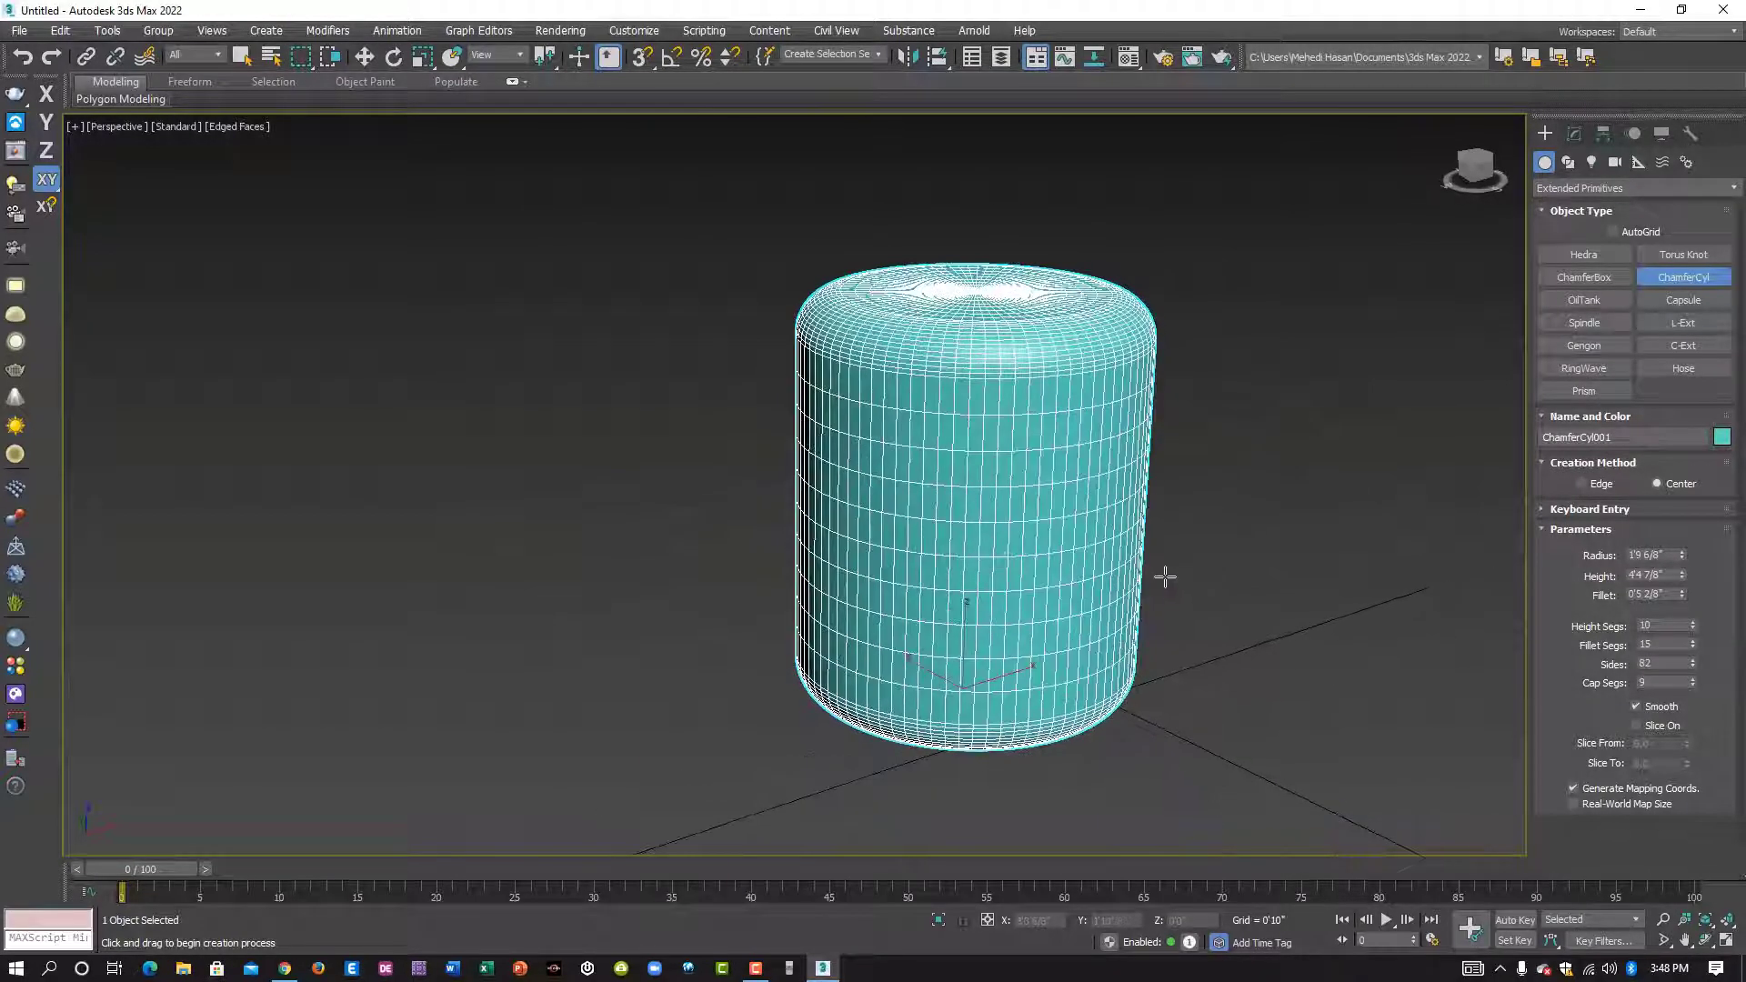
pyautogui.moveTo(1161, 579); pyautogui.dragTo(700, 532, button='middle')
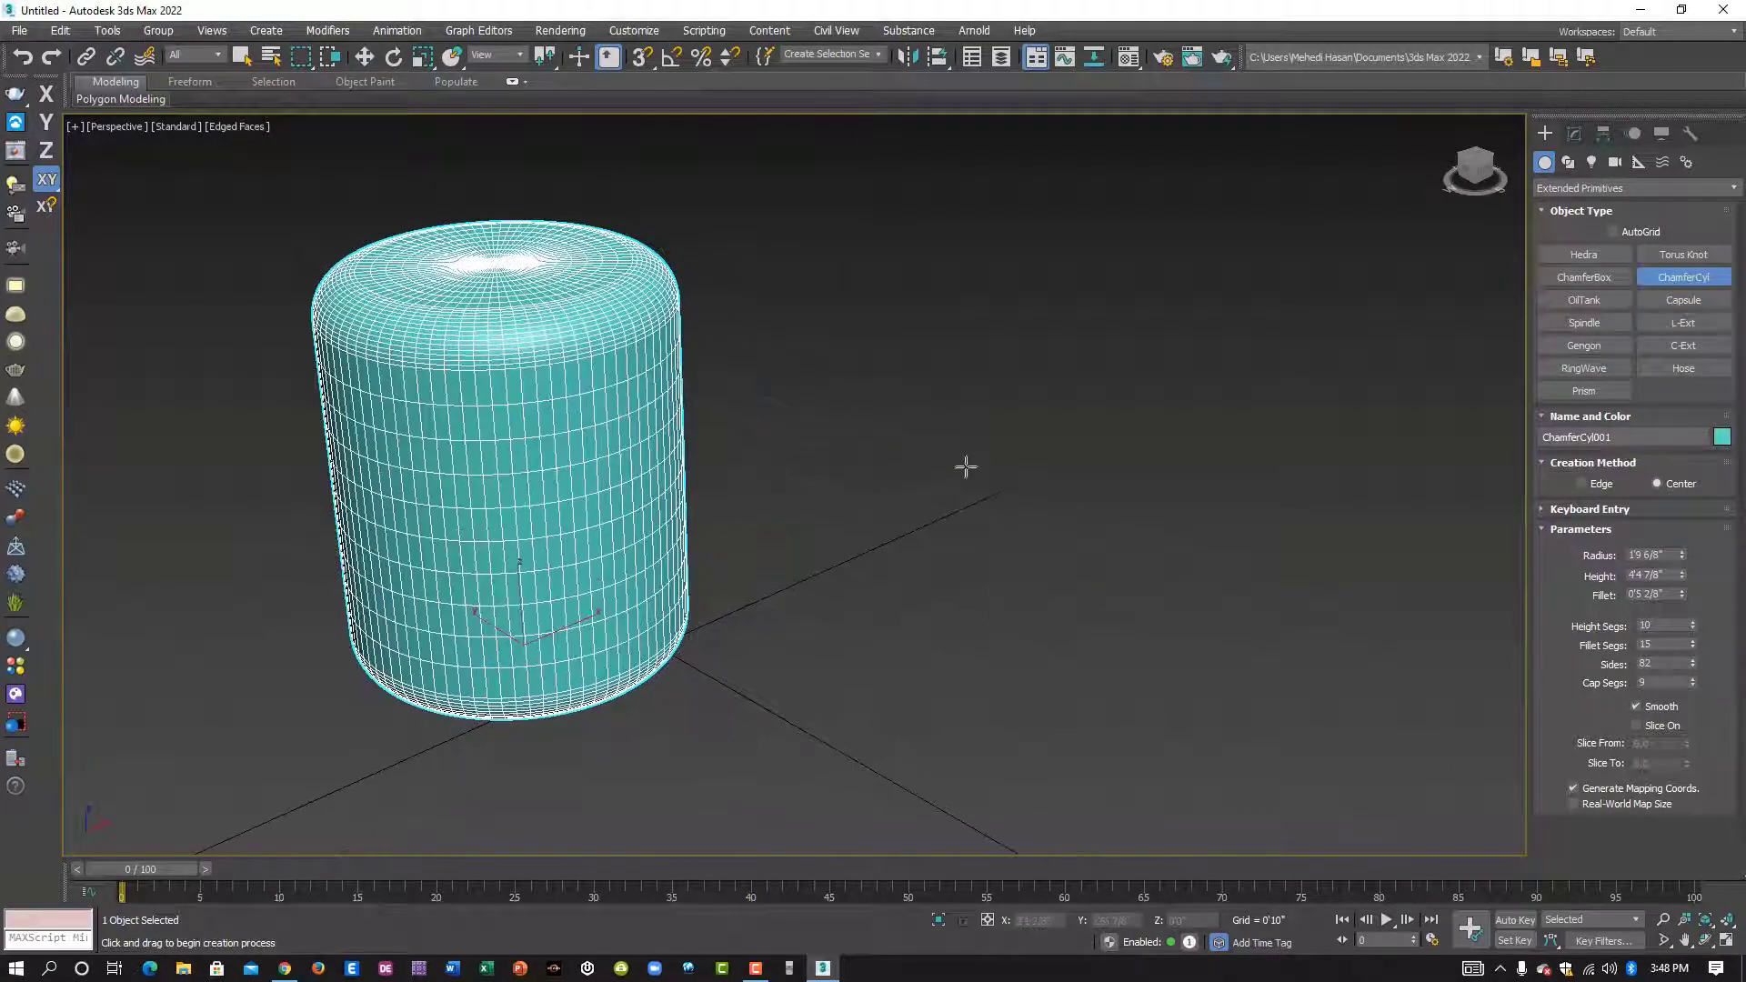
pyautogui.click(1685, 301)
pyautogui.moveTo(969, 523); pyautogui.dragTo(897, 527, button='middle')
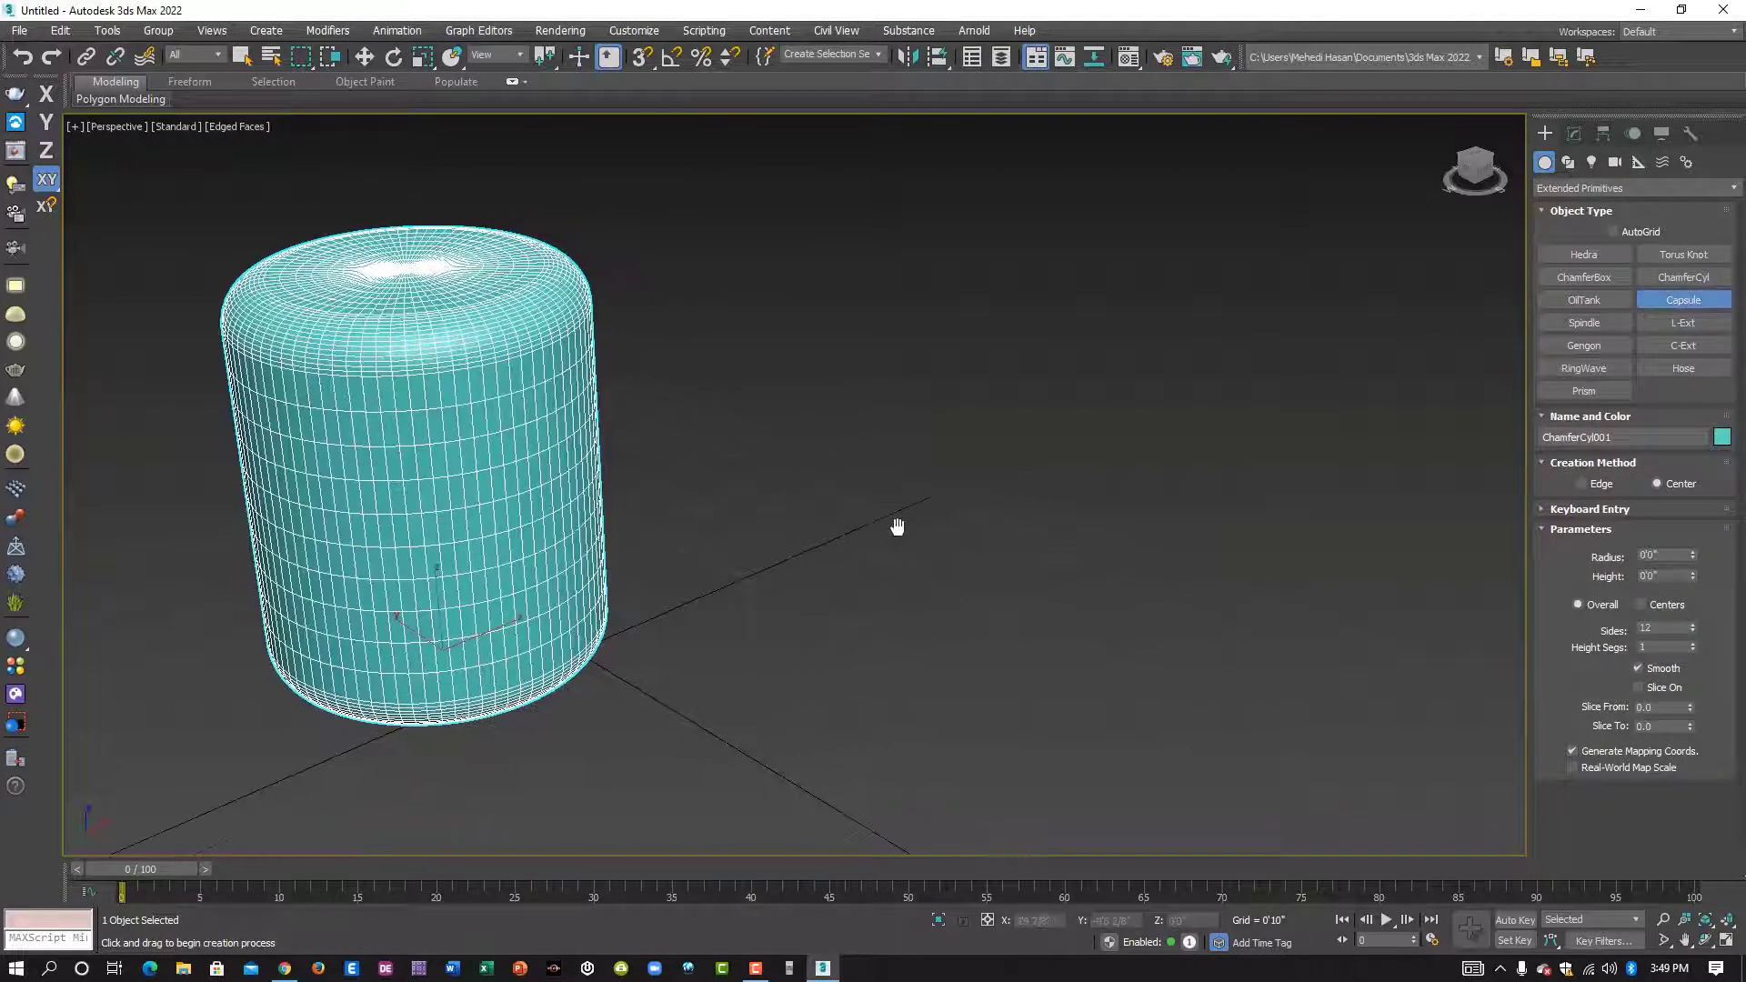
pyautogui.moveTo(913, 628); pyautogui.dragTo(981, 633)
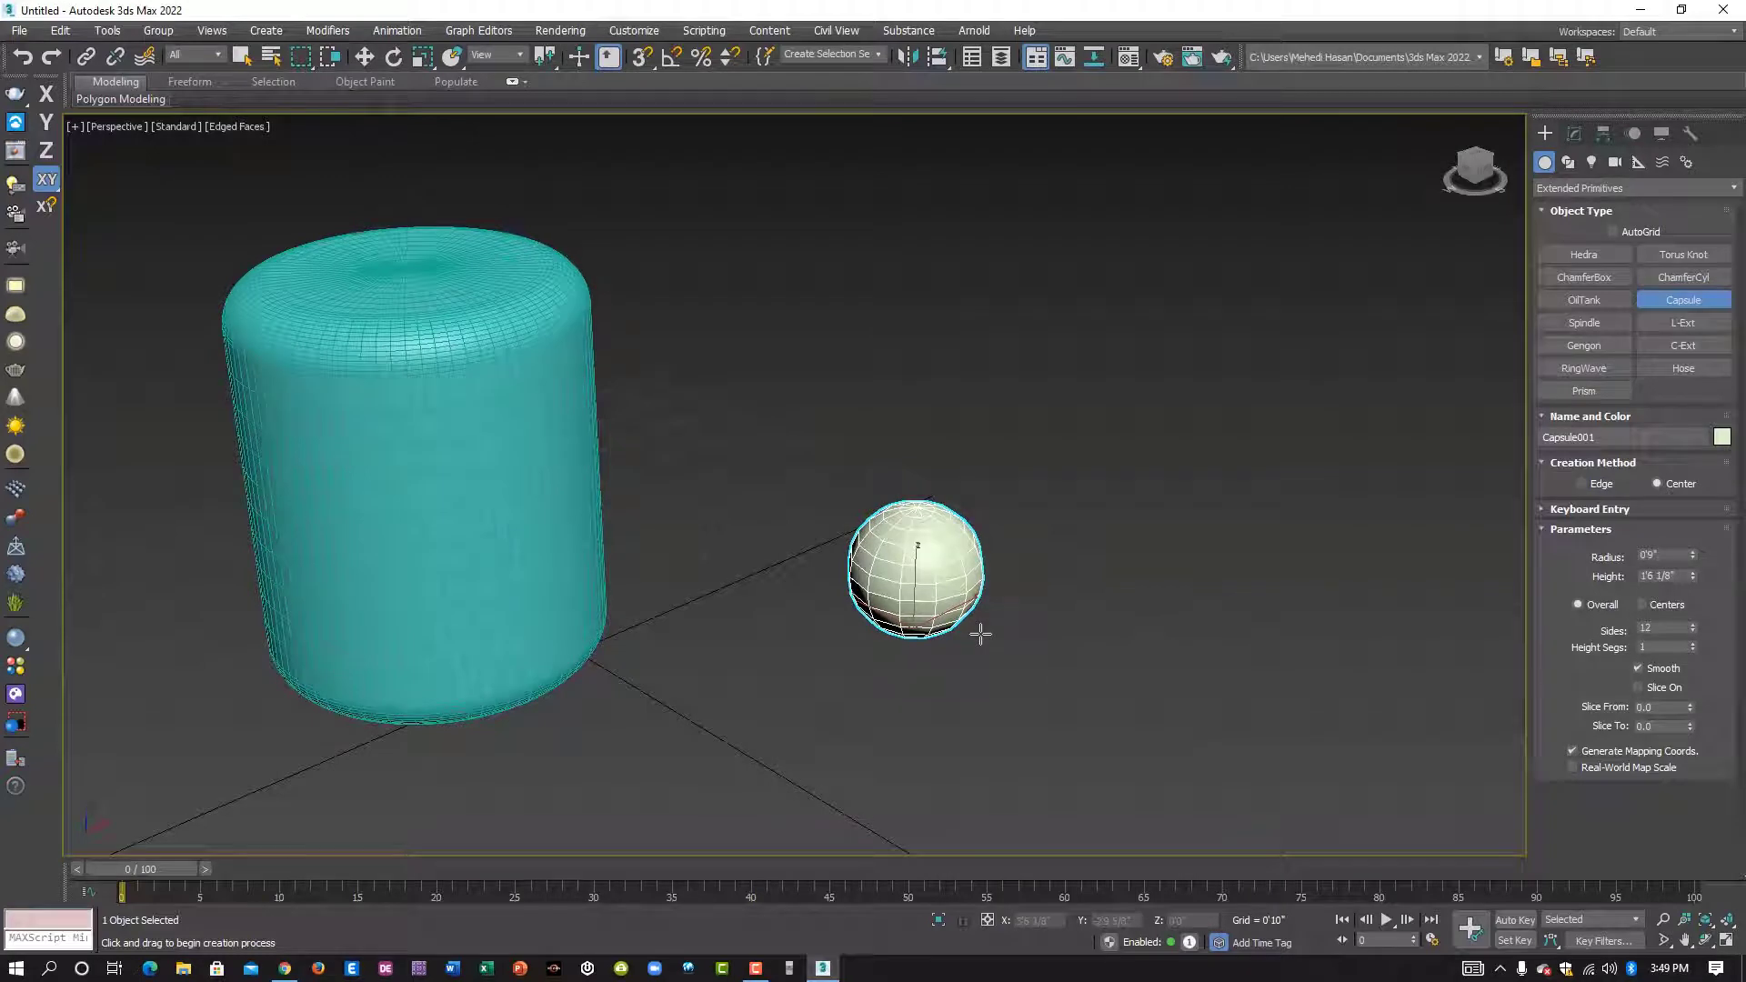
pyautogui.moveTo(981, 633); pyautogui.dragTo(980, 633)
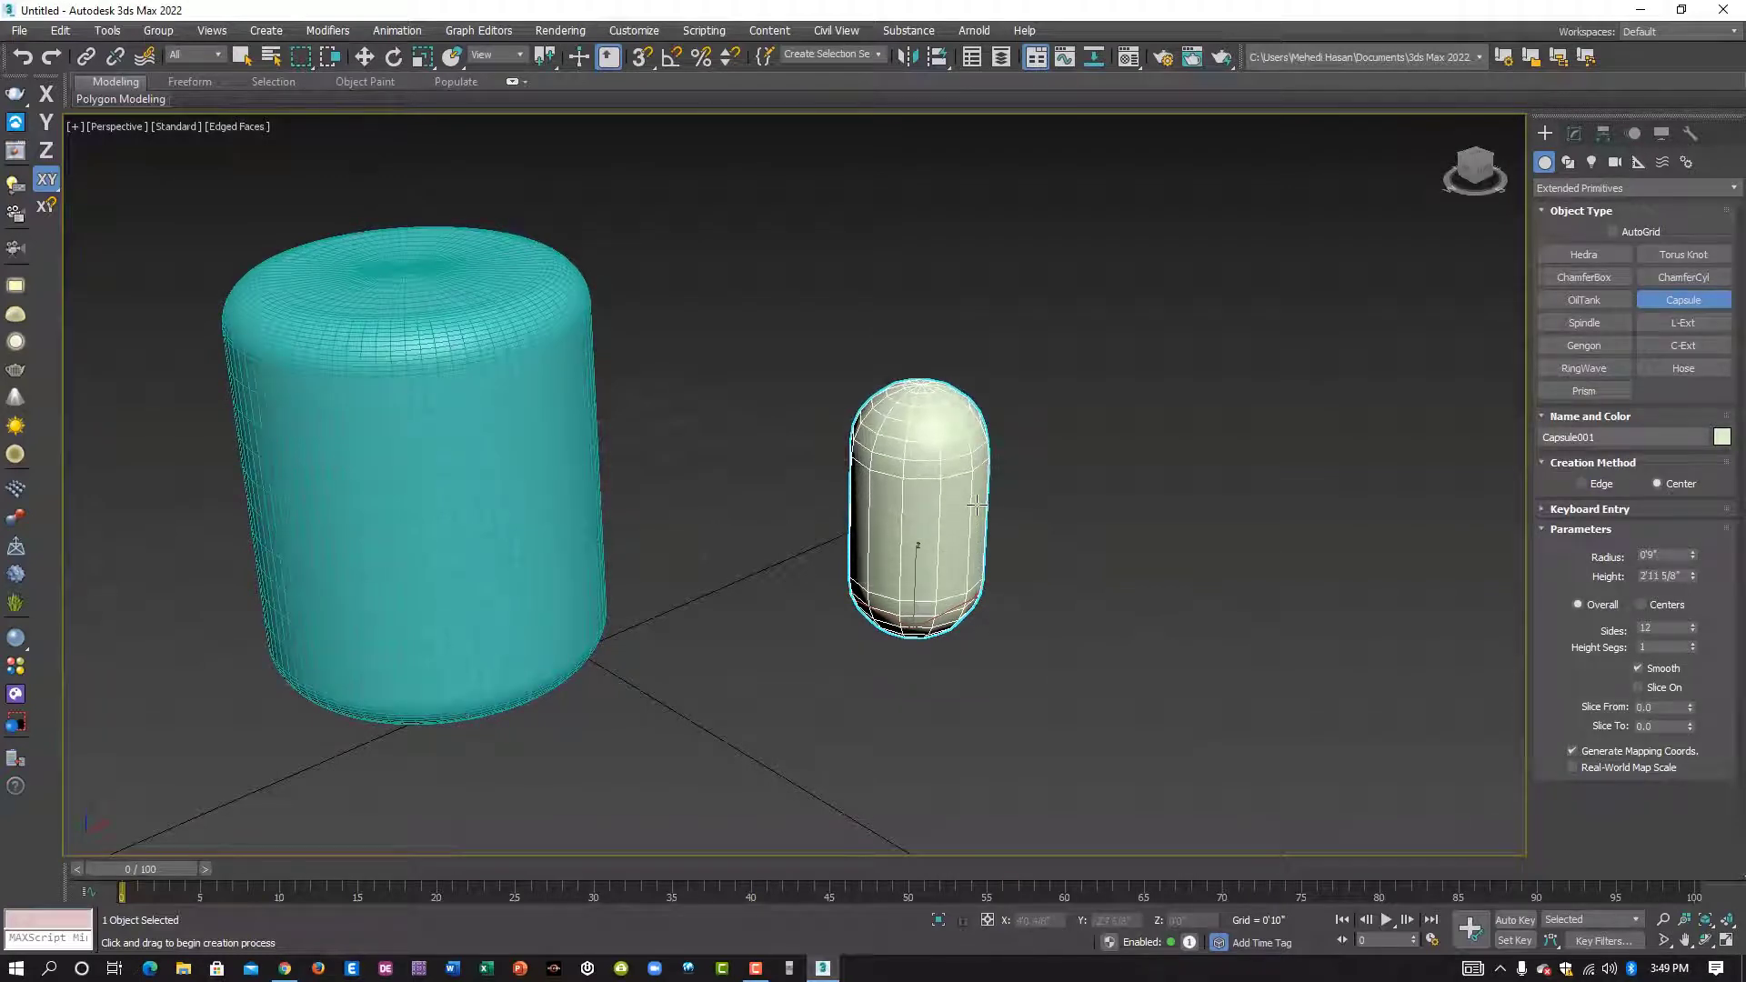
pyautogui.click(974, 487)
# - Keep the capsule's radius at 0'9" and set its height to 4'7 5/8"
pyautogui.moveTo(973, 487); pyautogui.dragTo(943, 575, button='middle')
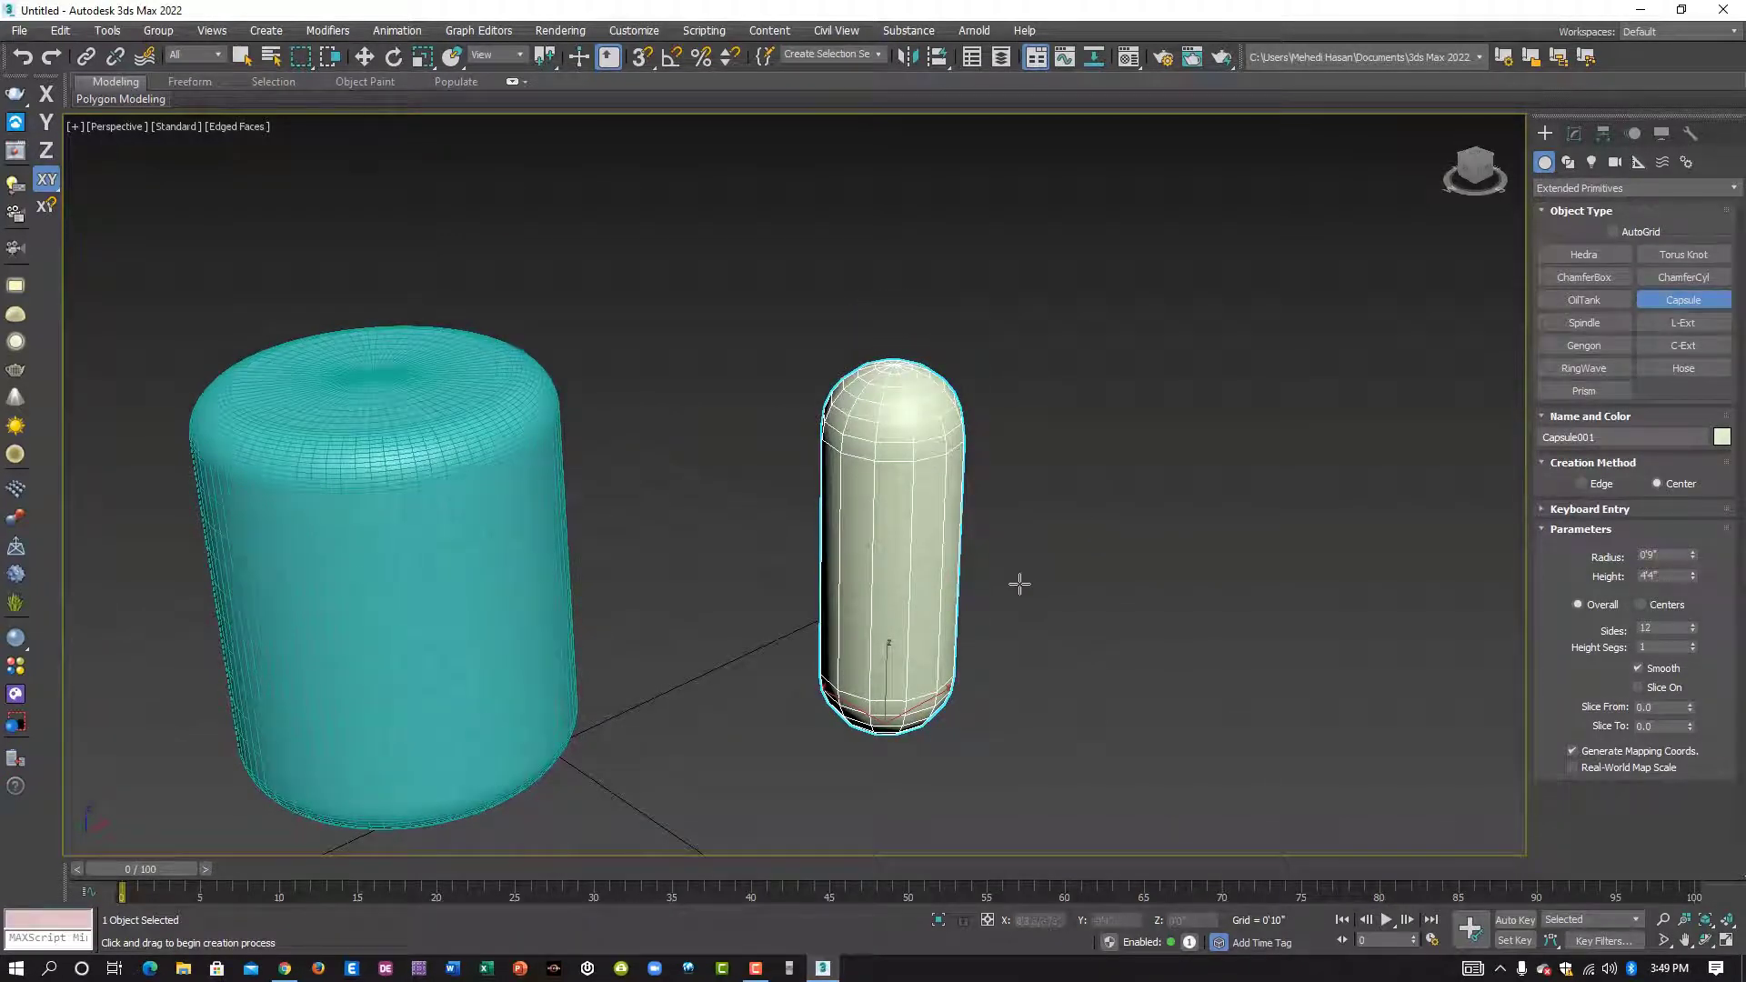
pyautogui.moveTo(1014, 585)
pyautogui.keyDown('alt'); pyautogui.mouseDown(button='middle')
pyautogui.moveTo(768, 526)
pyautogui.moveTo(806, 588)
pyautogui.moveTo(1005, 479)
pyautogui.moveTo(1017, 565)
pyautogui.mouseUp(button='middle'); pyautogui.keyUp('alt')
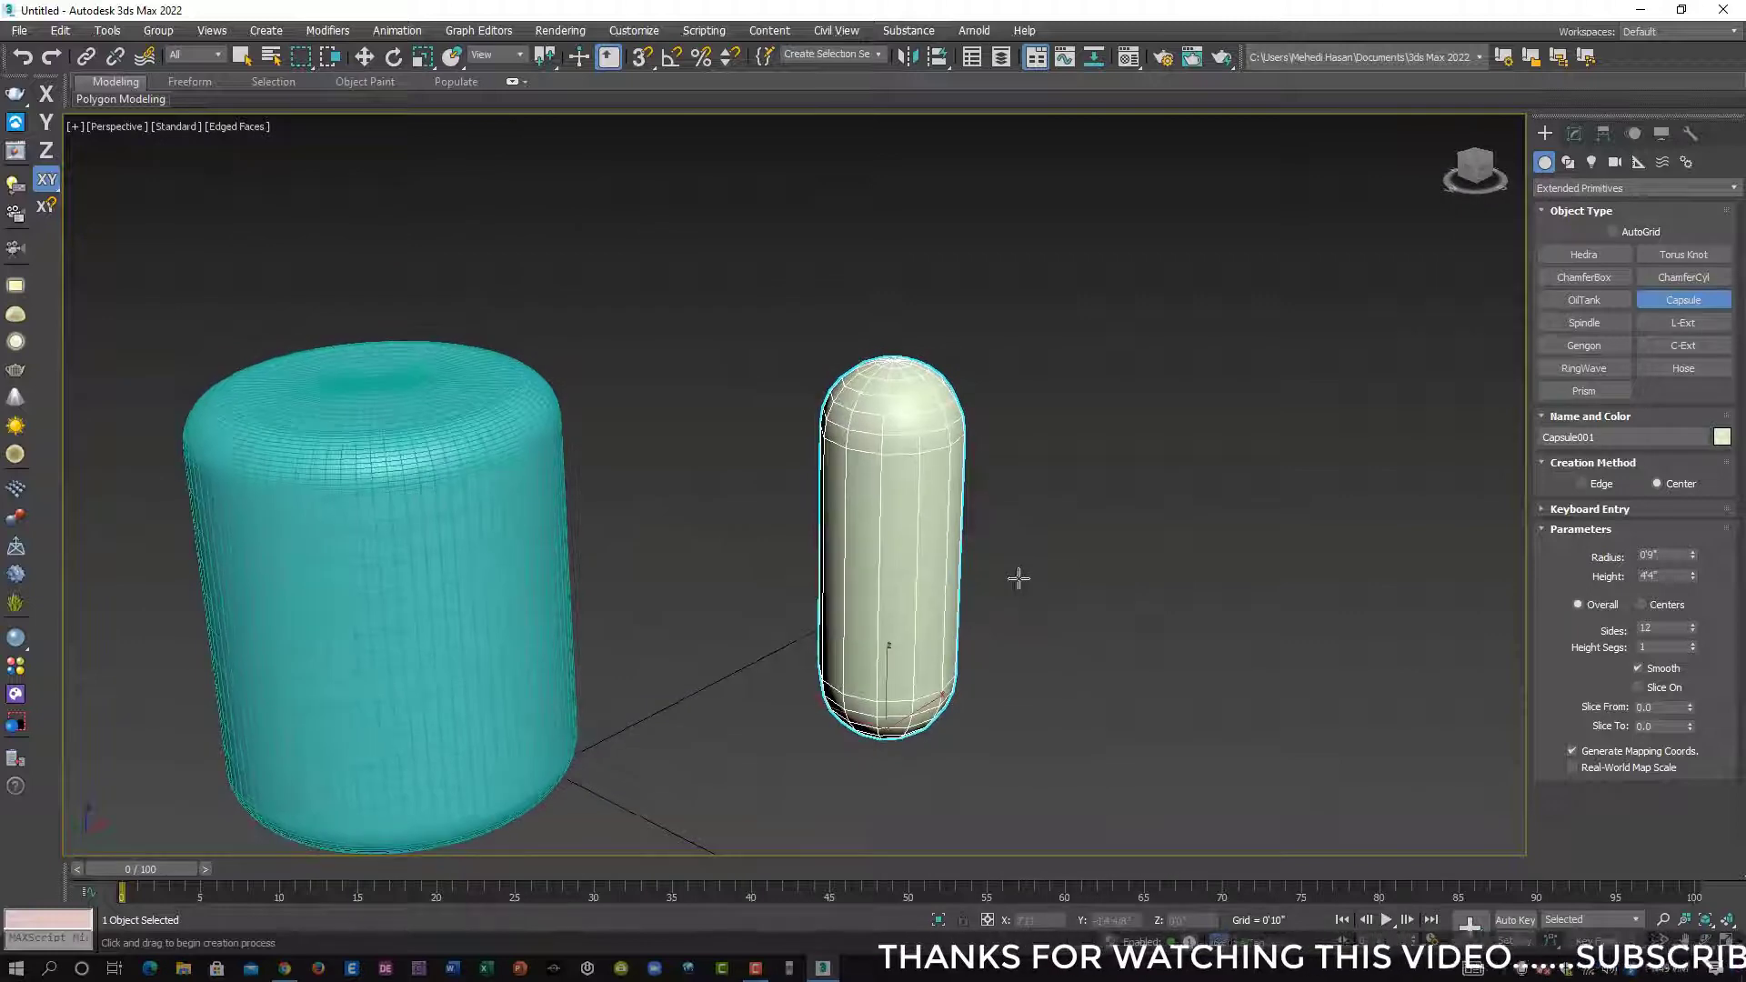
pyautogui.scroll(2, 943, 564)
pyautogui.scroll(-2, 913, 559)
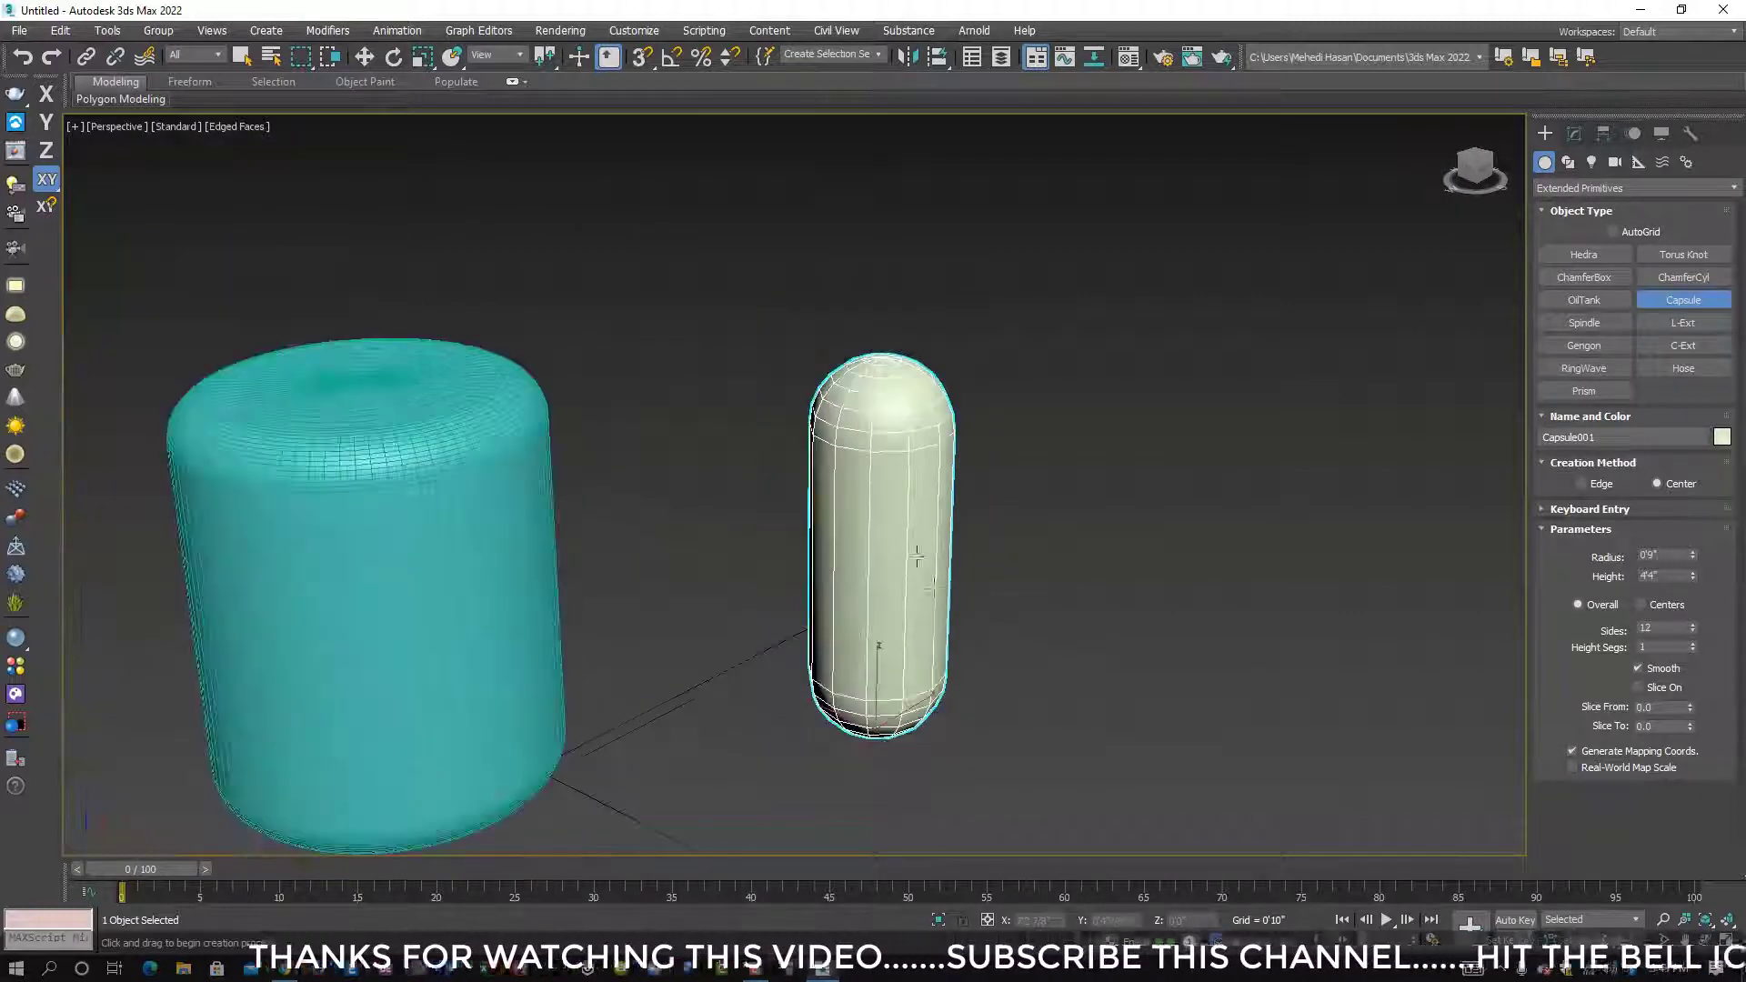
pyautogui.keyDown('alt'); pyautogui.moveTo(941, 591); pyautogui.dragTo(889, 561, button='middle'); pyautogui.keyUp('alt')
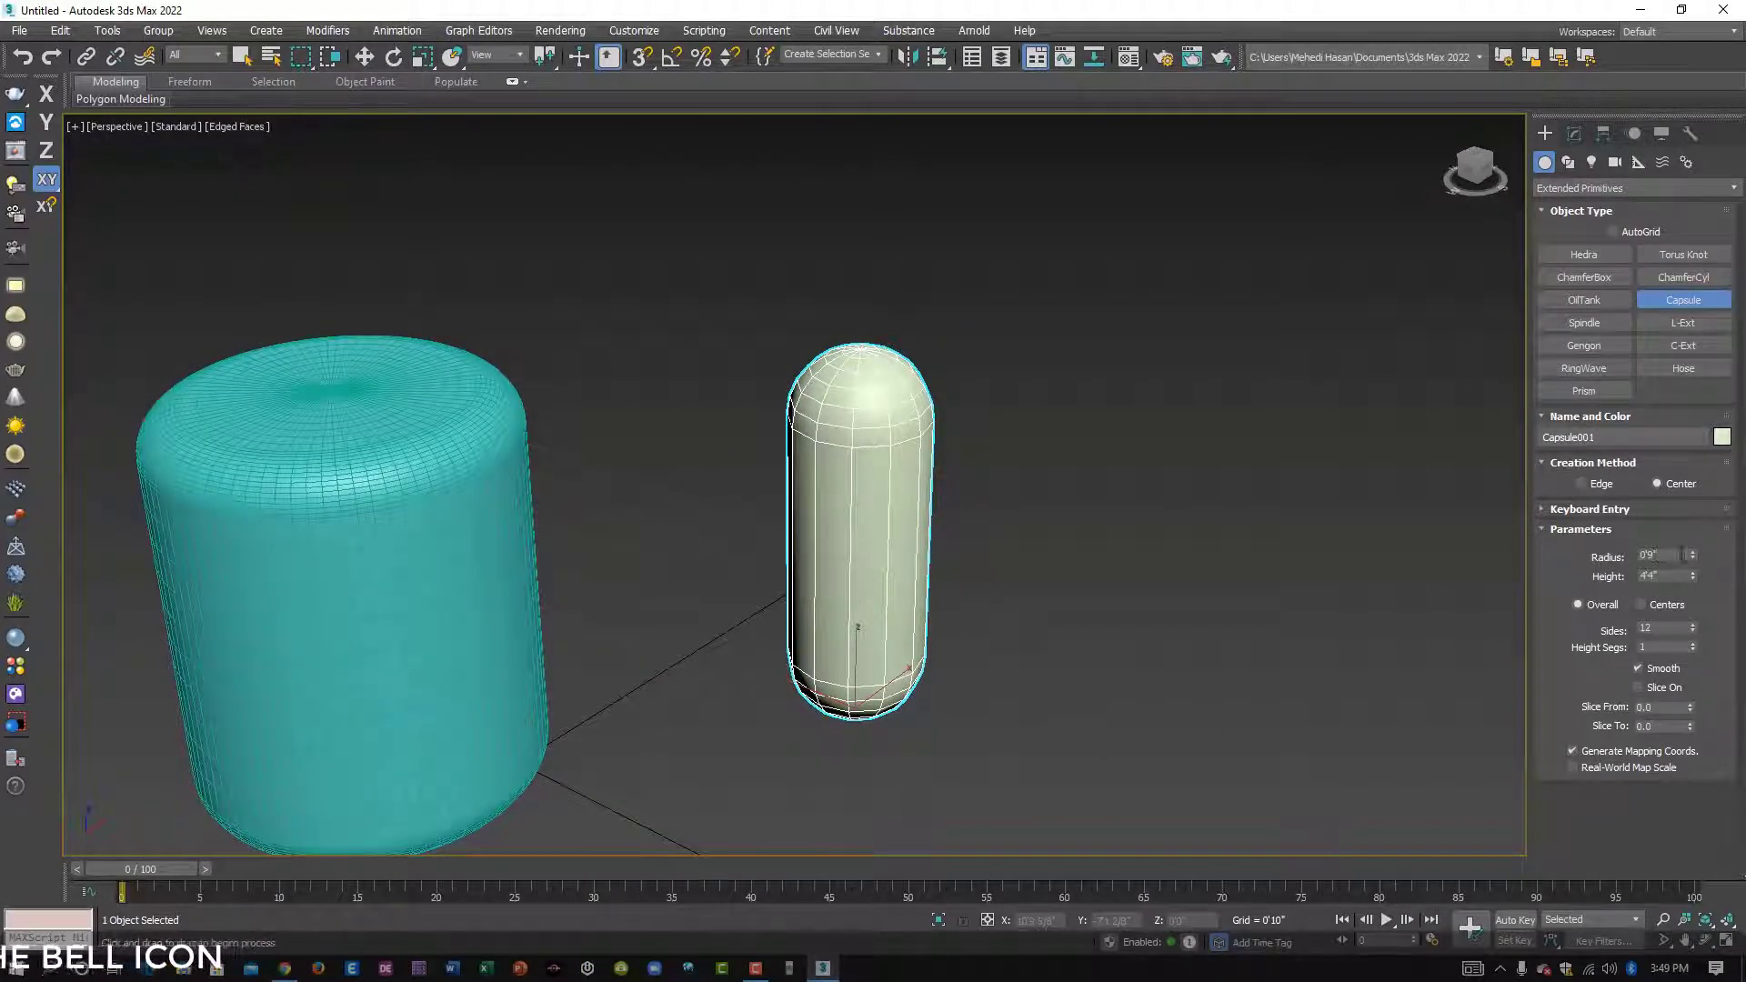
pyautogui.moveTo(1693, 554)
pyautogui.mouseDown()
pyautogui.moveTo(1702, 534)
pyautogui.moveTo(1702, 555)
pyautogui.mouseUp()
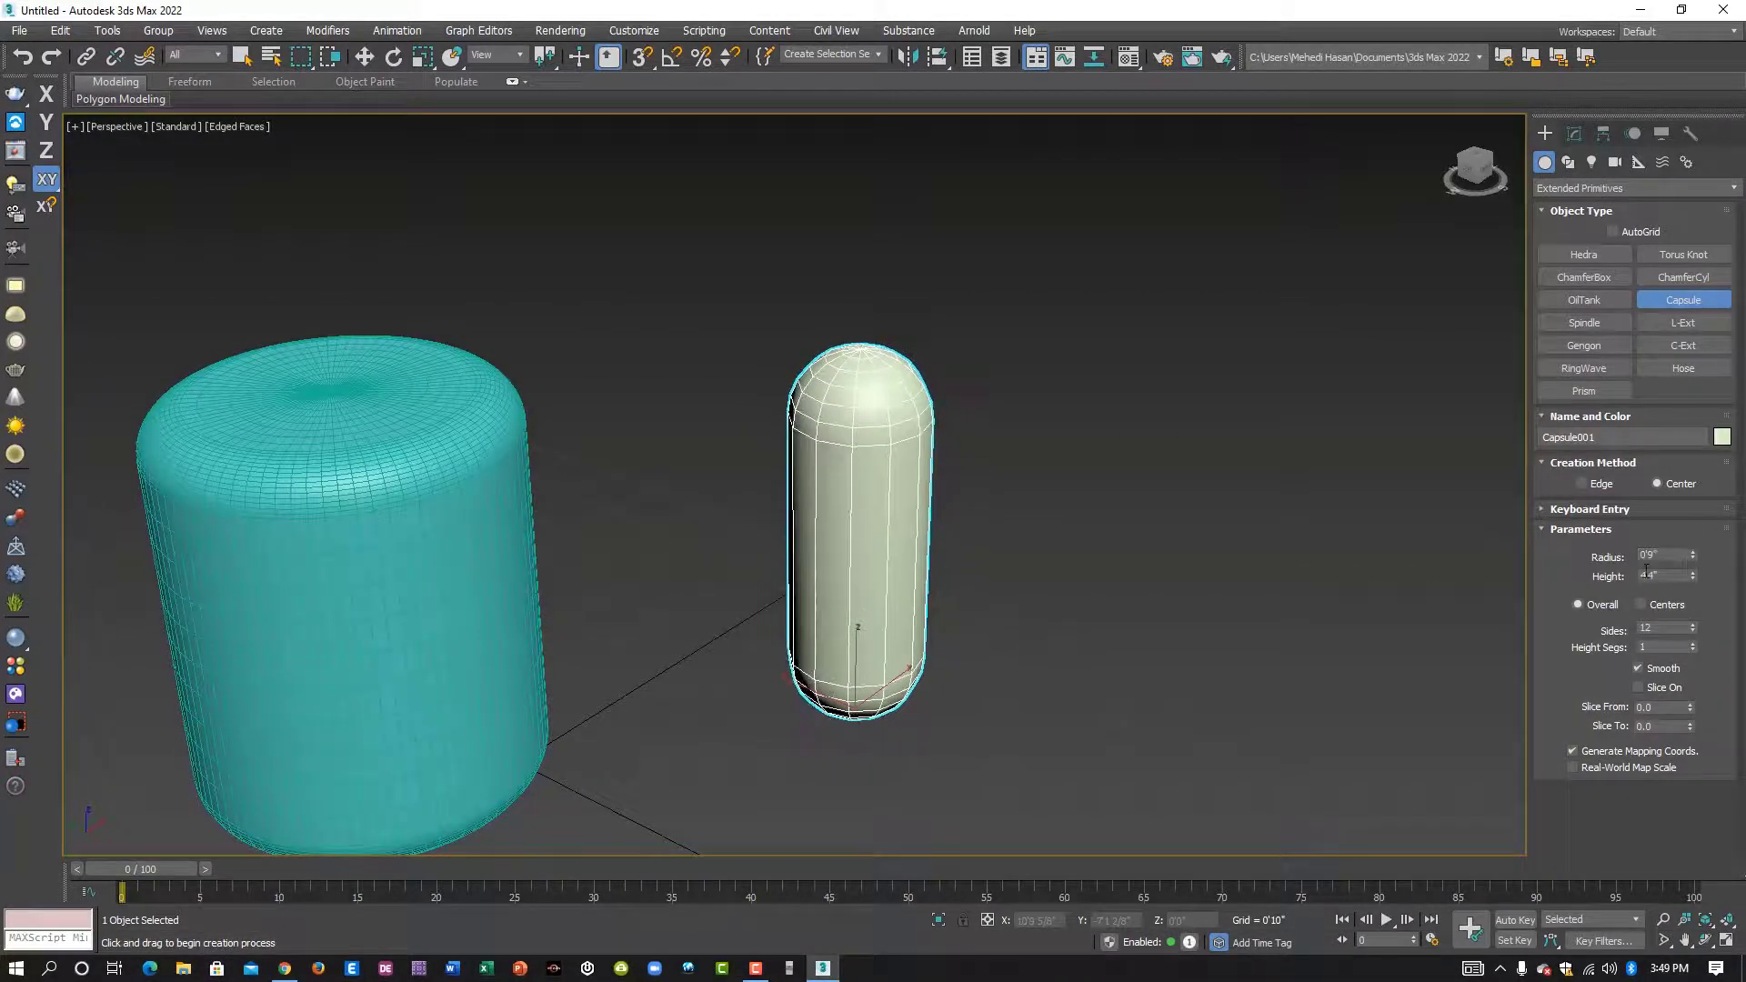
pyautogui.moveTo(1692, 576)
pyautogui.mouseDown()
pyautogui.moveTo(1693, 536)
pyautogui.moveTo(1701, 570)
pyautogui.mouseUp()
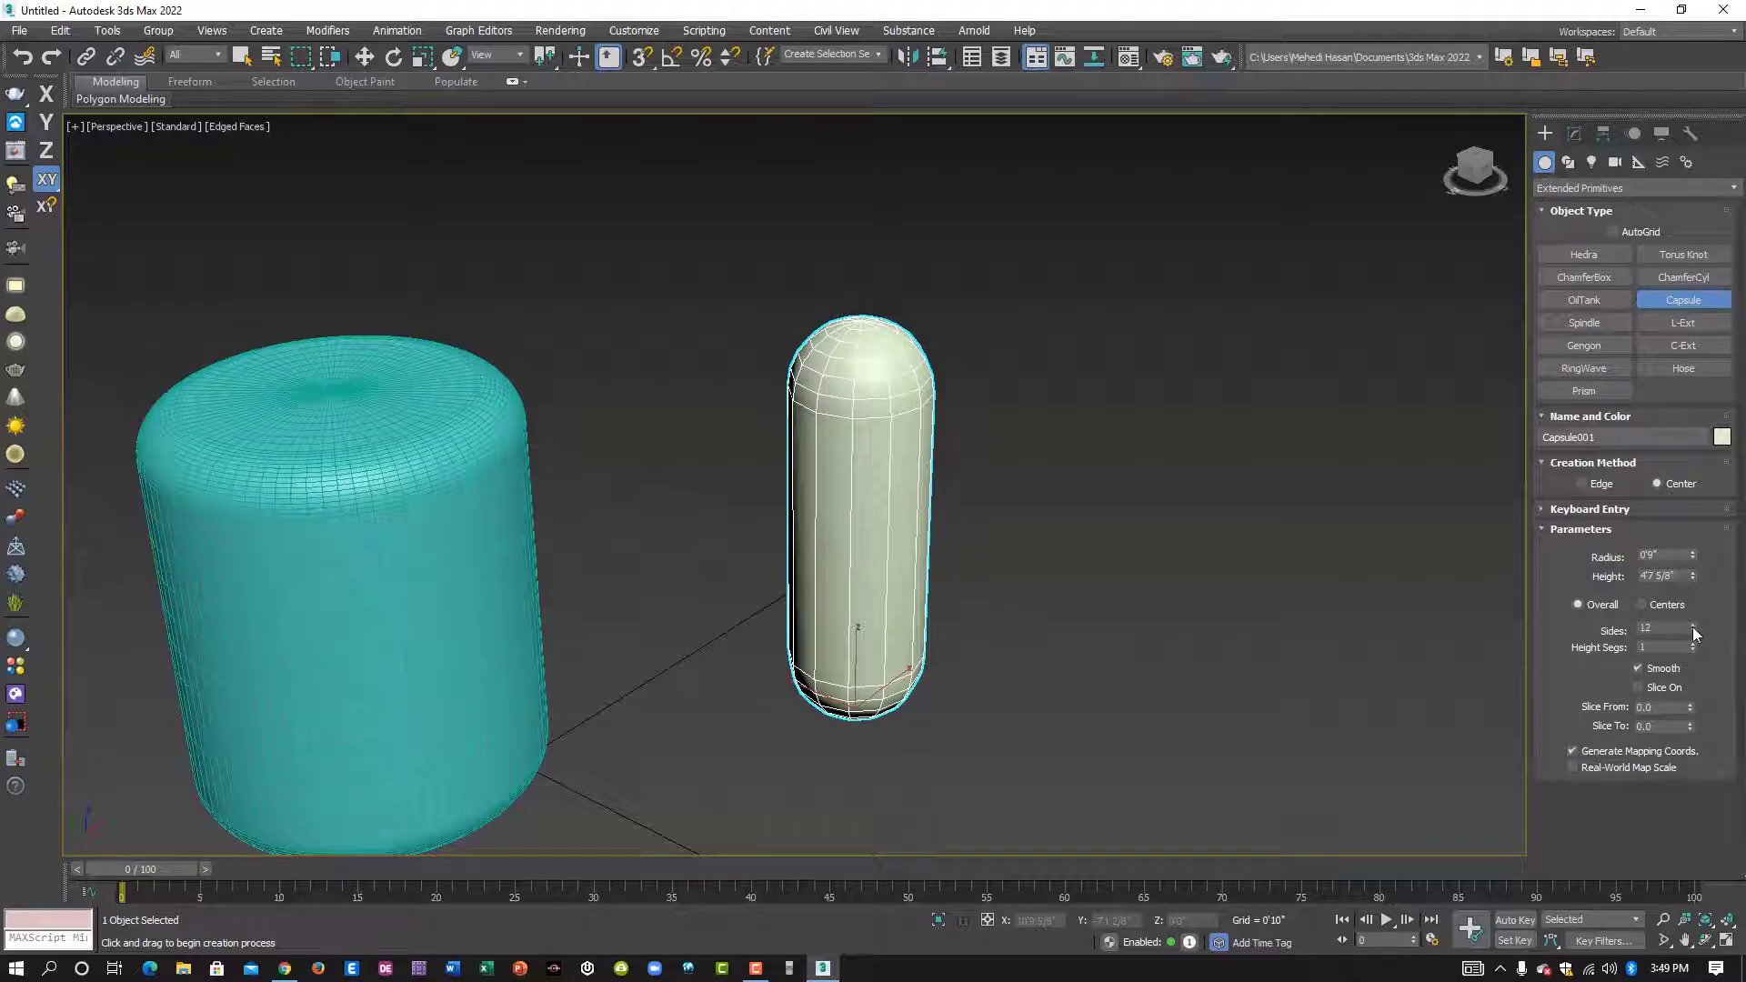
# - Set the capsule's sides to 37 and its height segments to 10
pyautogui.moveTo(1693, 625)
pyautogui.mouseDown()
pyautogui.moveTo(1693, 578)
pyautogui.moveTo(1695, 629)
pyautogui.moveTo(1703, 605)
pyautogui.mouseUp()
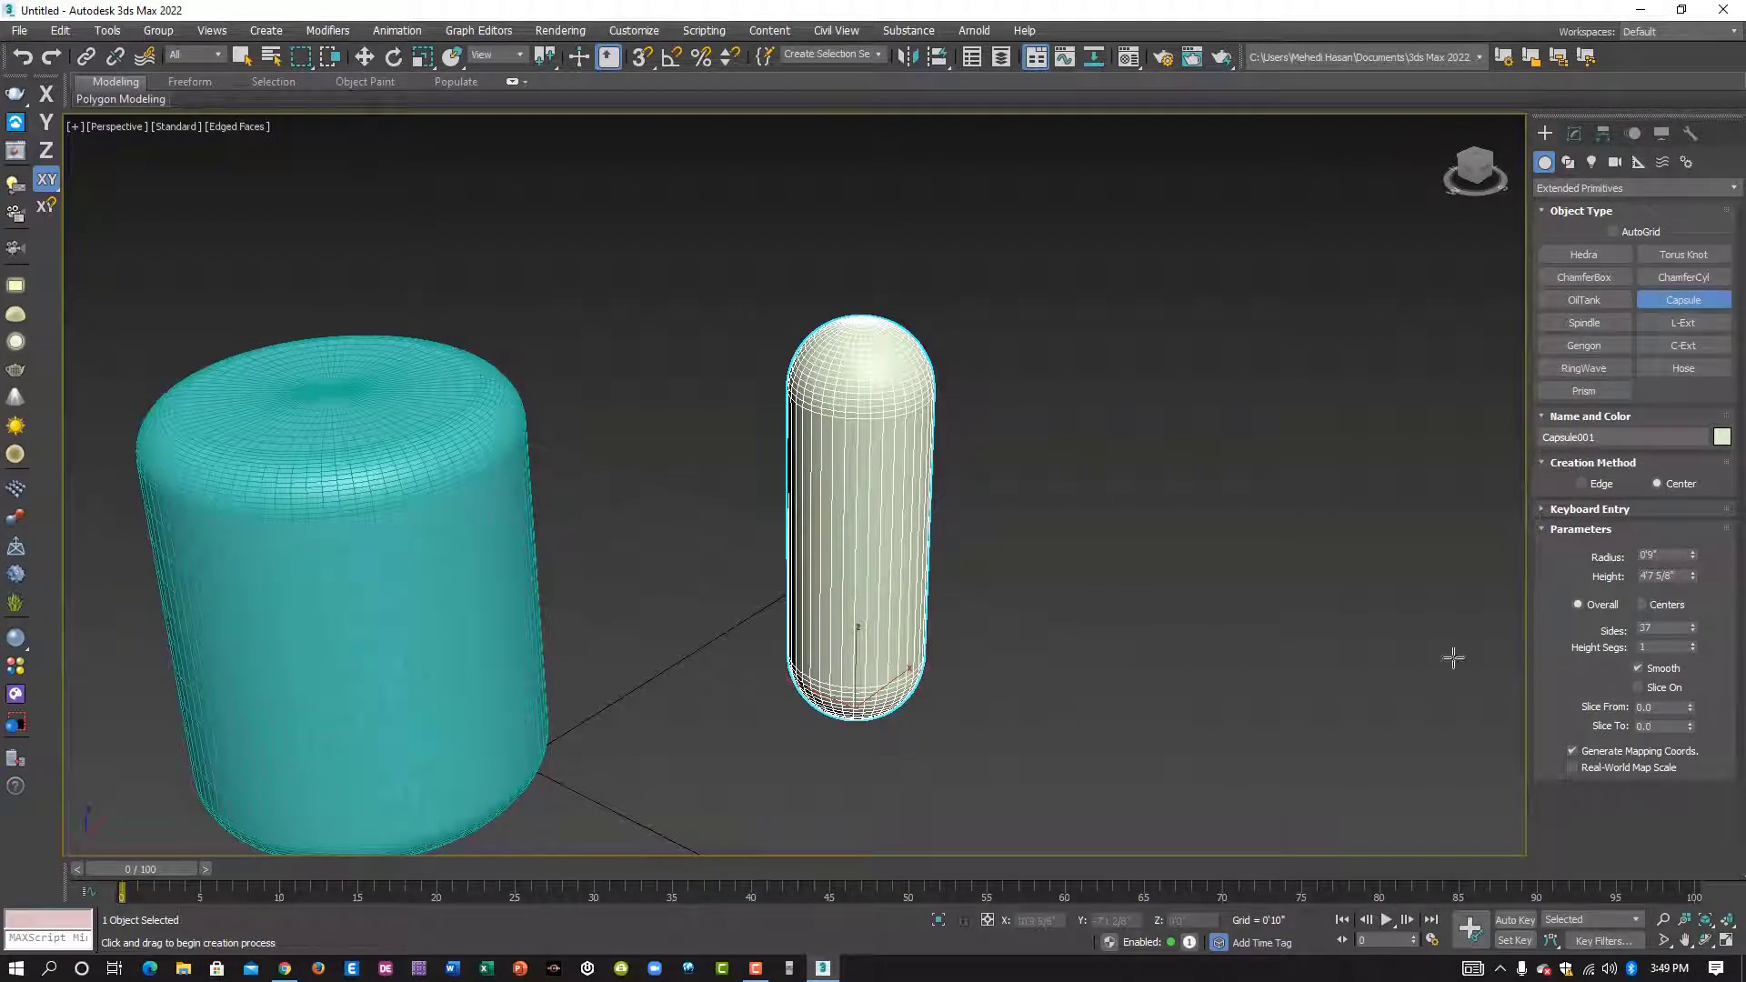
pyautogui.moveTo(1691, 651); pyautogui.dragTo(1695, 640)
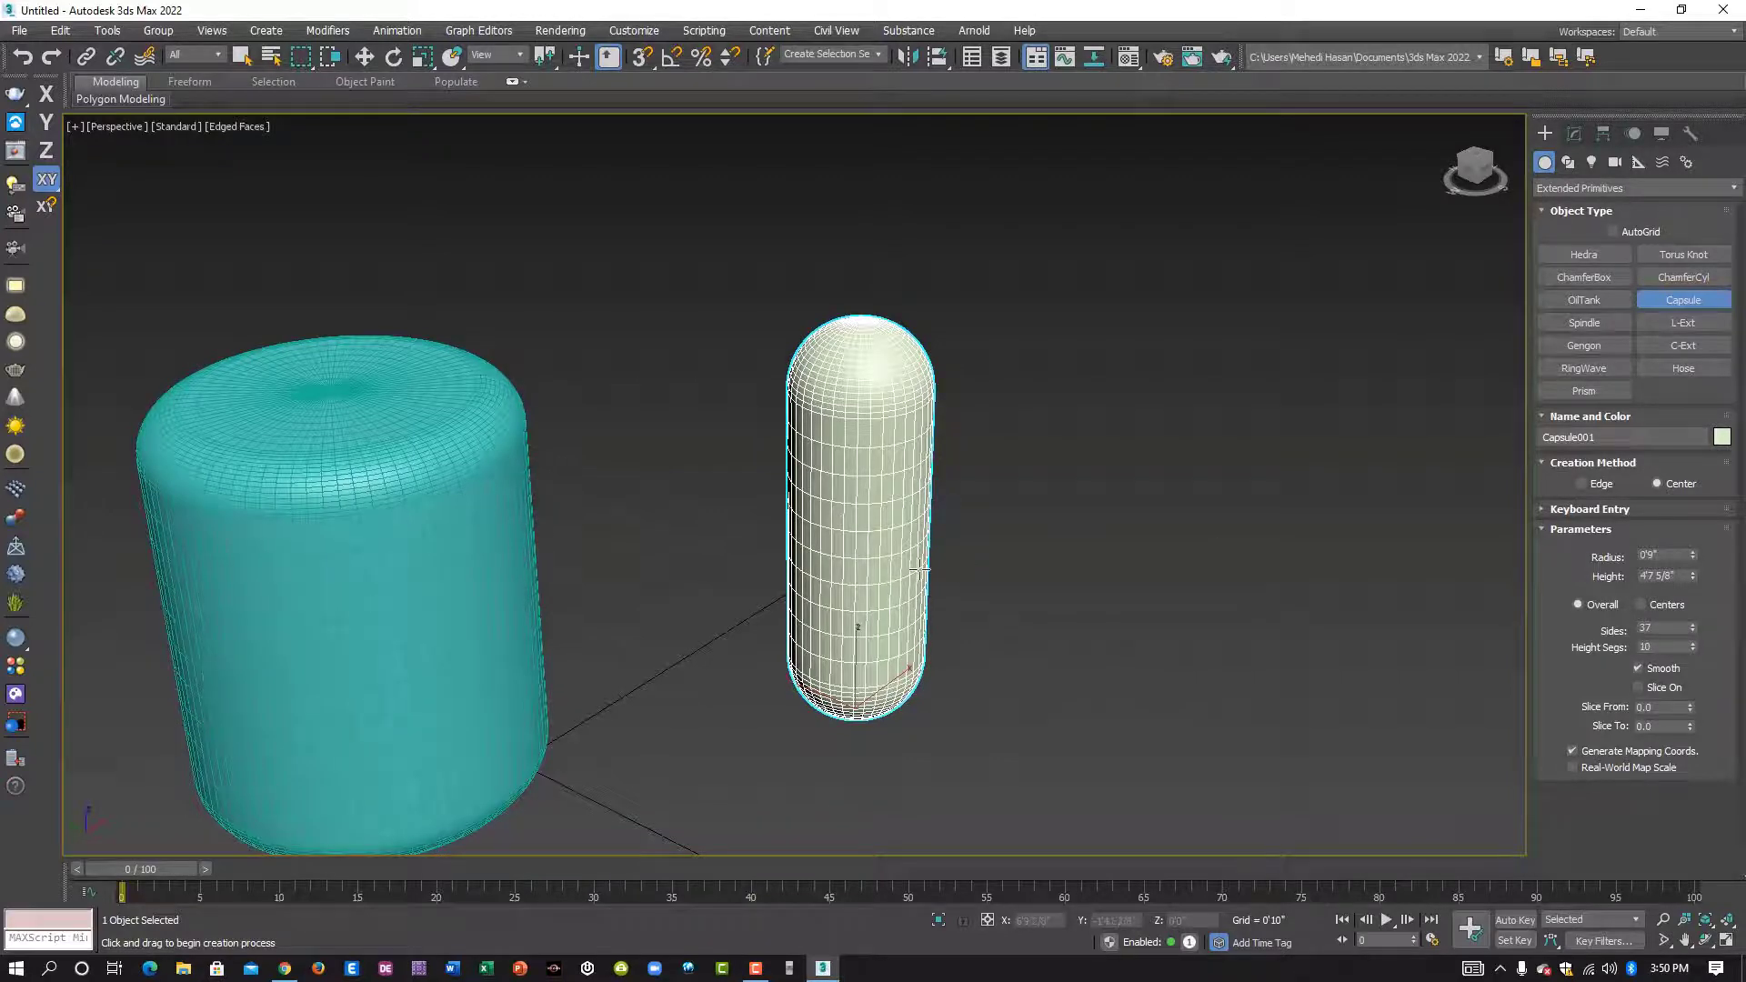
# - Create an L-Ext beside the capsule with about 2'8" side length, 3'6" front length, 0'8 7/8" widths and 4'8 5/8" height
pyautogui.keyDown('alt'); pyautogui.moveTo(920, 569); pyautogui.dragTo(1114, 433, button='middle'); pyautogui.keyUp('alt')
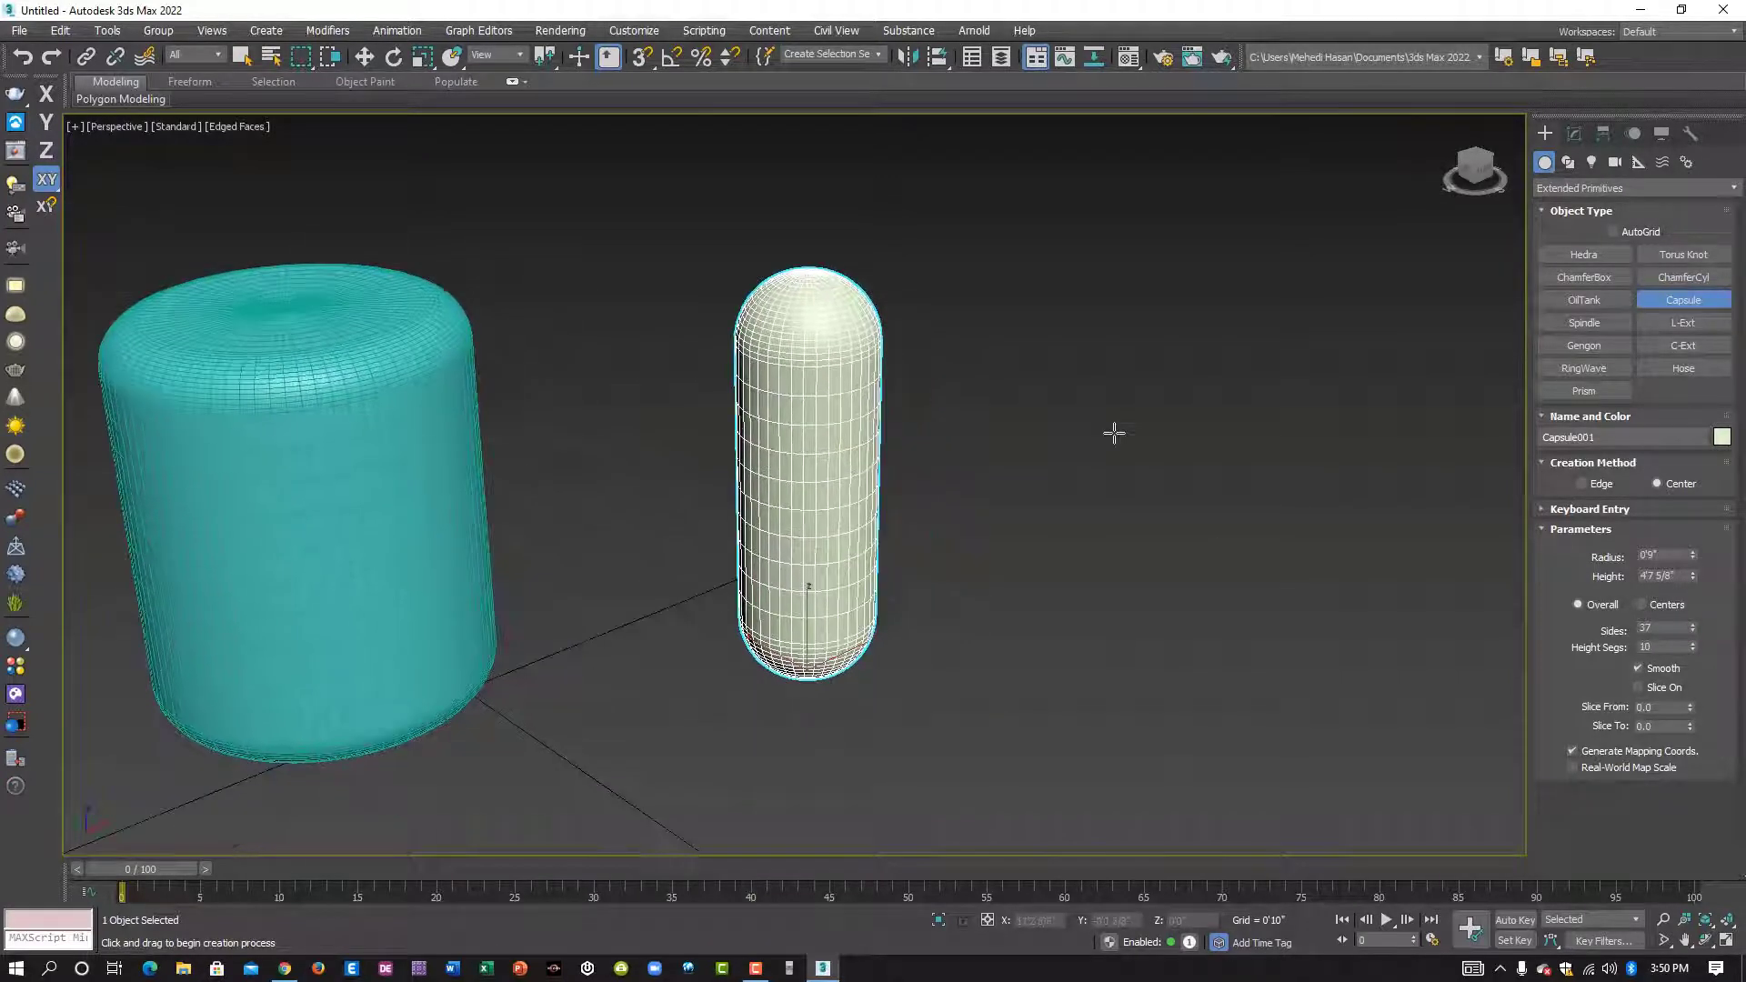
pyautogui.keyDown('alt'); pyautogui.moveTo(1305, 482); pyautogui.dragTo(1319, 488, button='middle'); pyautogui.keyUp('alt')
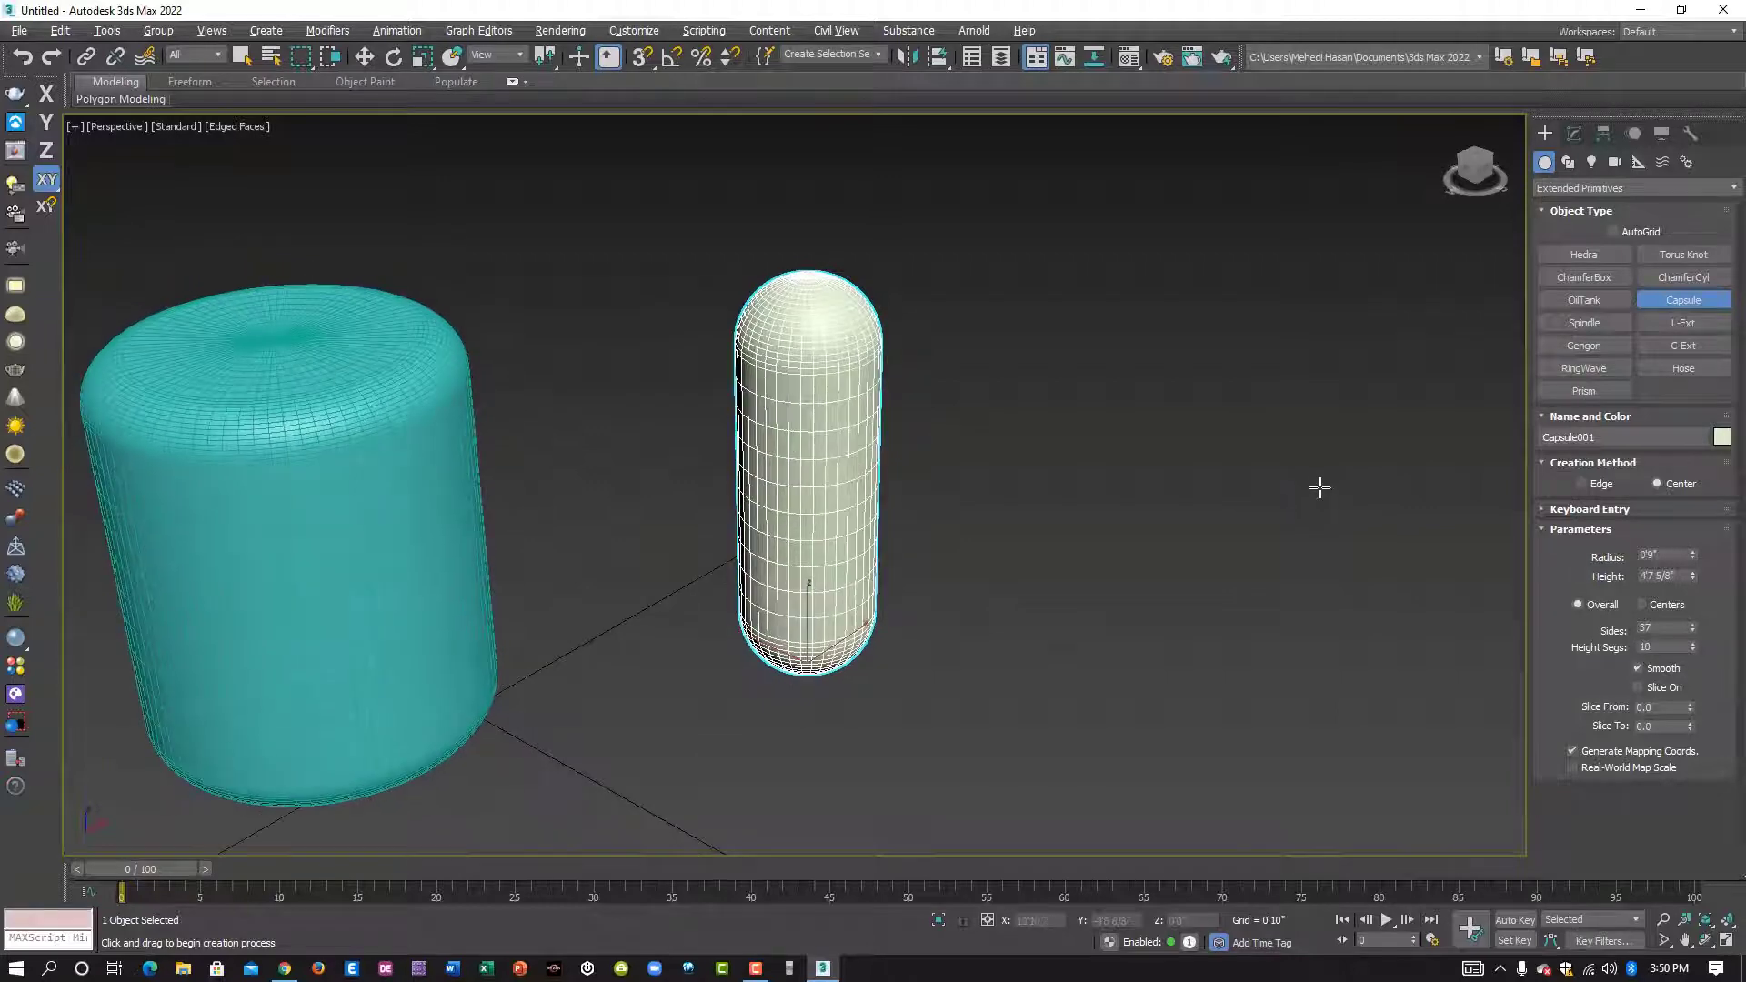
pyautogui.click(1682, 322)
pyautogui.keyDown('alt'); pyautogui.moveTo(1043, 582); pyautogui.dragTo(870, 596, button='middle'); pyautogui.keyUp('alt')
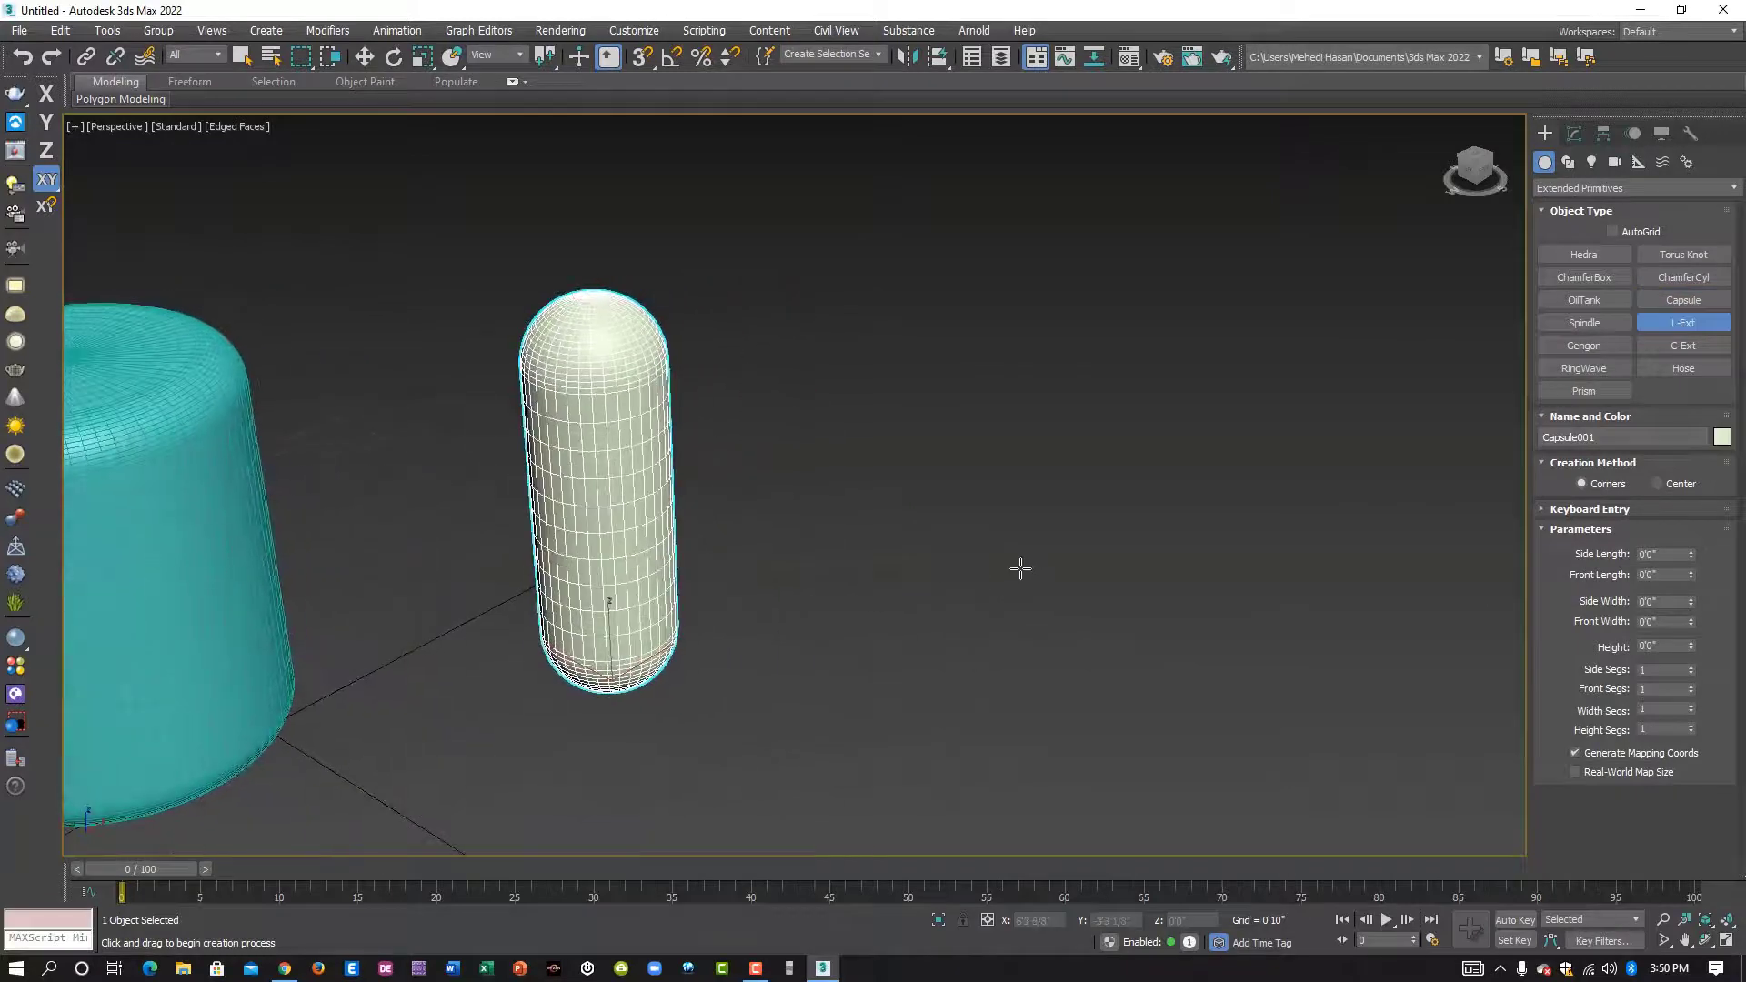
pyautogui.moveTo(987, 567); pyautogui.dragTo(1012, 780)
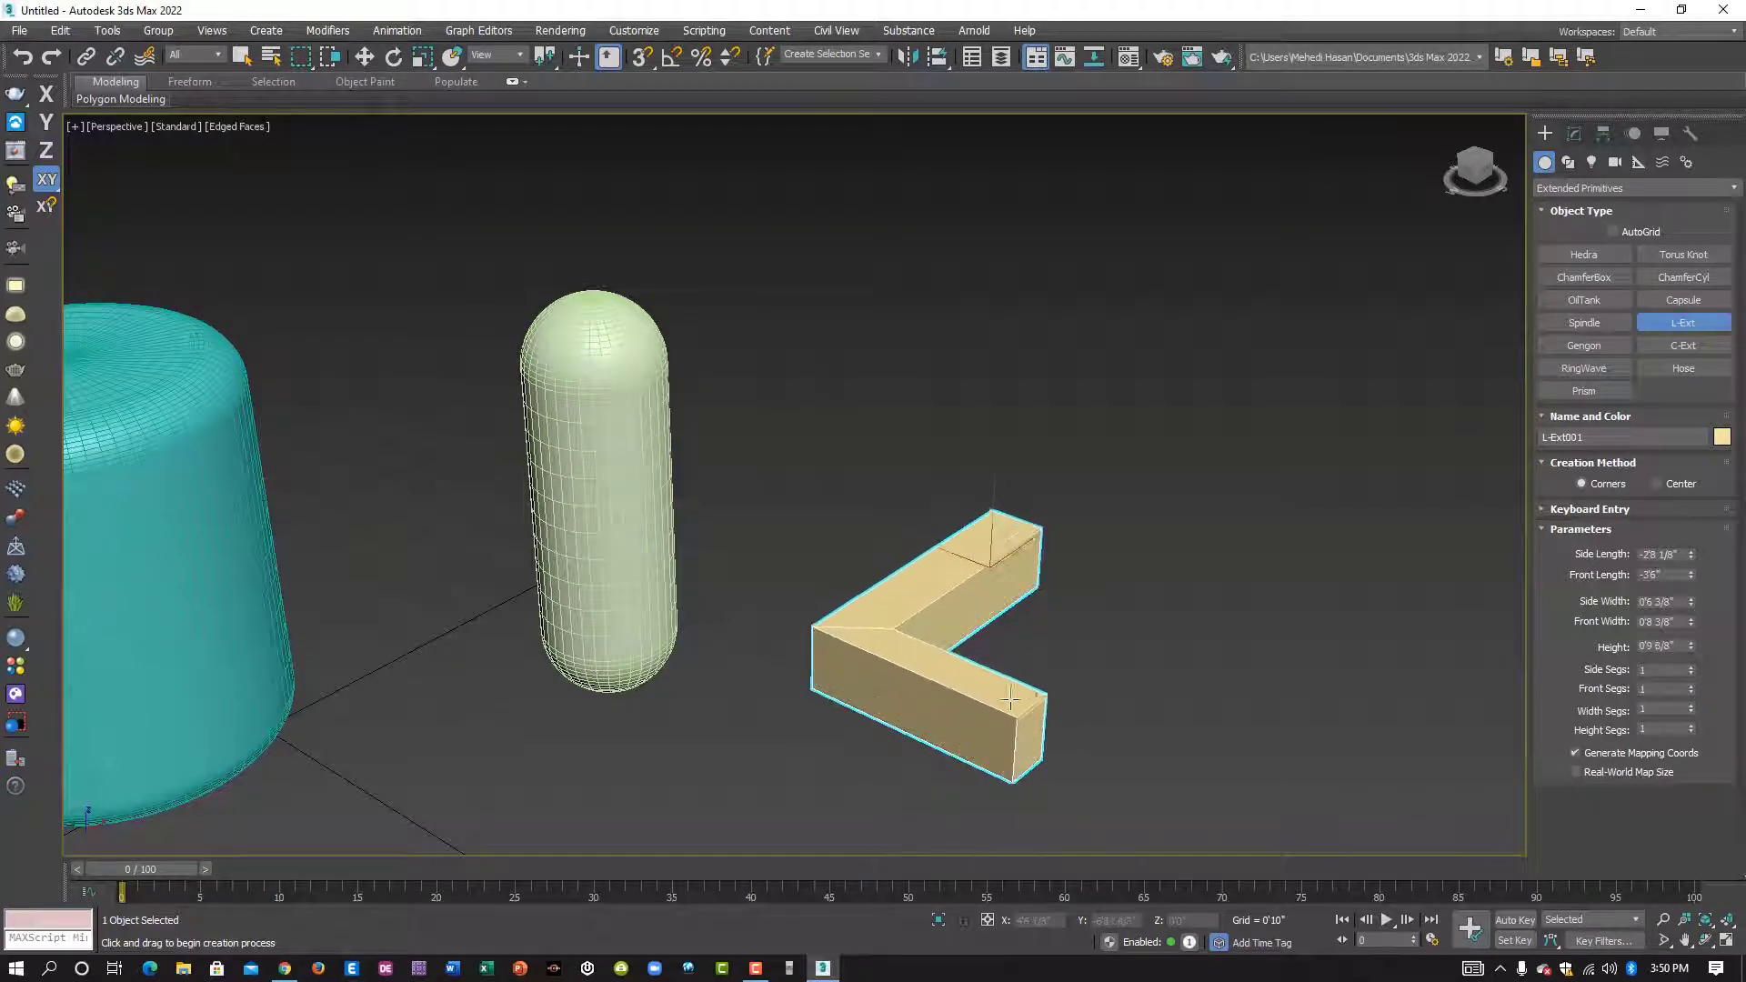
pyautogui.moveTo(963, 405); pyautogui.dragTo(884, 419, button='middle')
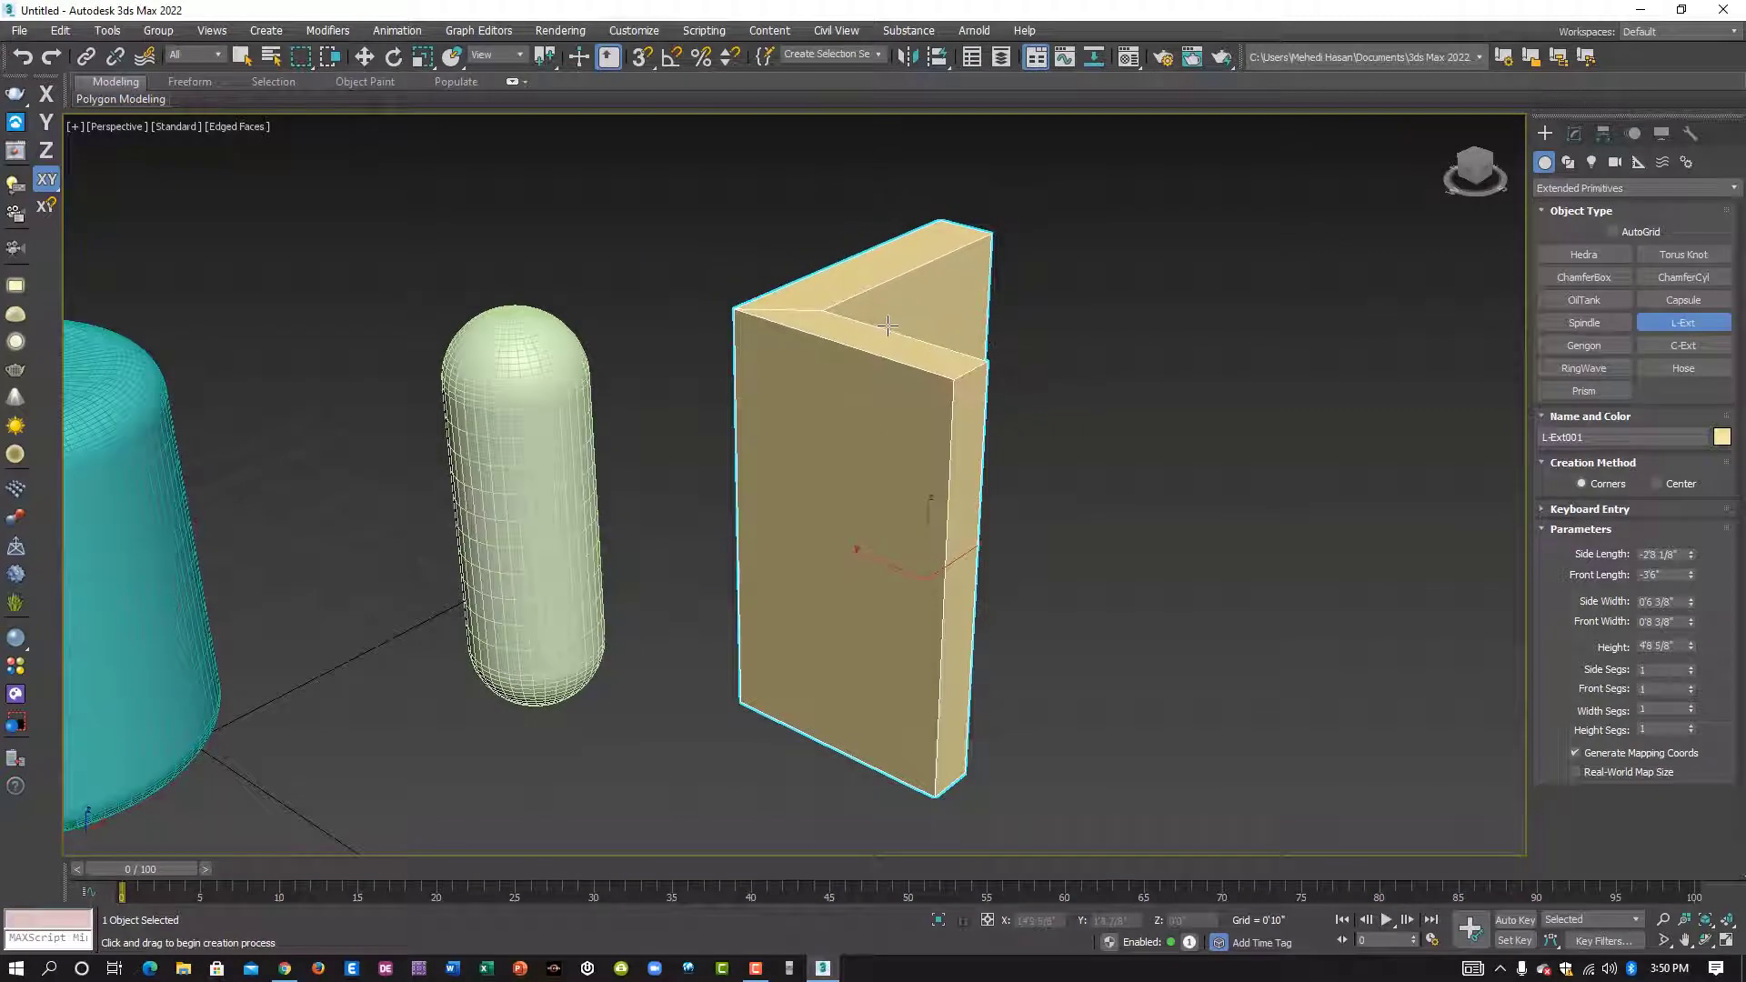
pyautogui.click(888, 324)
pyautogui.keyDown('alt'); pyautogui.moveTo(955, 373); pyautogui.dragTo(1012, 431, button='middle'); pyautogui.keyUp('alt')
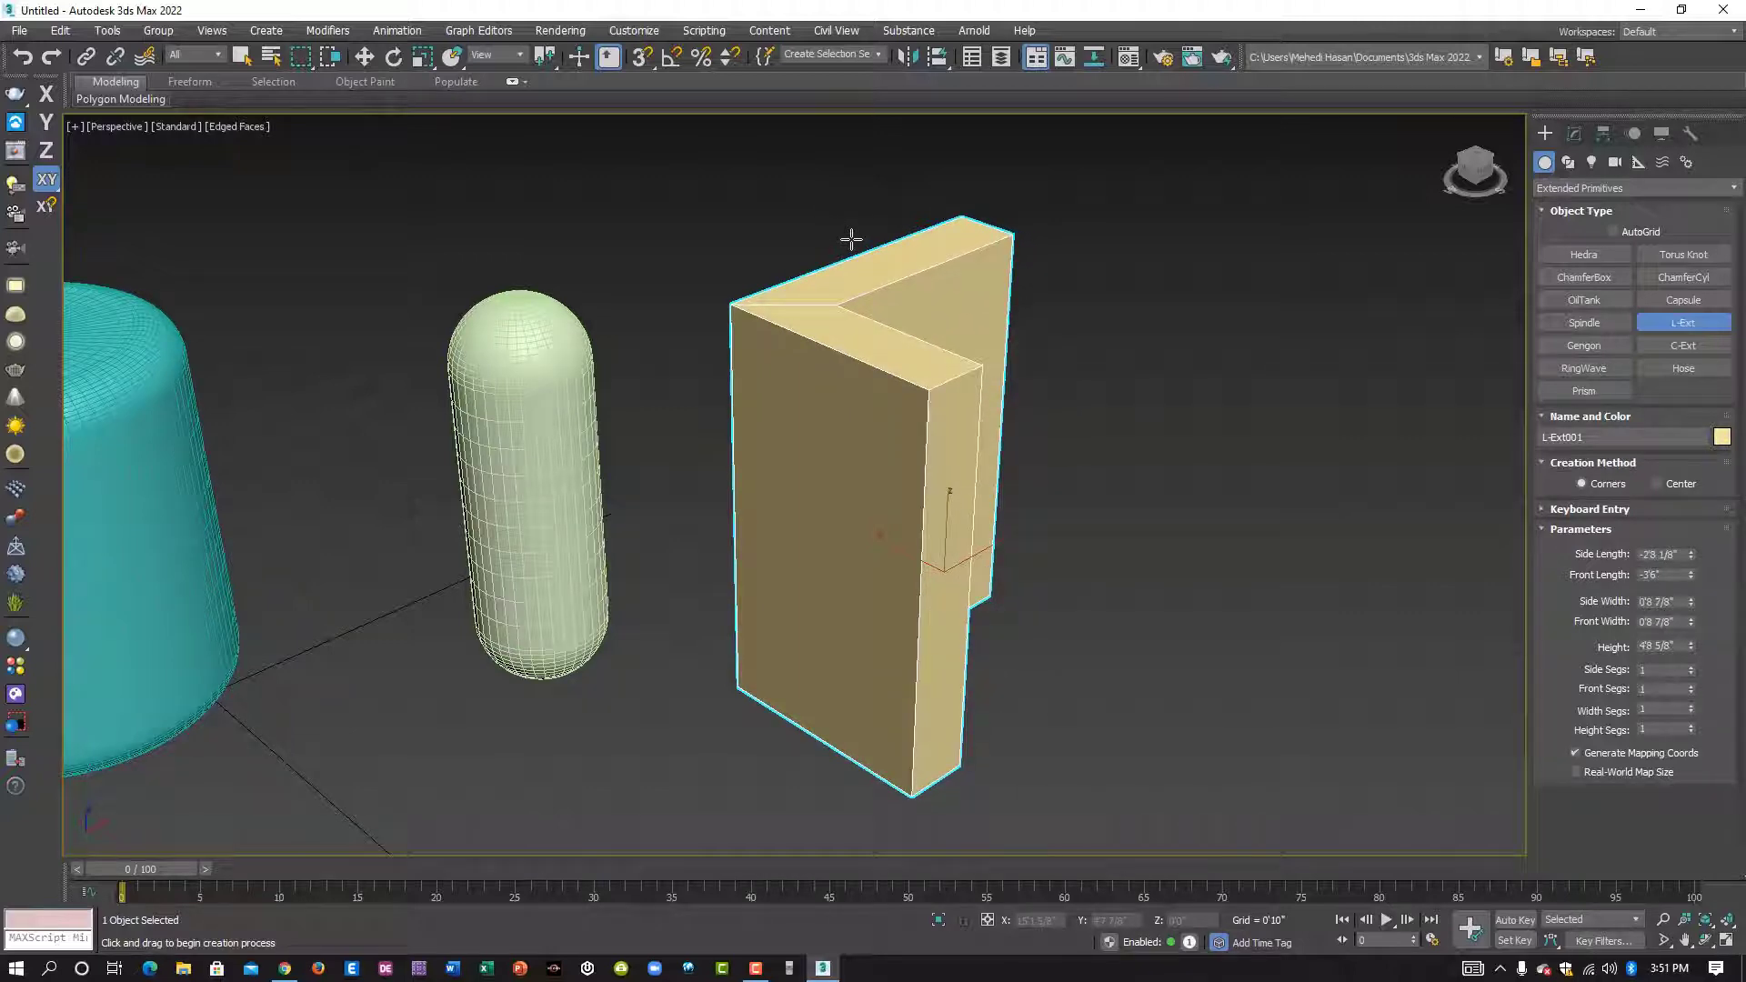
# - Set the L-Ext's side length to -4'1 2/8" and its front length to -3'5 5/8"
pyautogui.keyDown('alt'); pyautogui.moveTo(1024, 535); pyautogui.dragTo(908, 435, button='middle'); pyautogui.keyUp('alt')
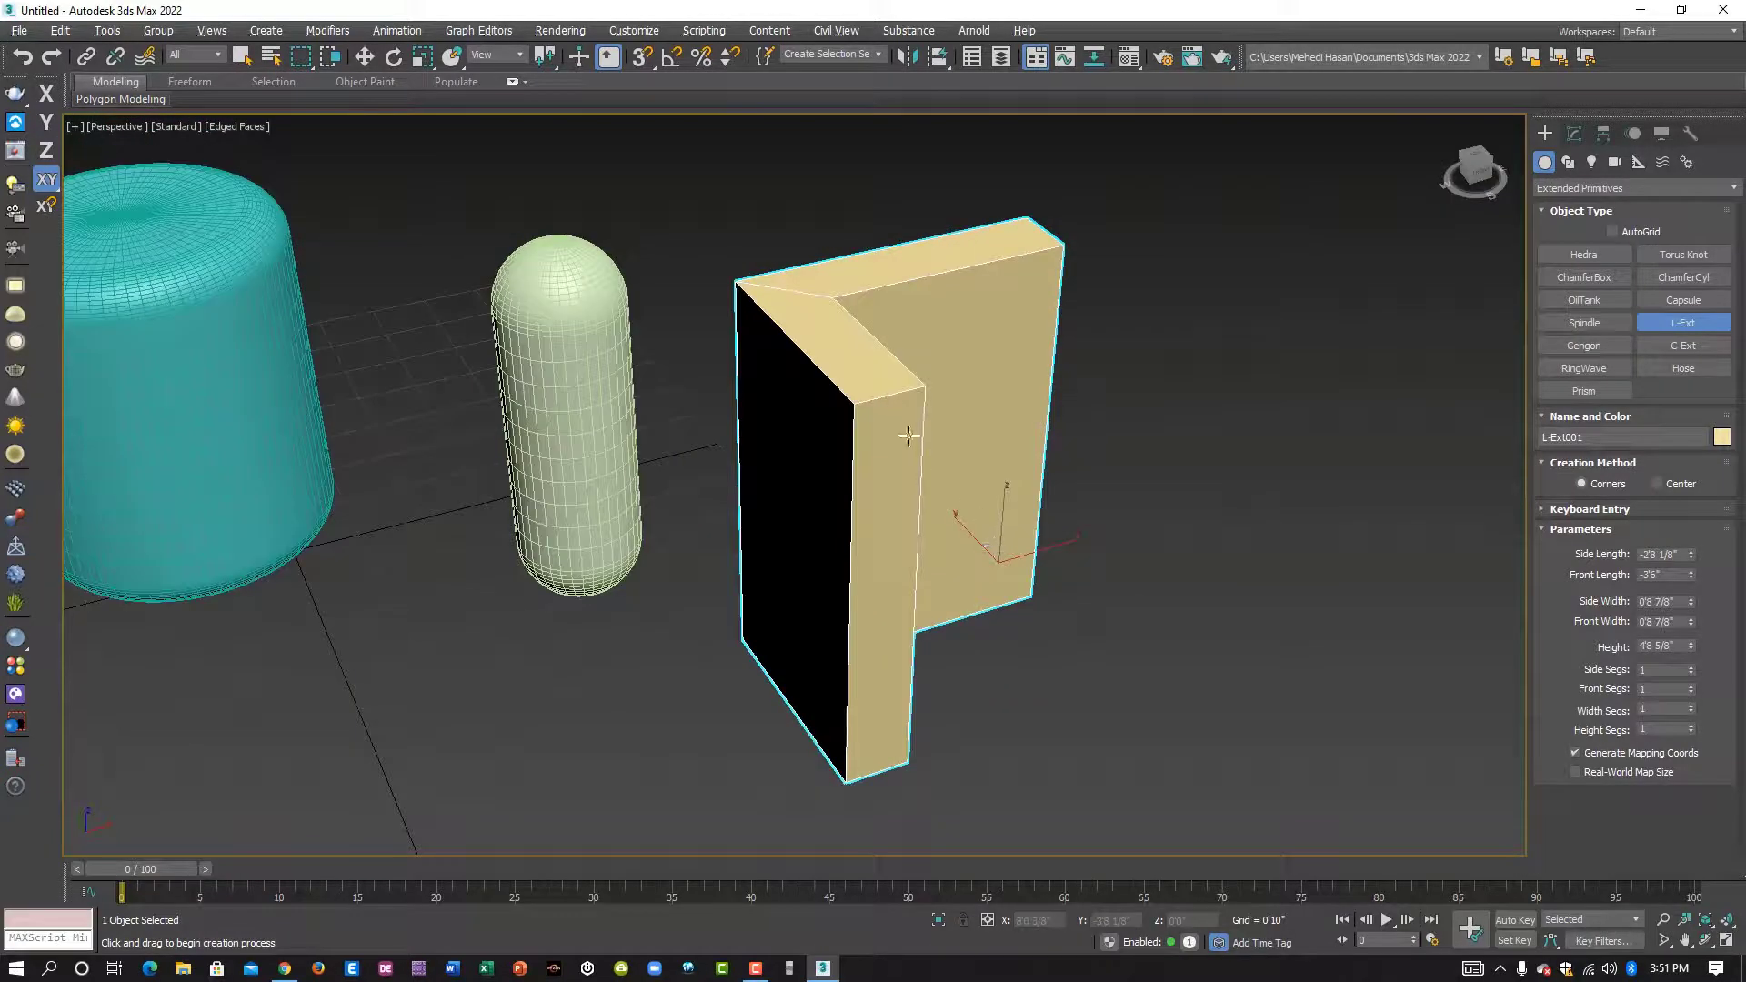
pyautogui.scroll(2, 911, 459)
pyautogui.keyDown('alt'); pyautogui.moveTo(982, 586); pyautogui.dragTo(903, 640, button='middle'); pyautogui.keyUp('alt')
pyautogui.scroll(-2, 805, 626)
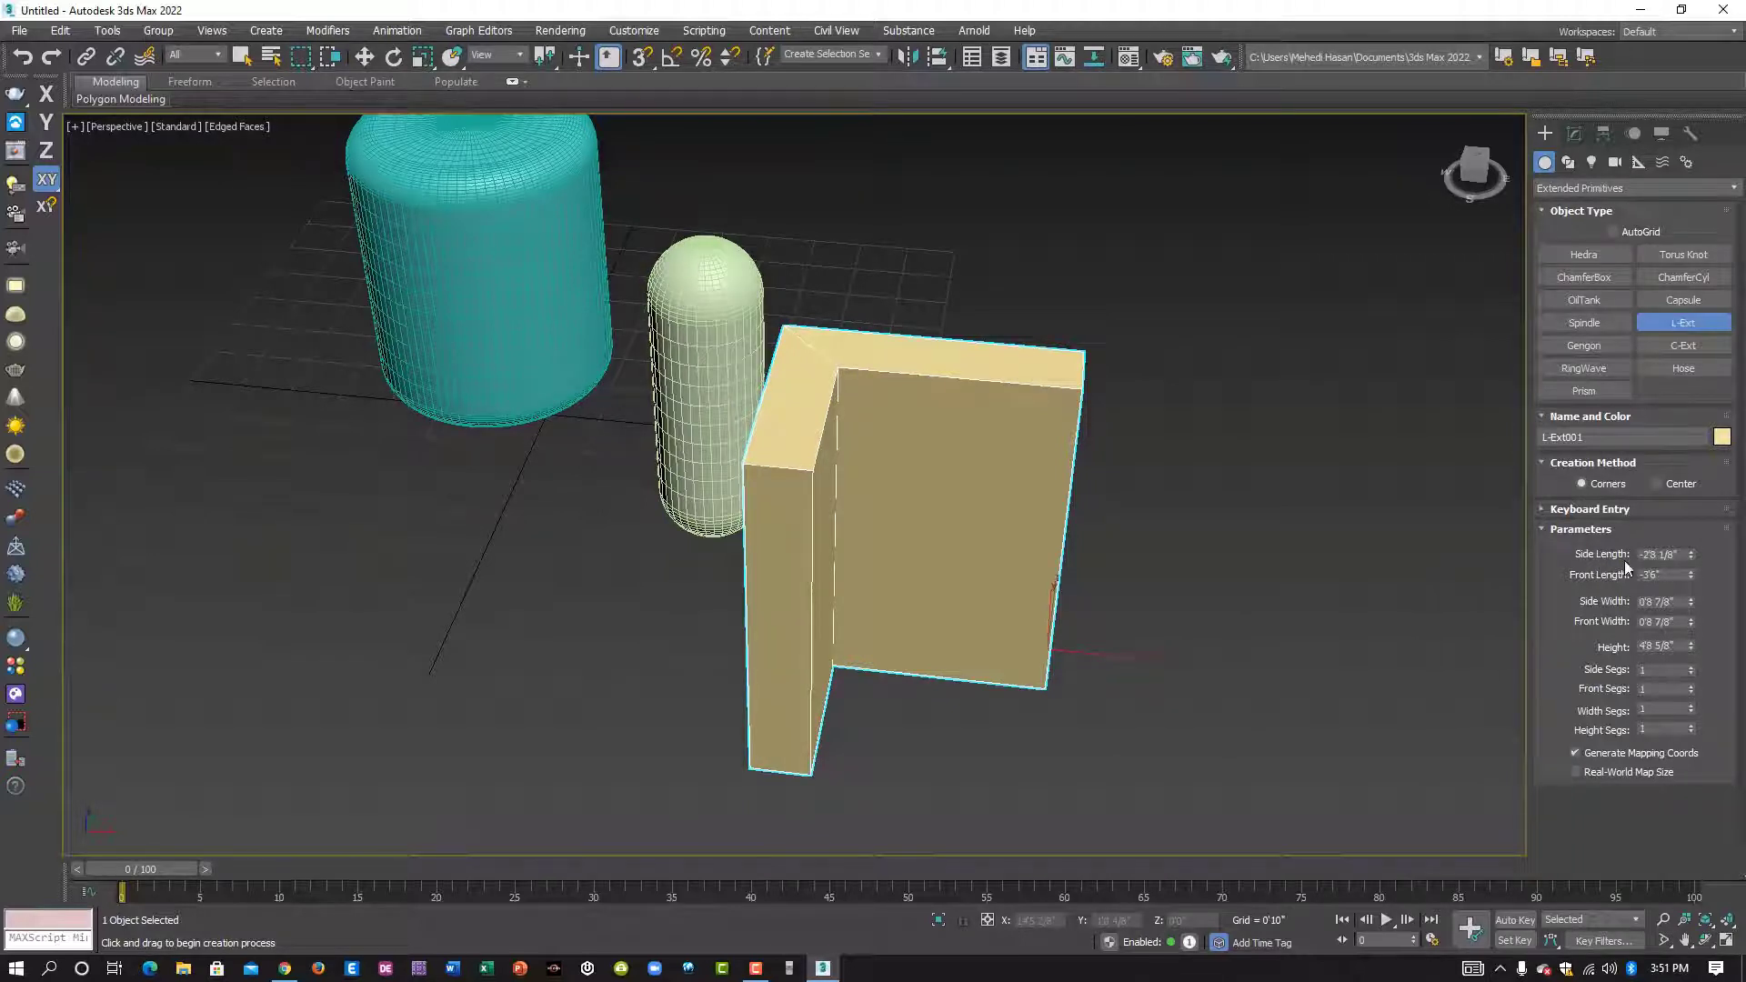
pyautogui.moveTo(1693, 557); pyautogui.dragTo(1657, 604)
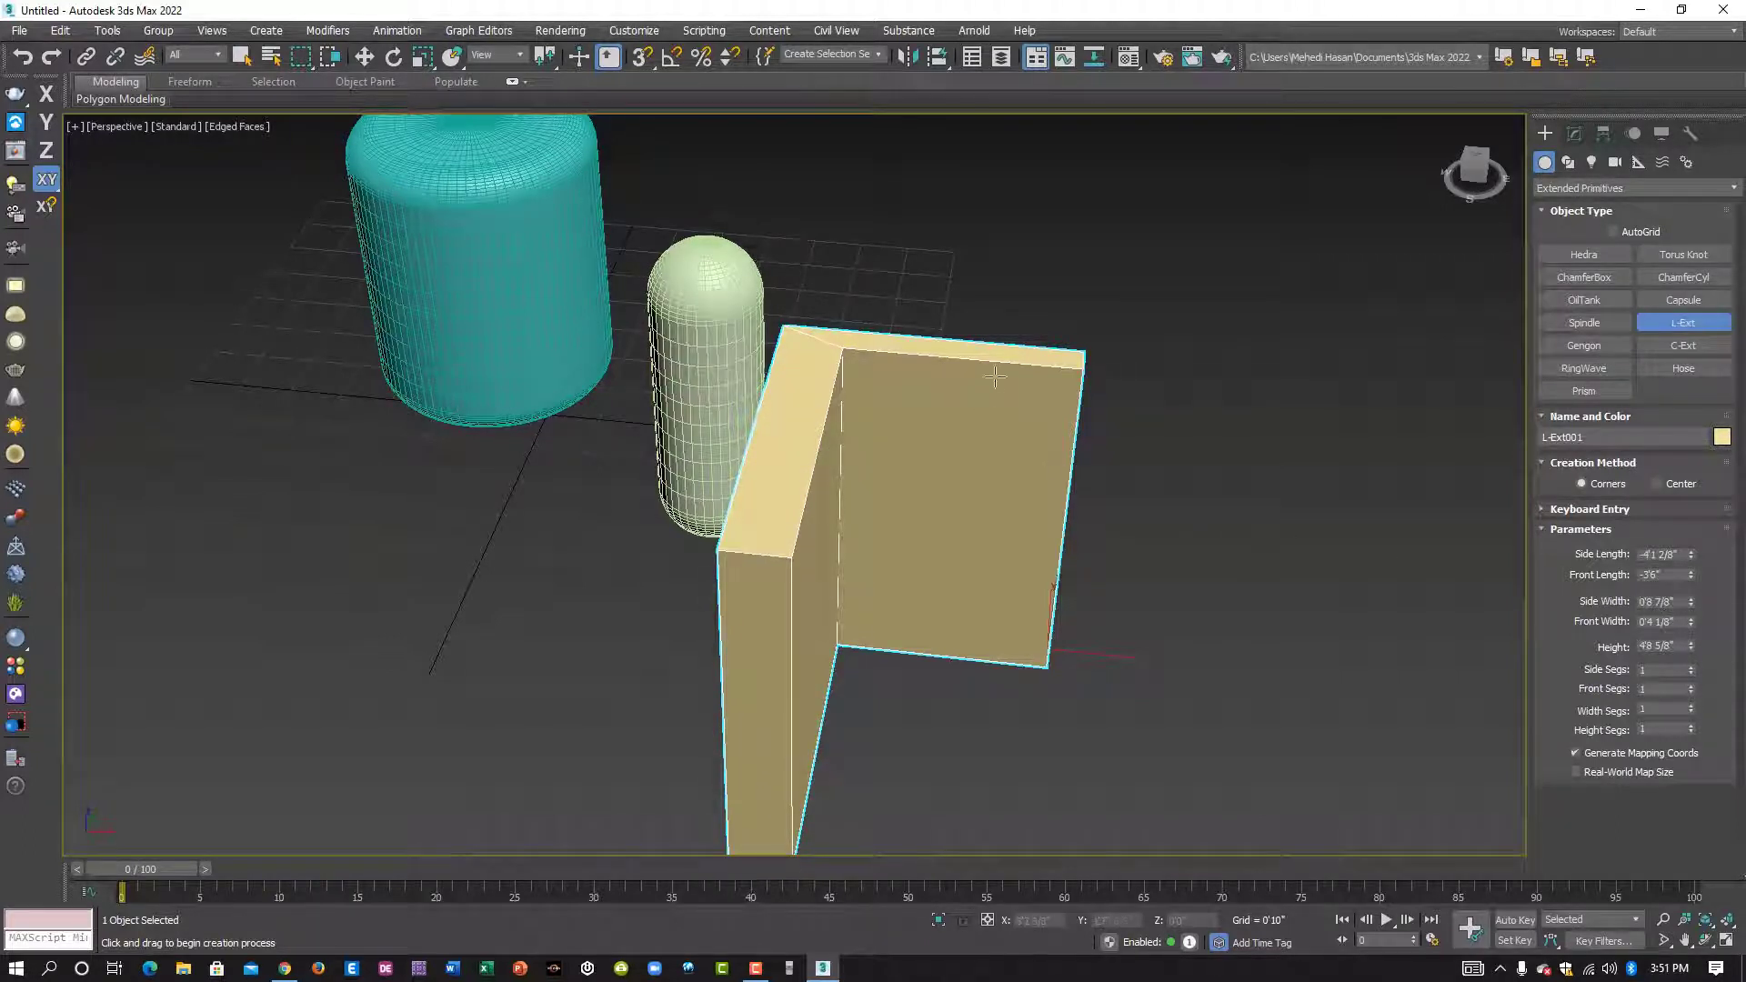
pyautogui.moveTo(1693, 575)
pyautogui.mouseDown()
pyautogui.moveTo(1685, 526)
pyautogui.moveTo(1685, 574)
pyautogui.mouseUp()
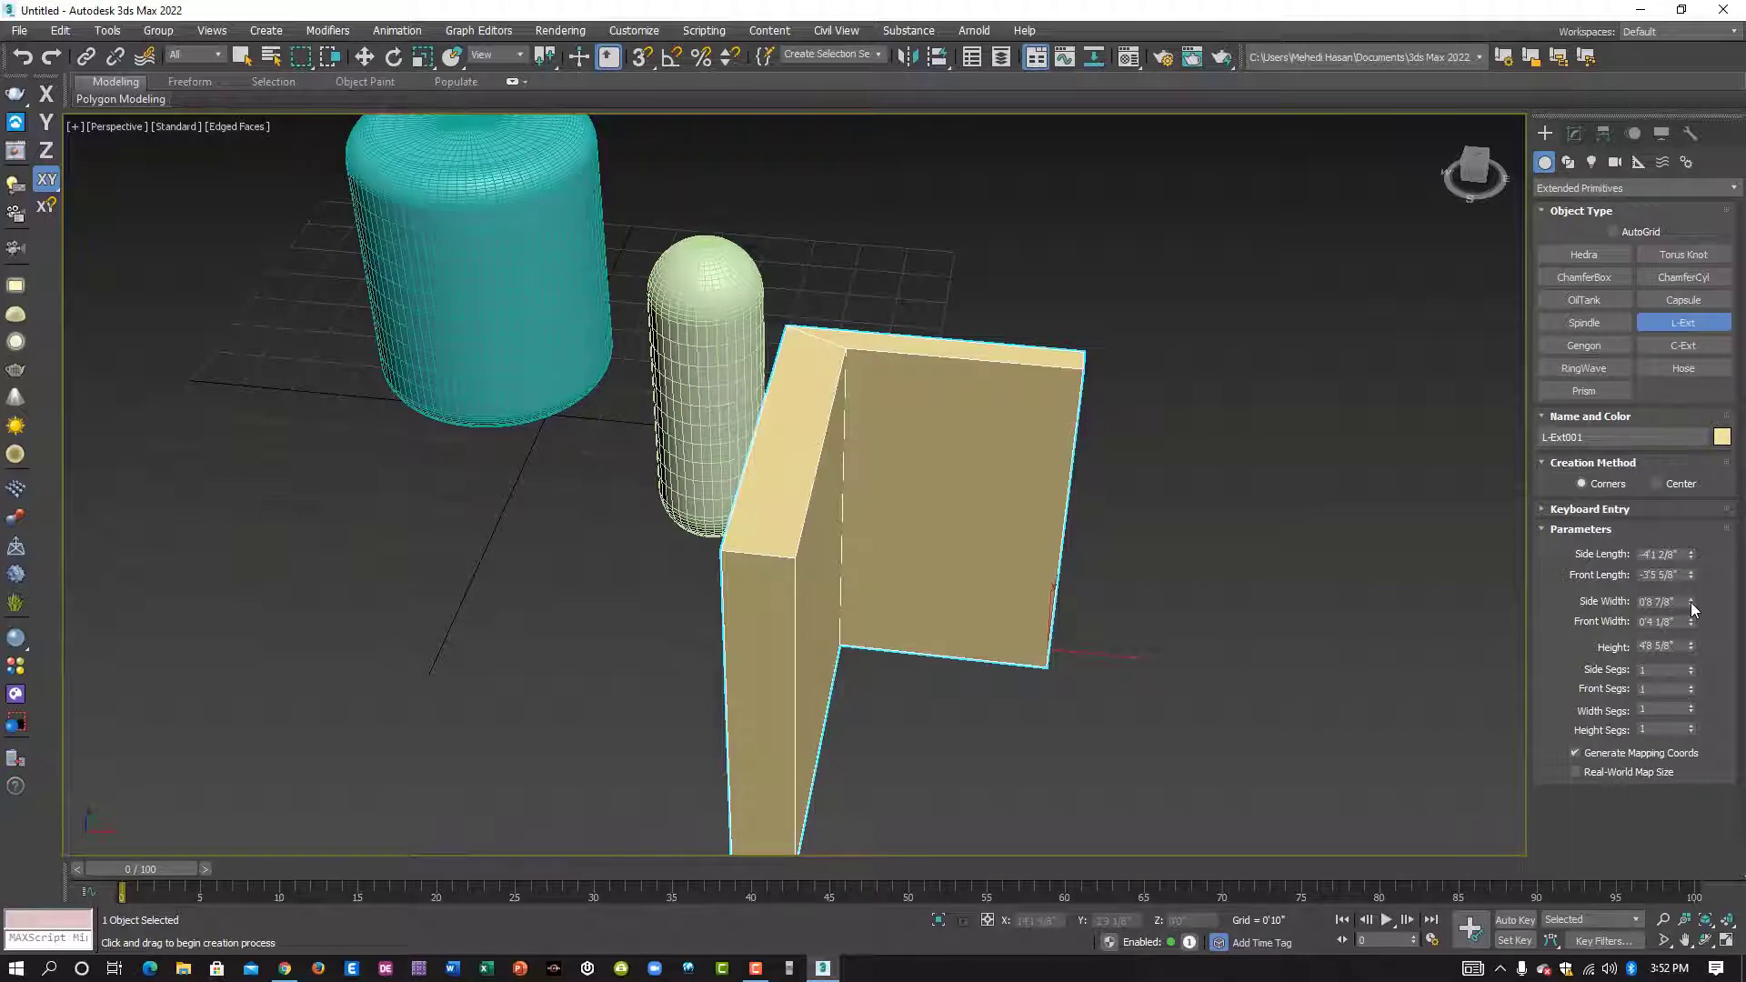
# - Set the L-Ext's side width to 0'5", front width to 0'6" and height to 5'5 6/8"
pyautogui.moveTo(1690, 602); pyautogui.dragTo(1712, 642)
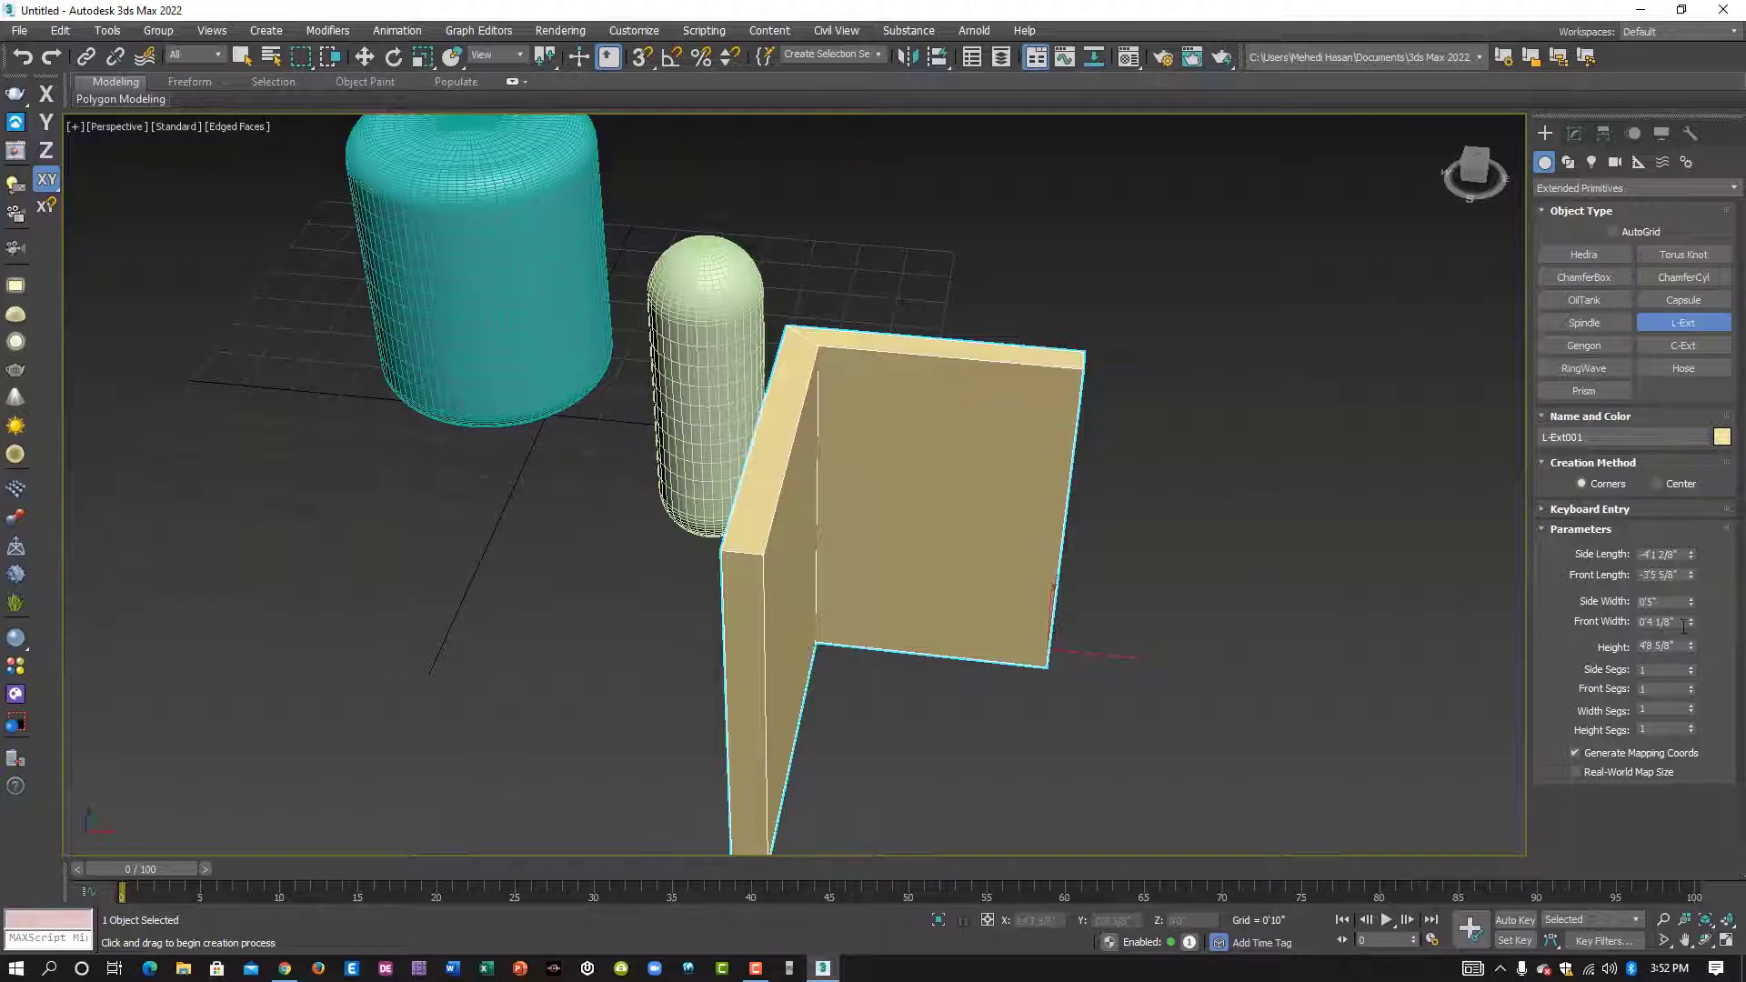
pyautogui.moveTo(1694, 626); pyautogui.dragTo(1666, 585)
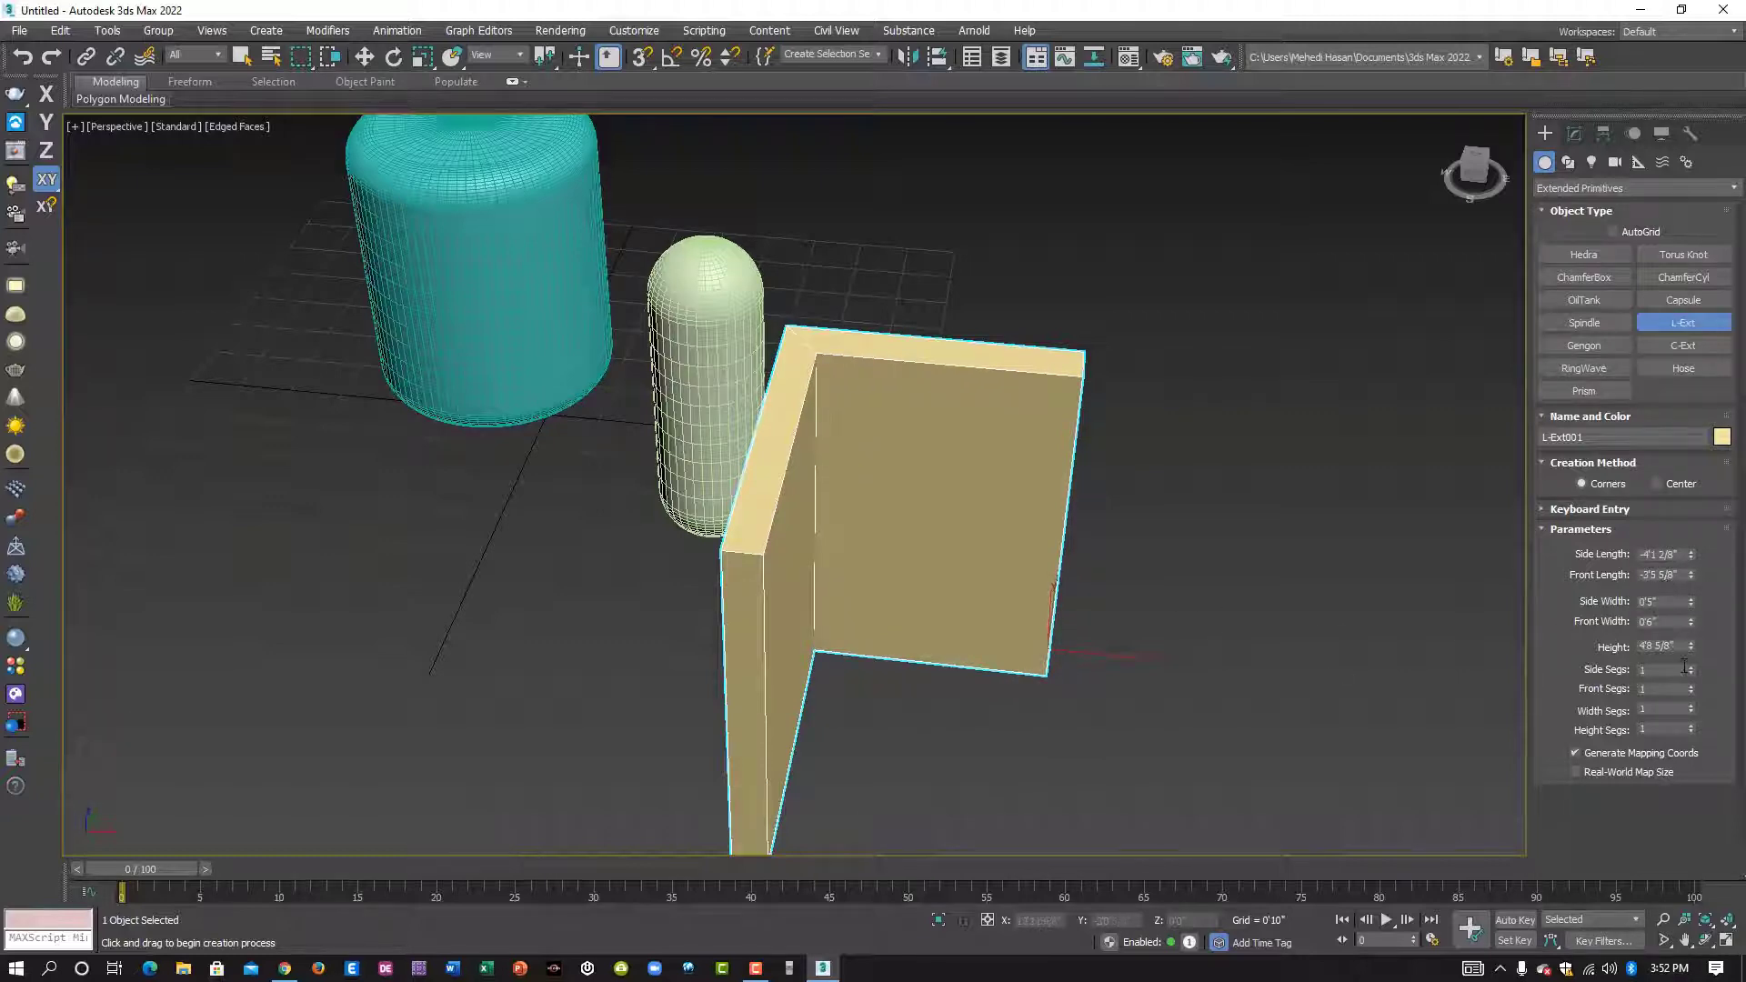
pyautogui.moveTo(1690, 649)
pyautogui.mouseDown()
pyautogui.moveTo(1689, 619)
pyautogui.moveTo(1688, 675)
pyautogui.moveTo(1679, 637)
pyautogui.mouseUp()
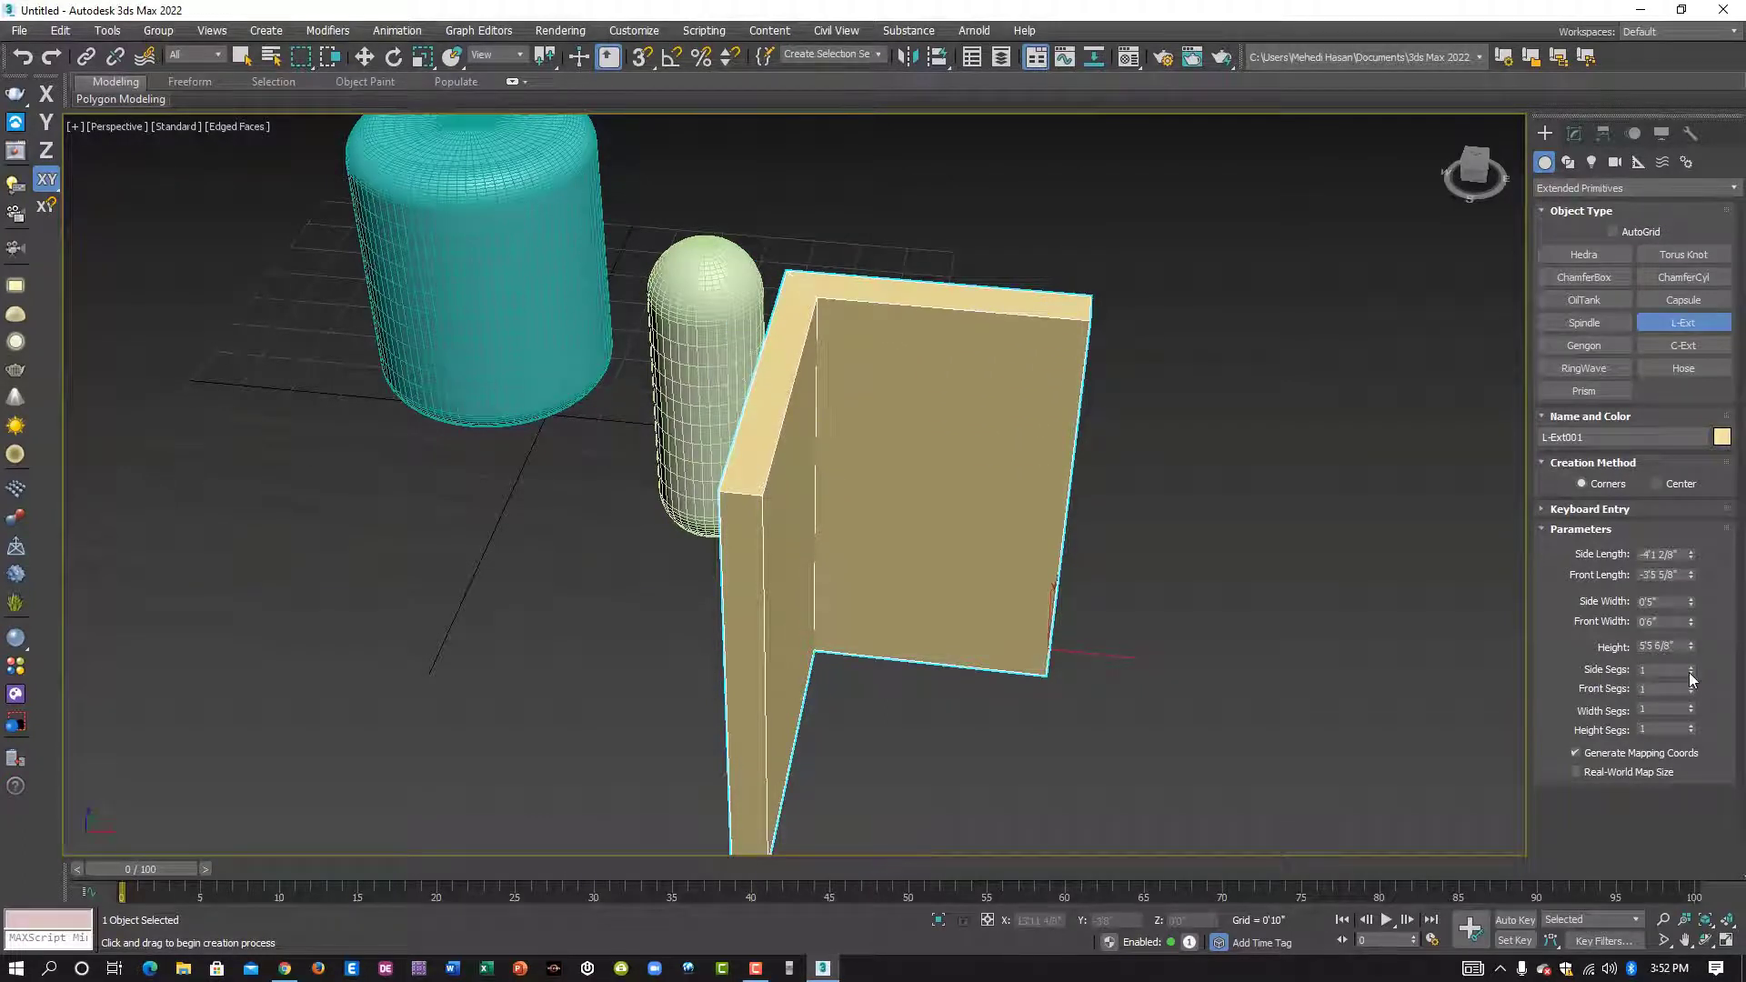
# - Set the L-Ext's side segments to 18 and its front segments to 23
pyautogui.moveTo(1688, 673); pyautogui.dragTo(1689, 649)
pyautogui.keyDown('alt'); pyautogui.moveTo(991, 634); pyautogui.dragTo(885, 626, button='middle'); pyautogui.keyUp('alt')
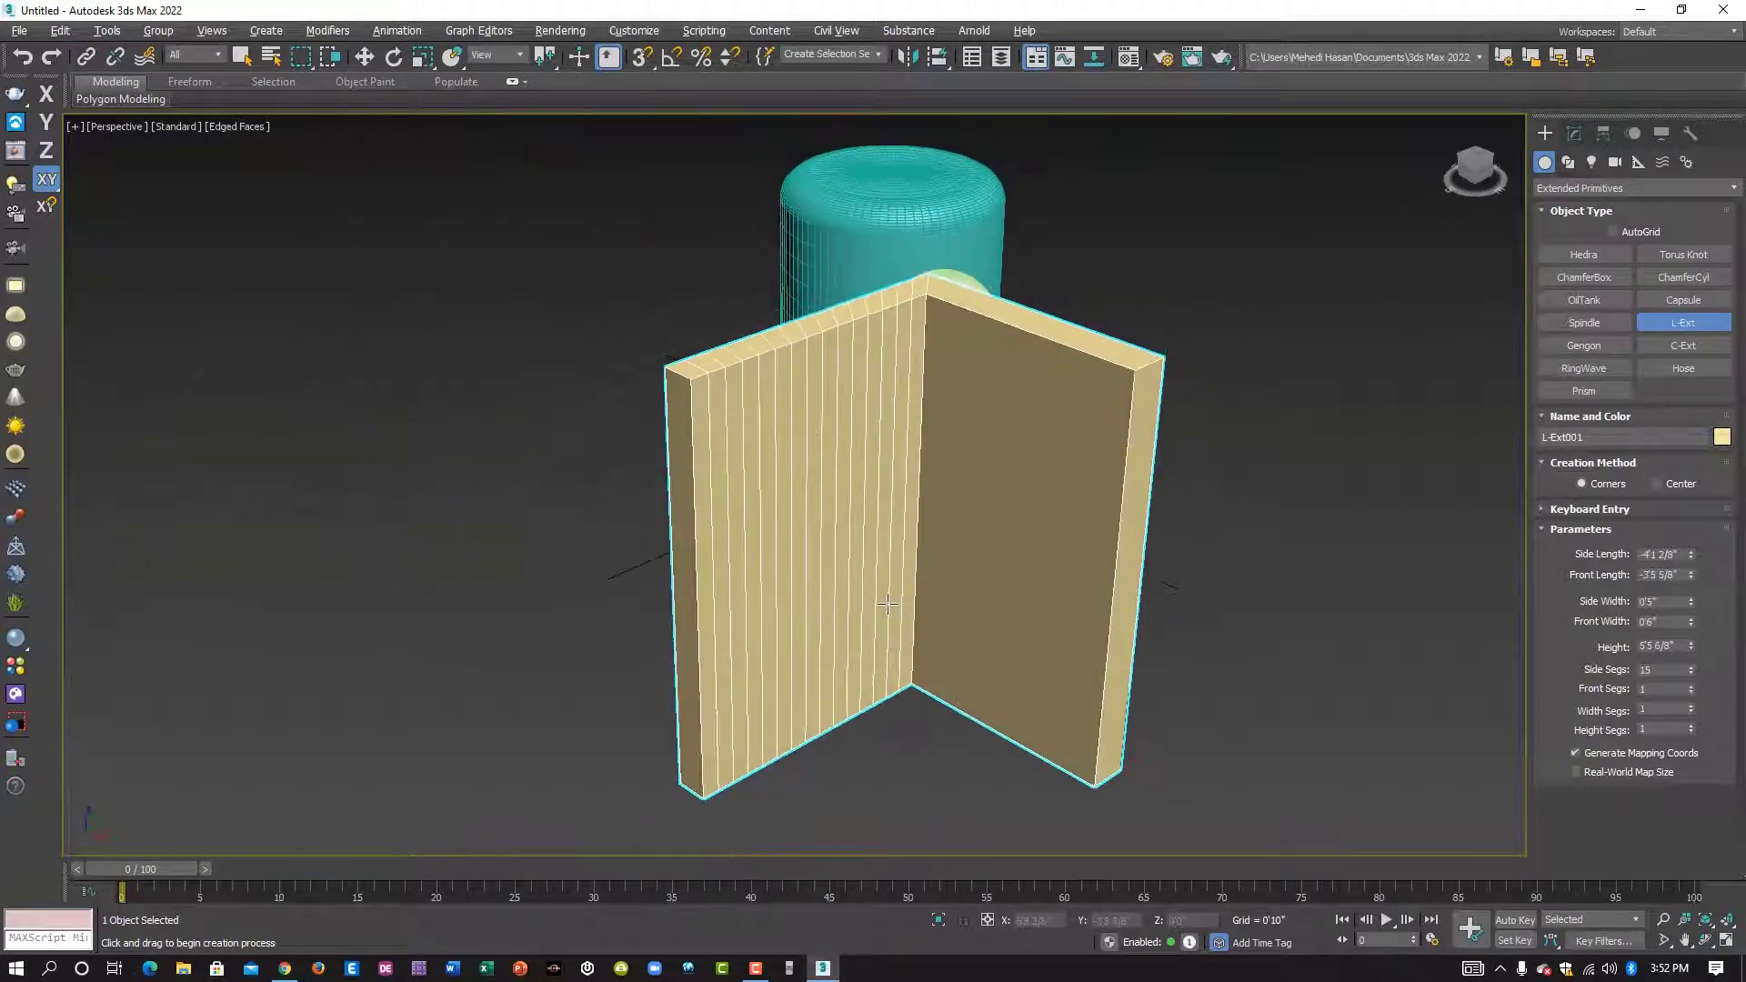
pyautogui.moveTo(1689, 675); pyautogui.dragTo(1692, 672)
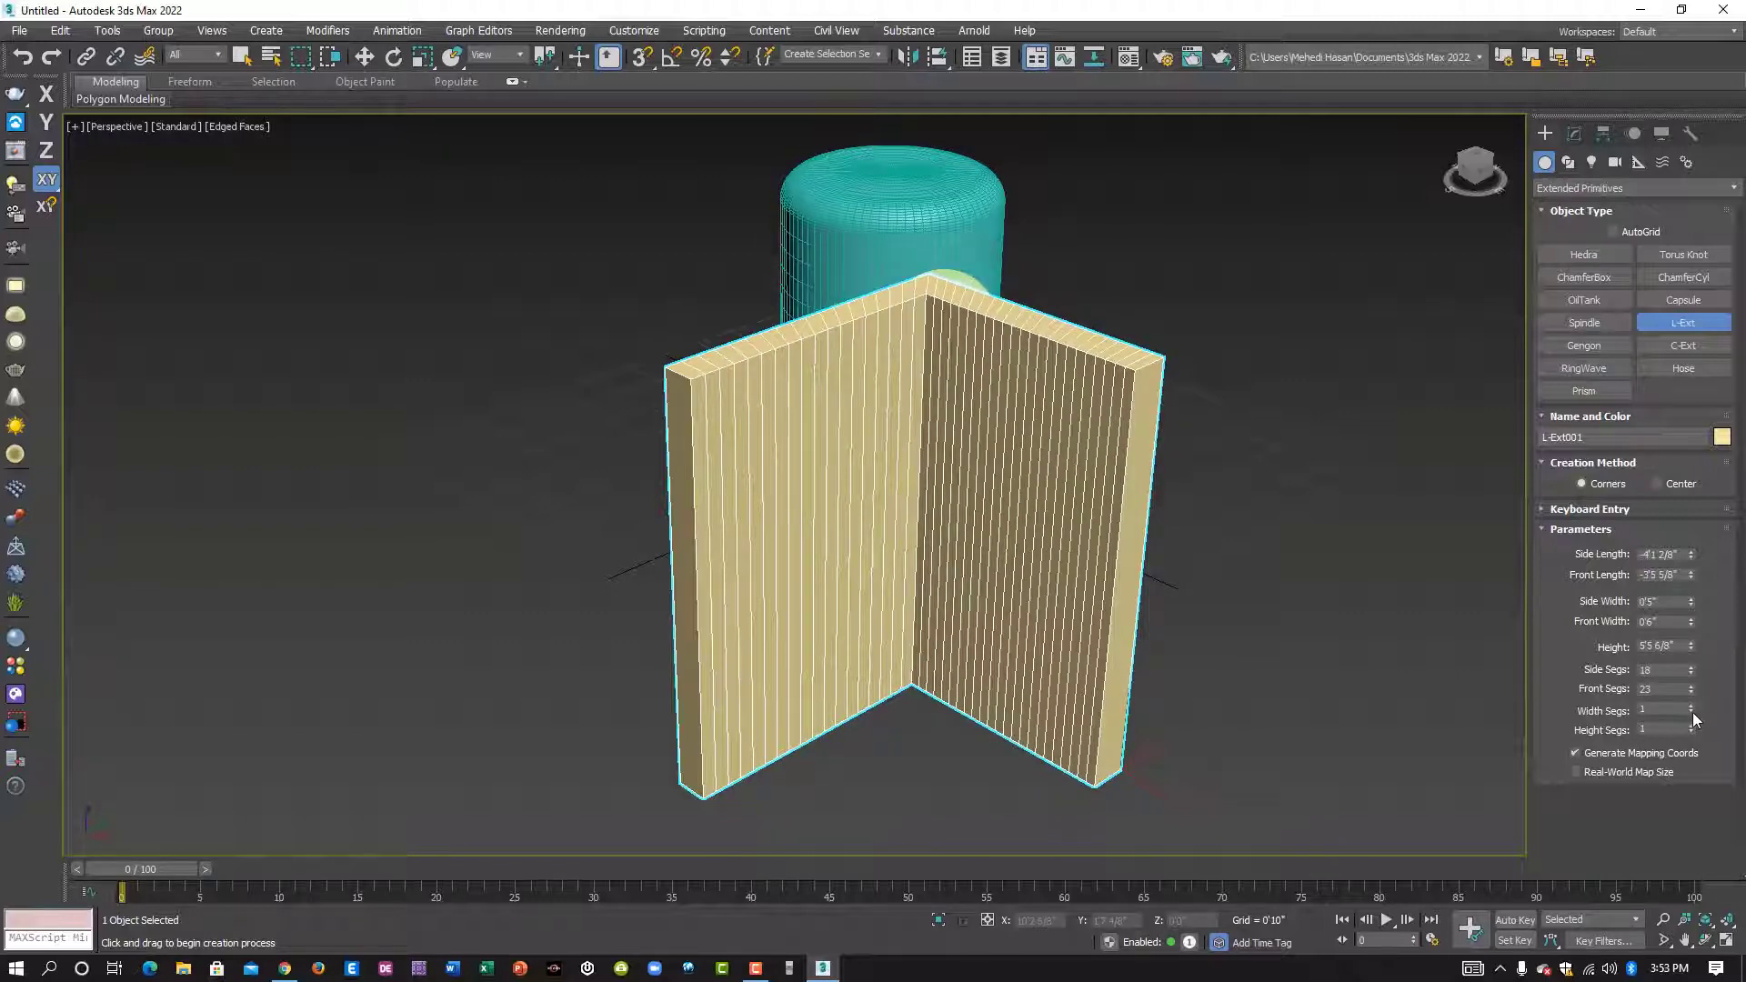
# - Set the L-Ext's width segments to 6 and its height segments to 22
pyautogui.moveTo(1692, 708); pyautogui.dragTo(1692, 709)
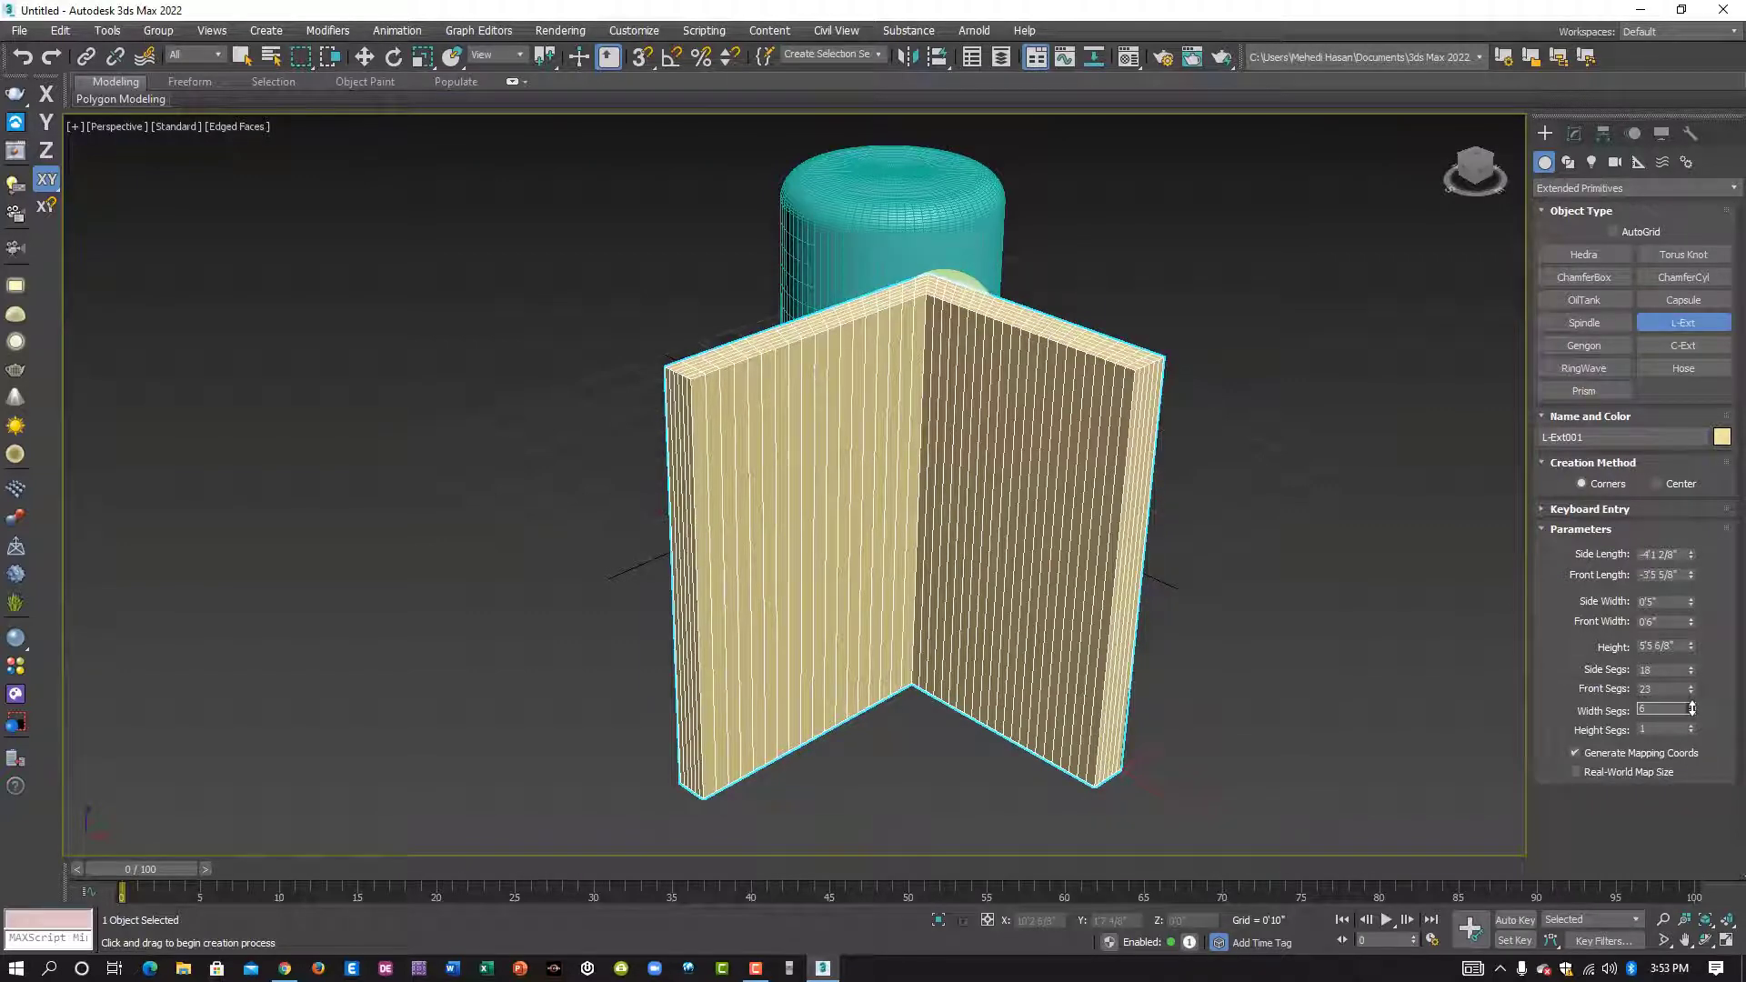
pyautogui.scroll(5, 693, 552)
pyautogui.scroll(-5, 718, 493)
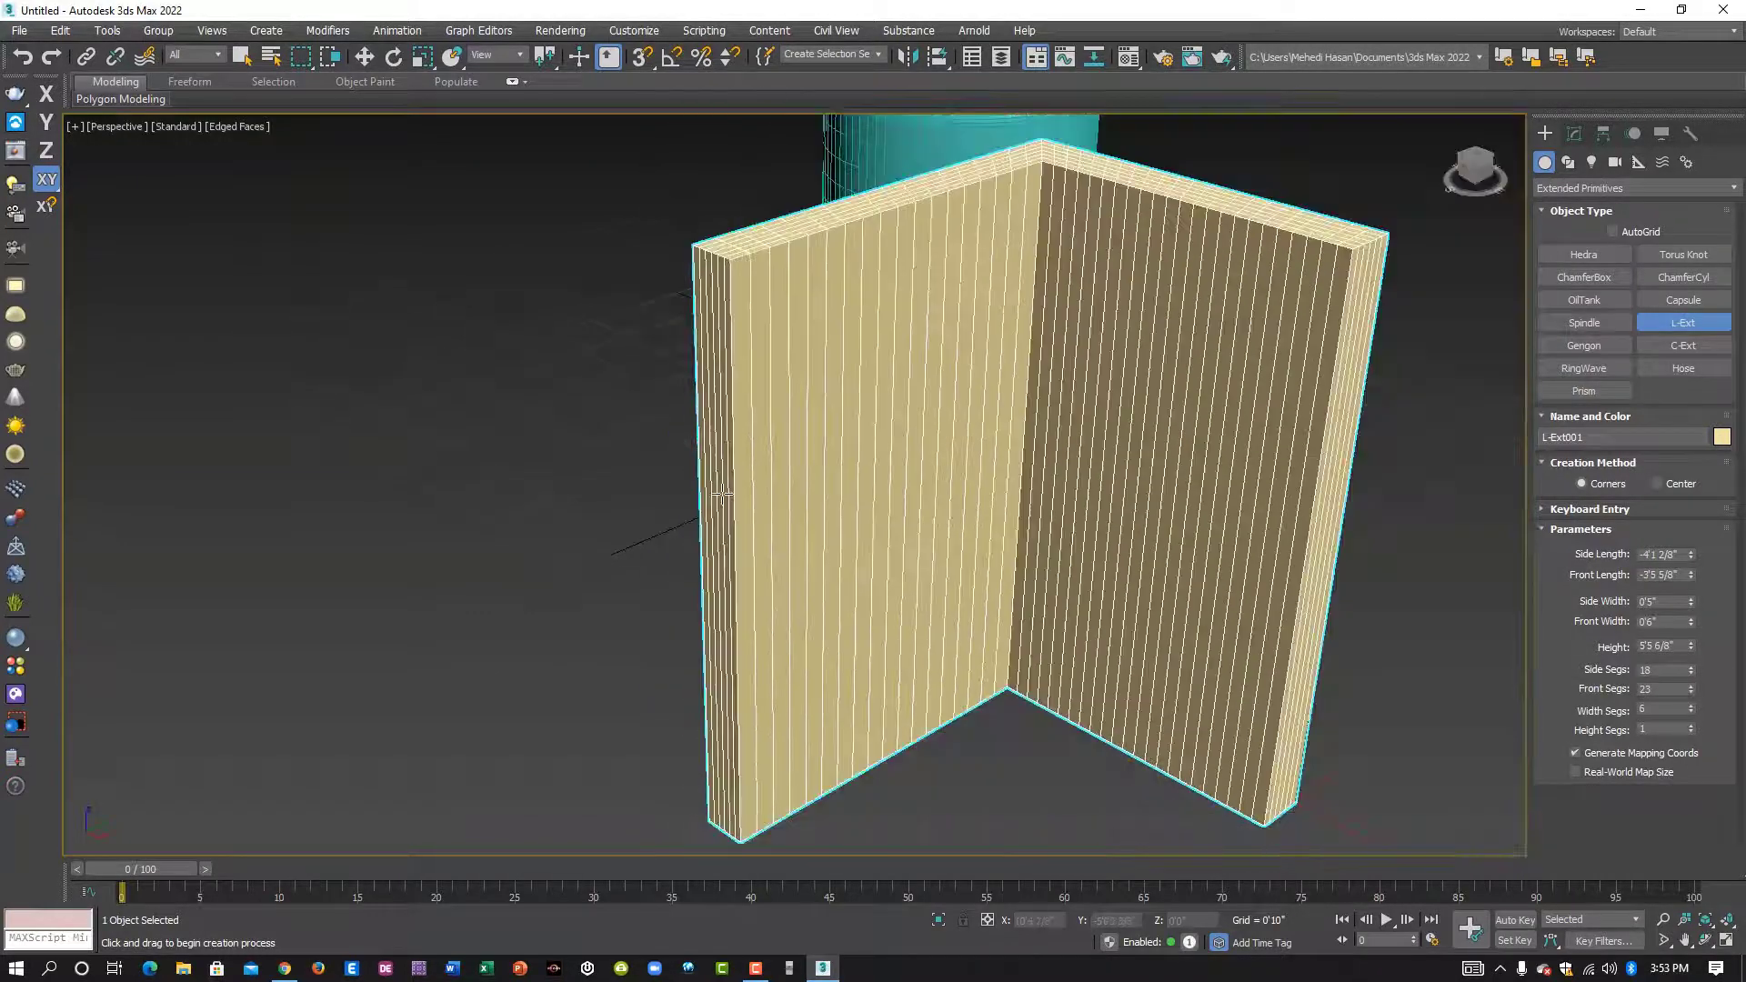
pyautogui.scroll(2, 718, 491)
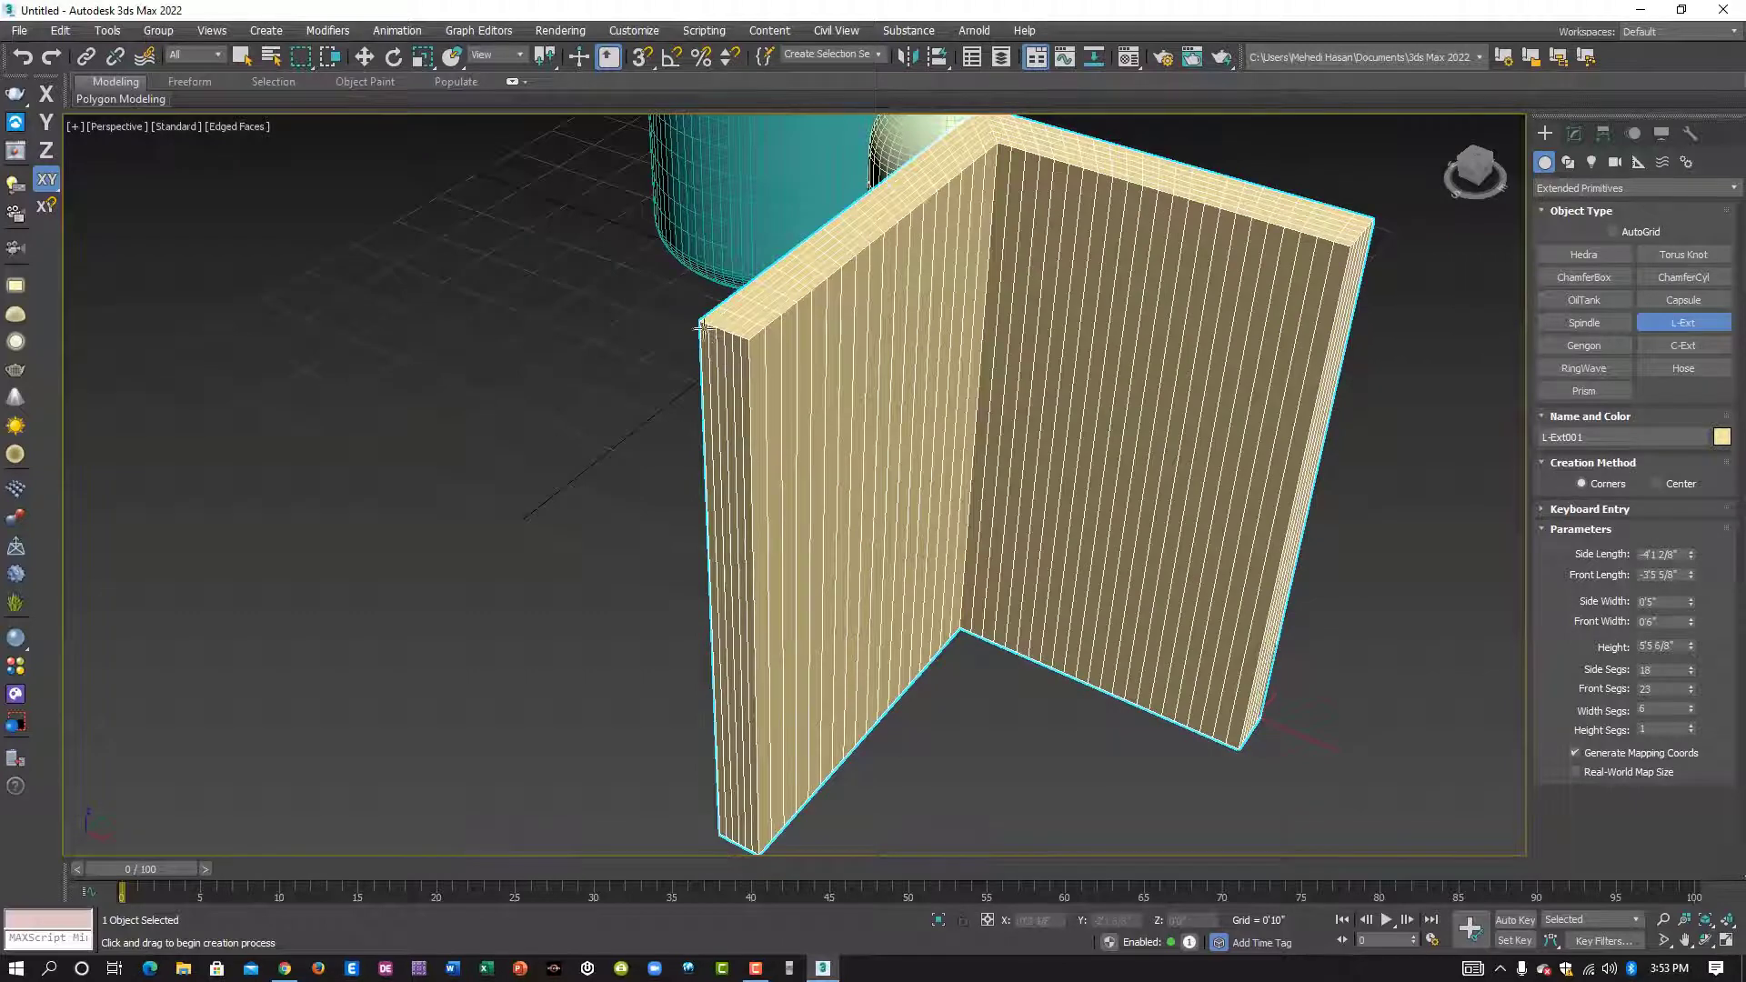
pyautogui.keyDown('alt'); pyautogui.moveTo(844, 426); pyautogui.dragTo(946, 503, button='middle'); pyautogui.keyUp('alt')
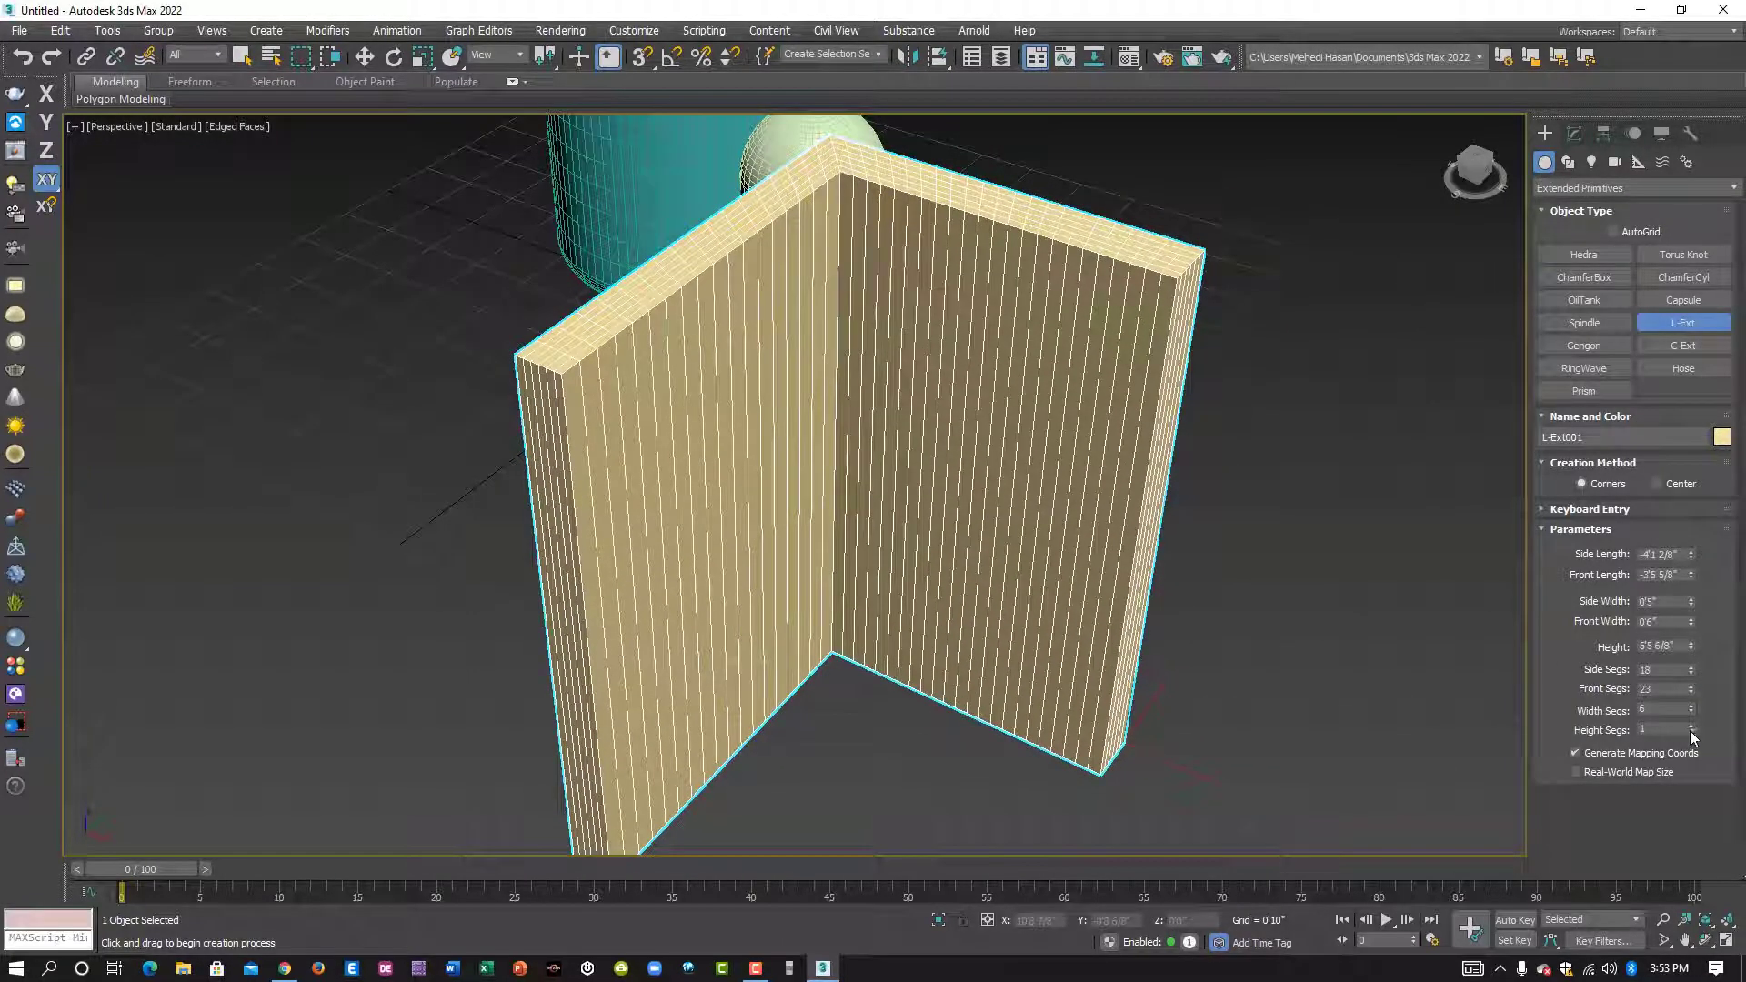
pyautogui.moveTo(1693, 729); pyautogui.dragTo(1693, 718)
pyautogui.scroll(-3, 1029, 503)
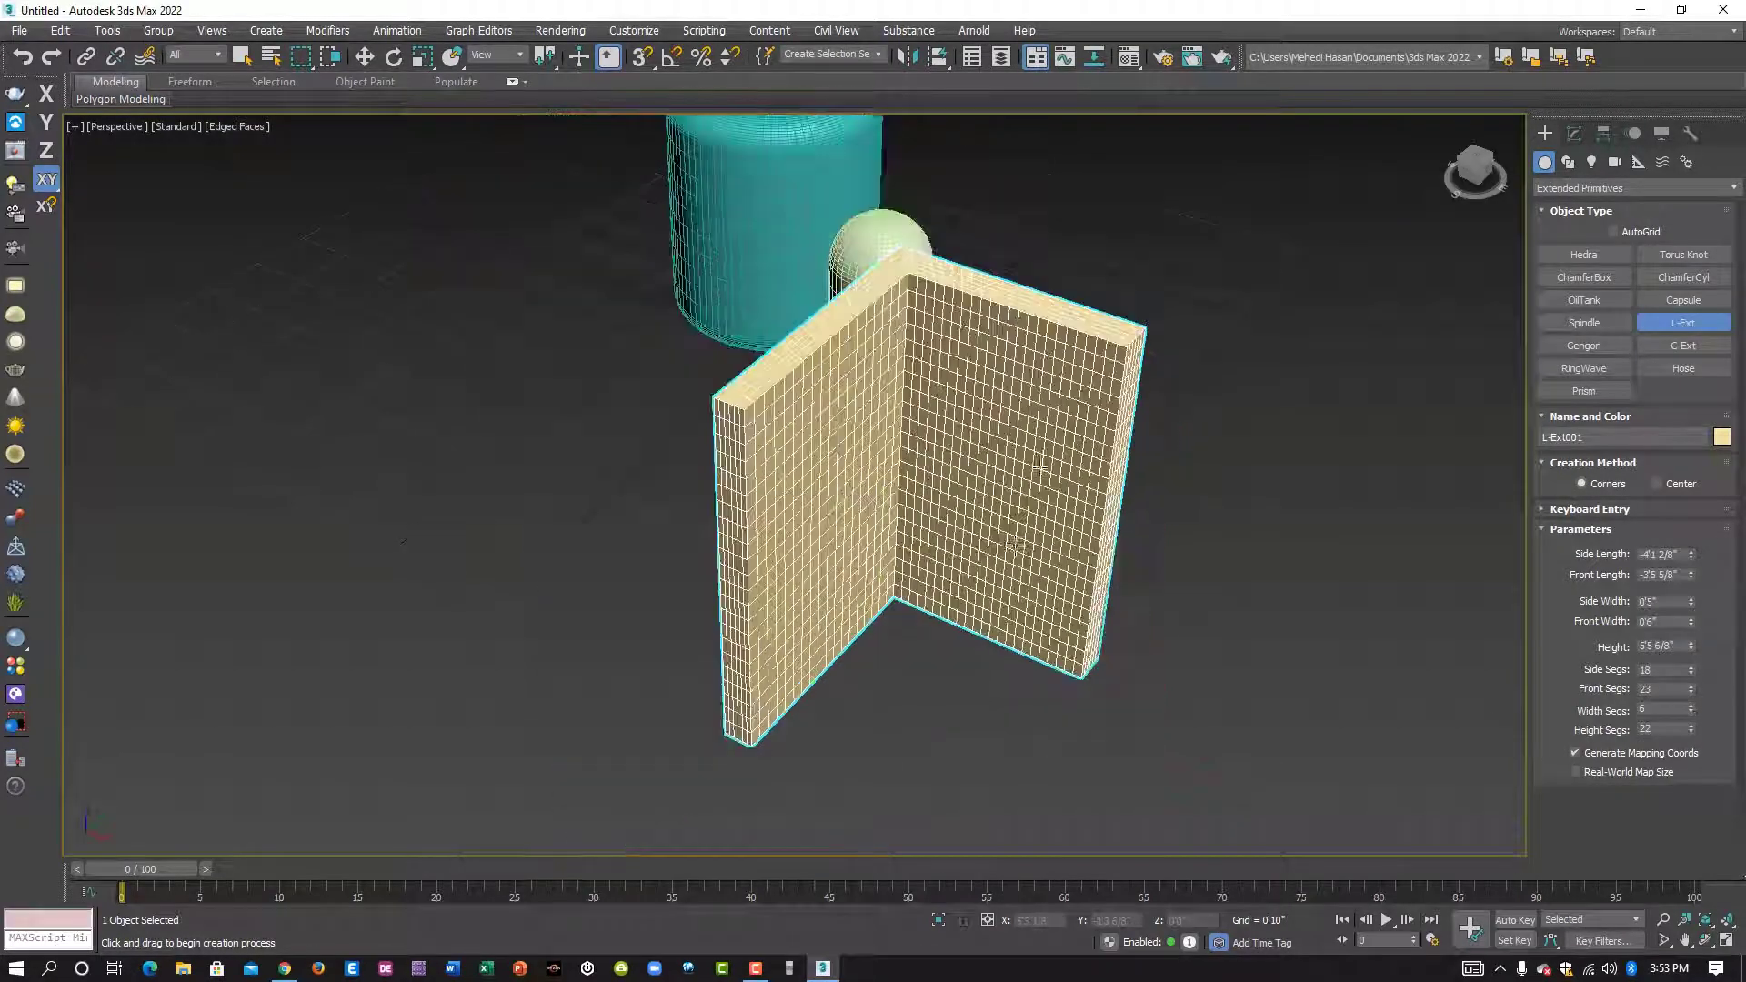
# - Create a C-Ext beside the L-Ext, about 3'4" in back and front length, 4'4" in side length, 0'6 5/8" wide and 5'2" high
pyautogui.keyDown('alt'); pyautogui.moveTo(991, 568); pyautogui.dragTo(1101, 546, button='middle'); pyautogui.keyUp('alt')
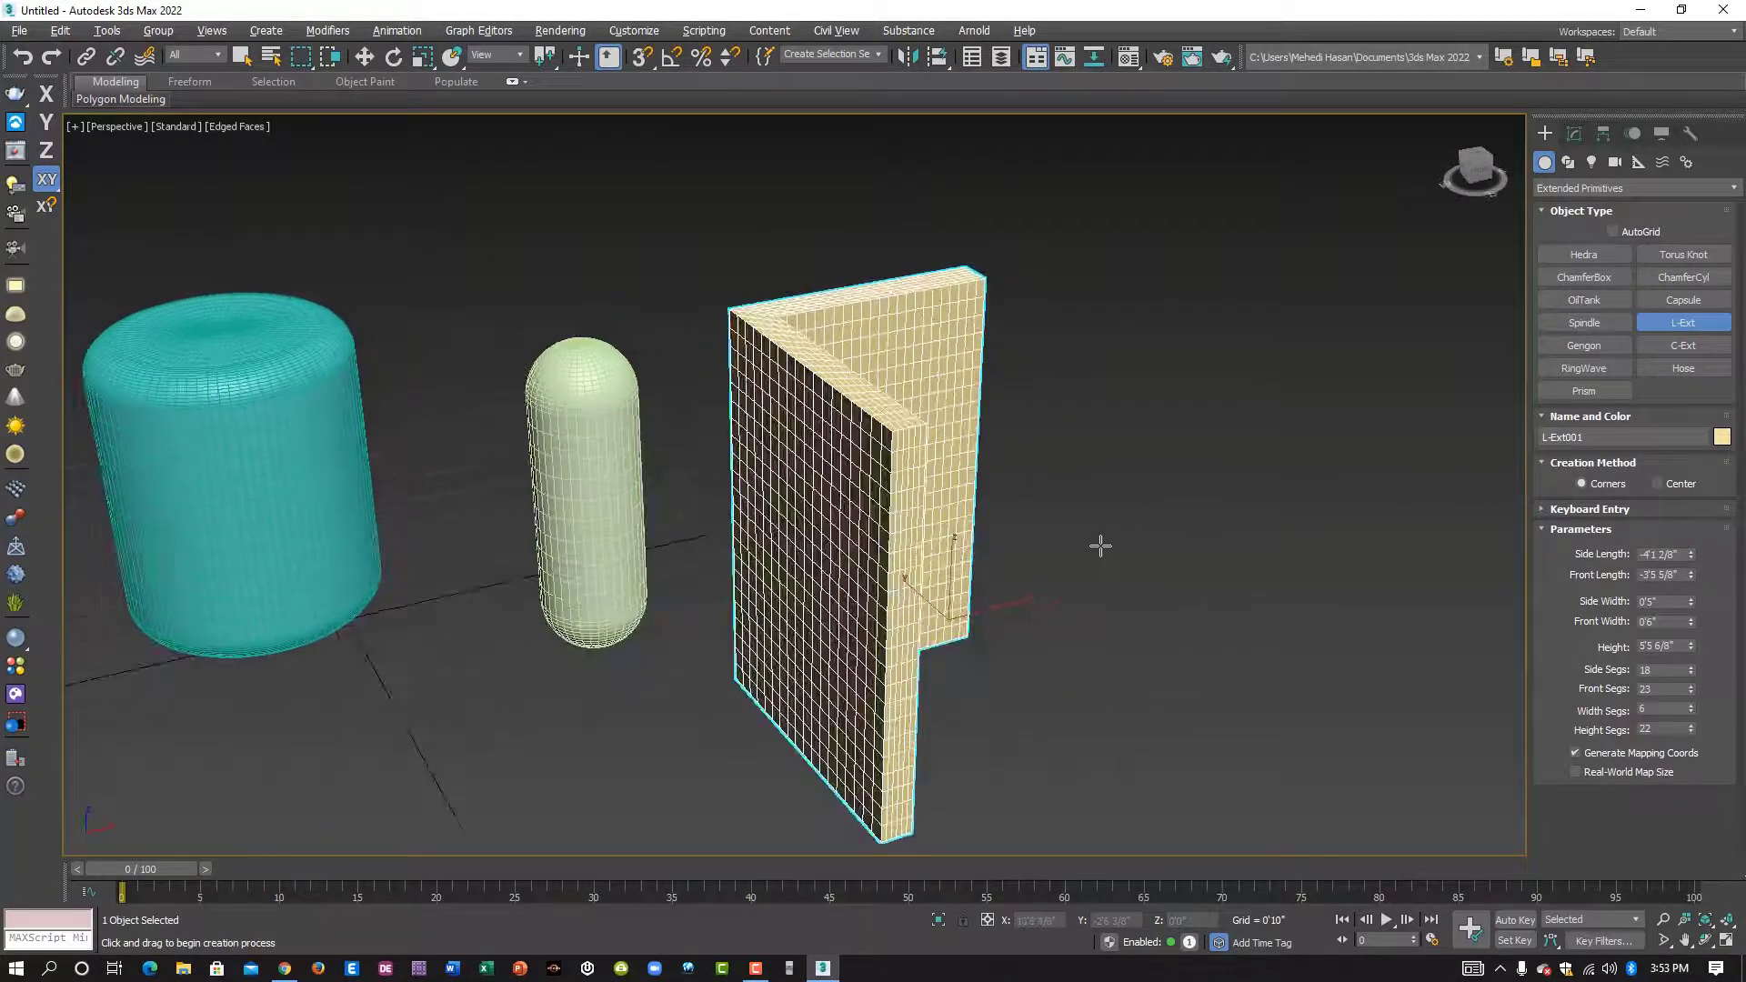
pyautogui.keyDown('alt'); pyautogui.moveTo(943, 580); pyautogui.dragTo(987, 576, button='middle'); pyautogui.keyUp('alt')
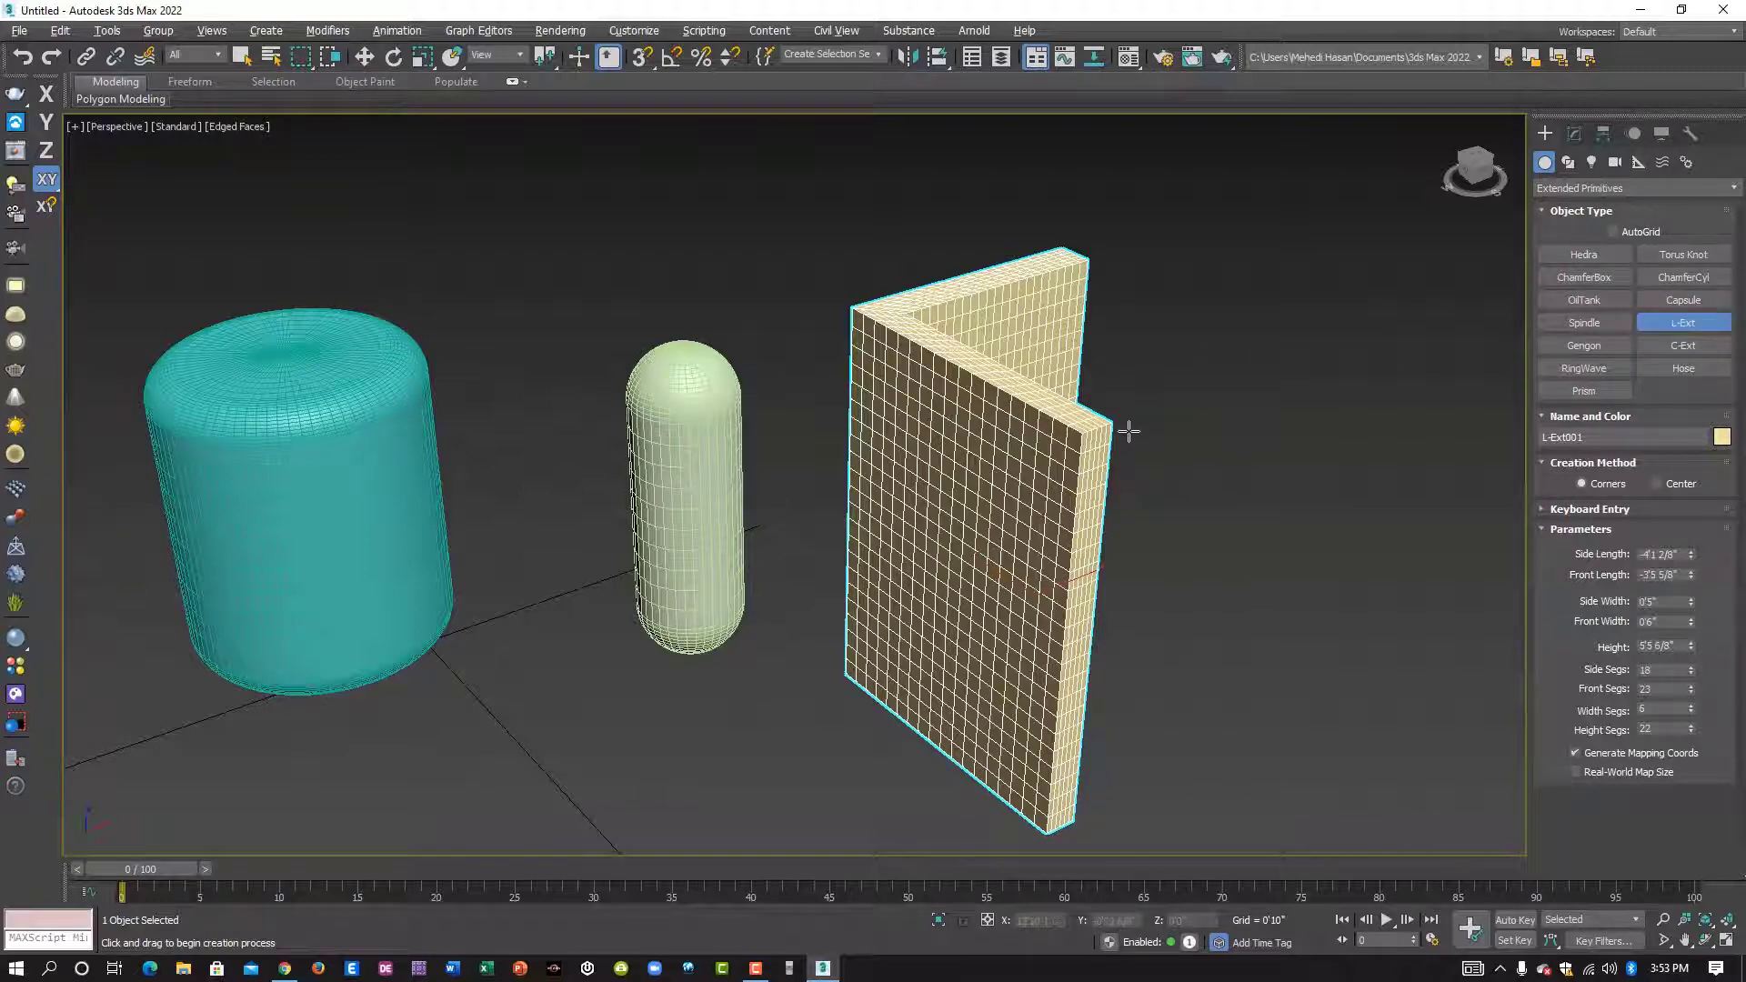
pyautogui.keyDown('alt'); pyautogui.moveTo(1128, 432); pyautogui.dragTo(1000, 428, button='middle'); pyautogui.keyUp('alt')
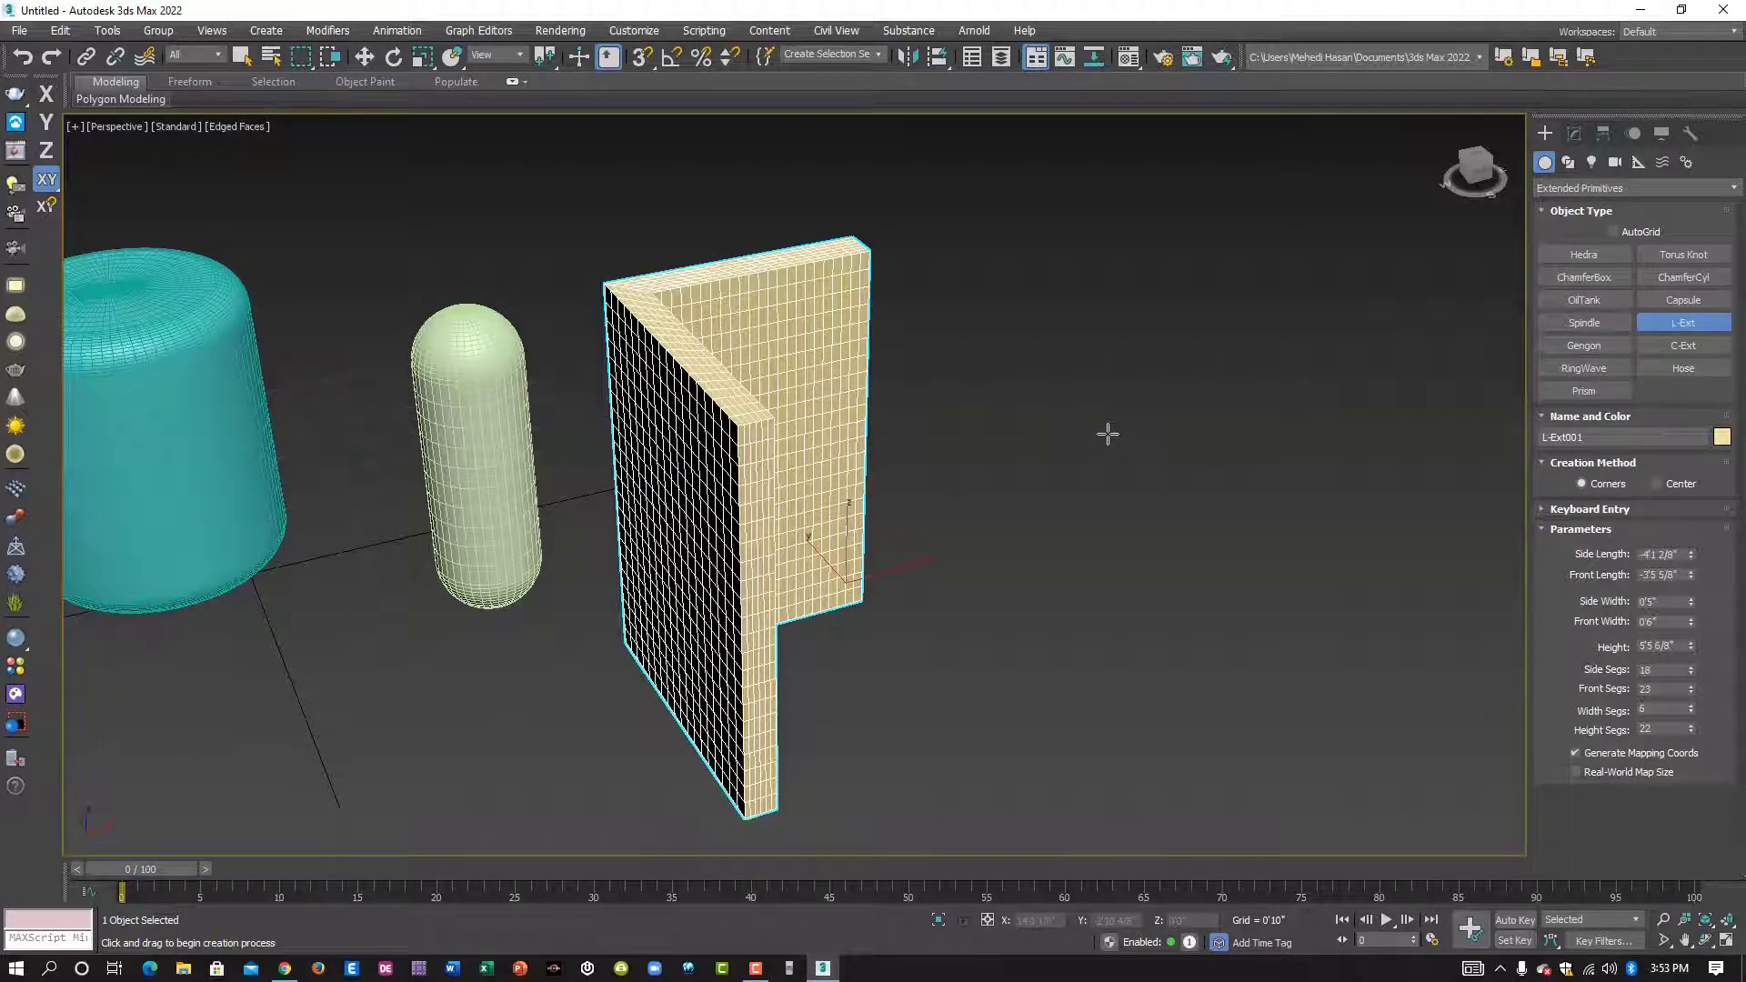
pyautogui.keyDown('alt'); pyautogui.moveTo(1036, 545); pyautogui.dragTo(895, 568, button='middle'); pyautogui.keyUp('alt')
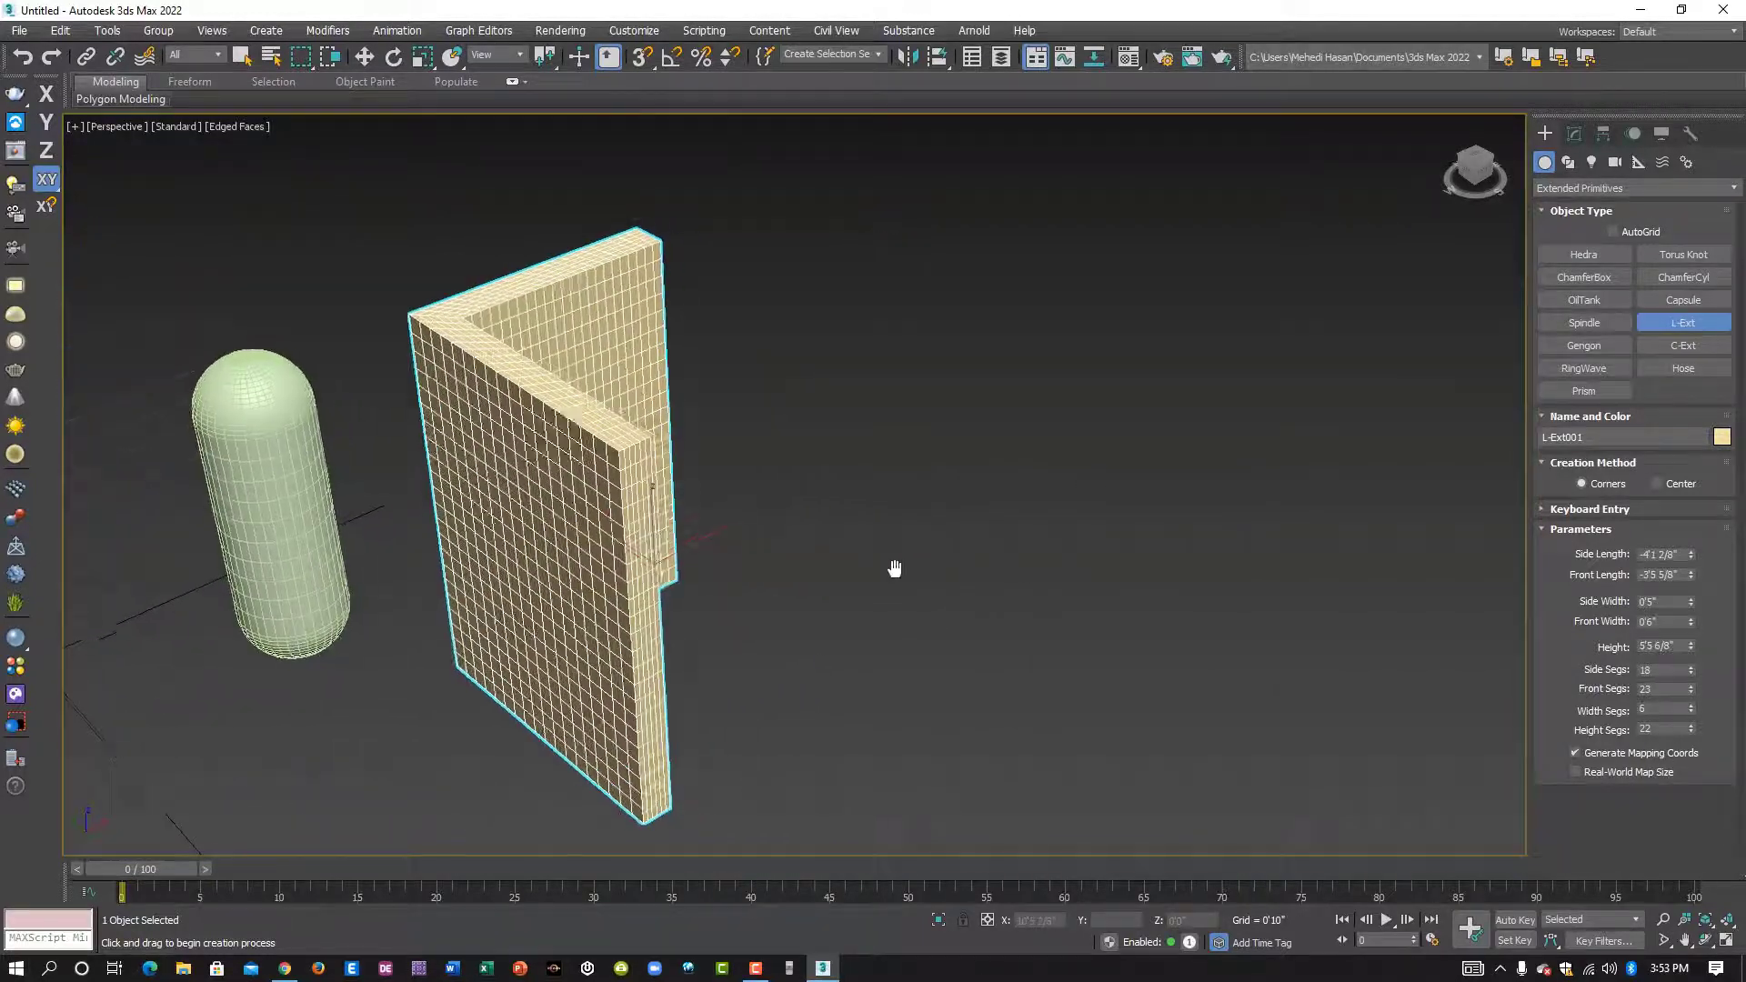
pyautogui.click(1684, 346)
pyautogui.moveTo(1067, 491); pyautogui.dragTo(973, 499, button='middle')
pyautogui.moveTo(973, 499); pyautogui.dragTo(1046, 734)
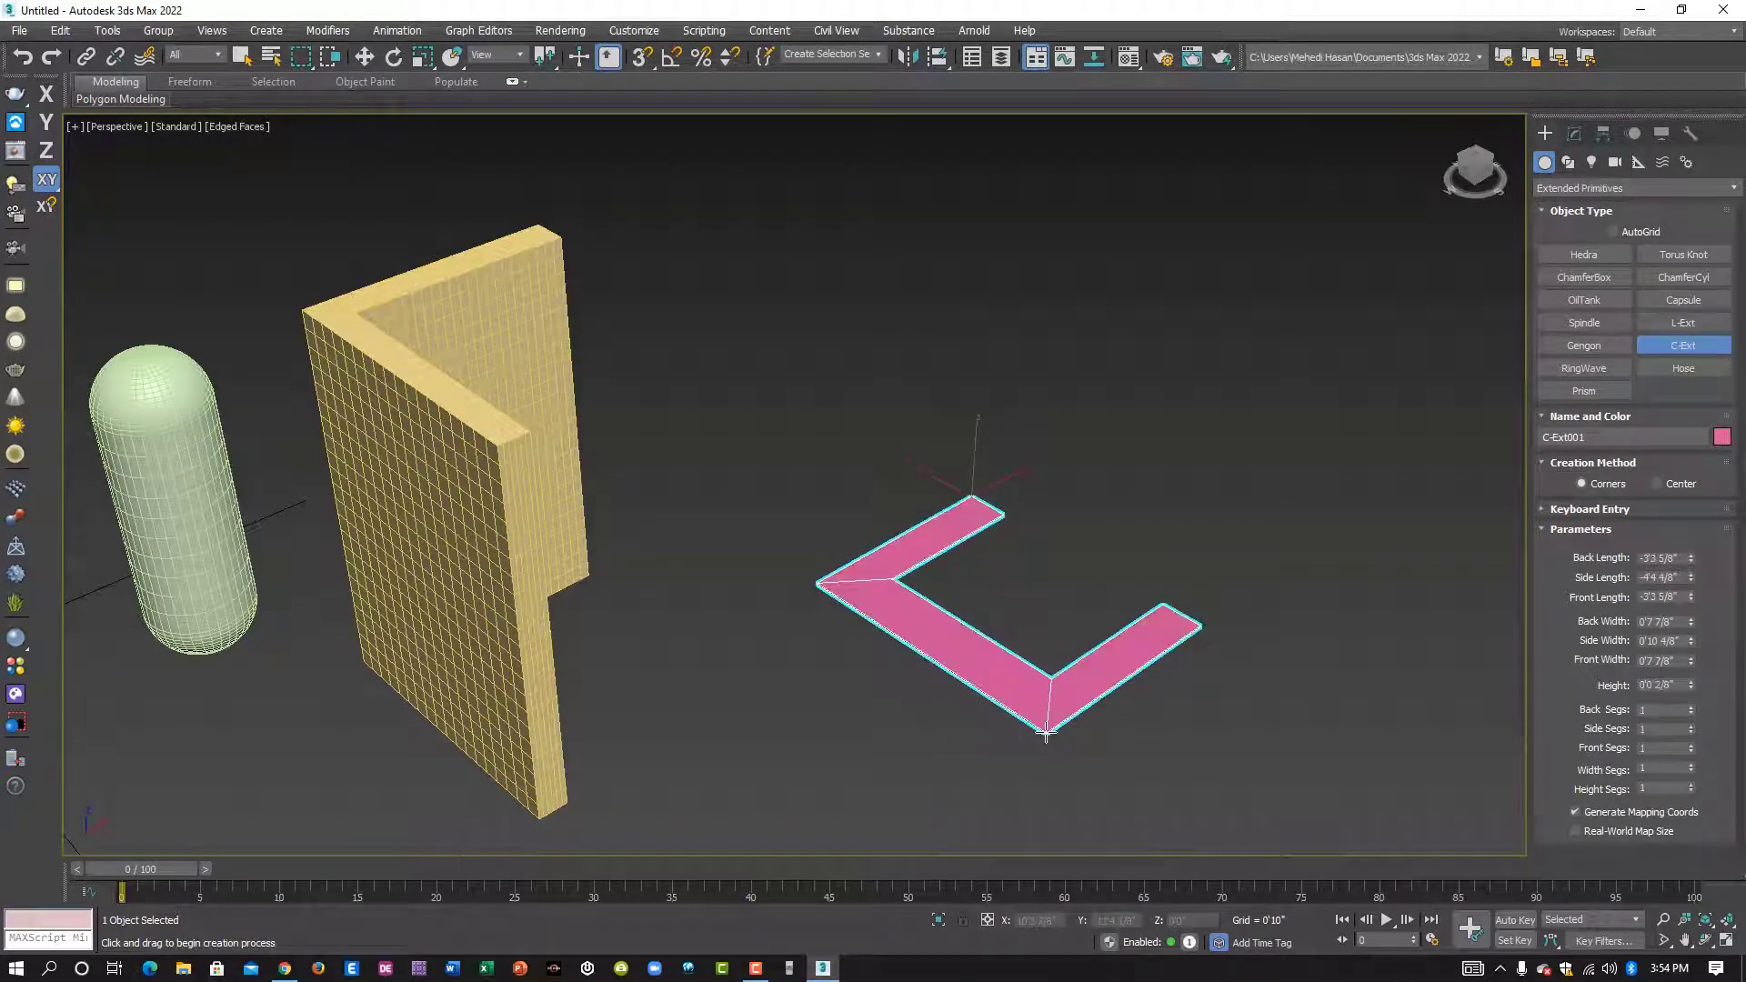
pyautogui.moveTo(971, 437); pyautogui.dragTo(784, 495, button='middle')
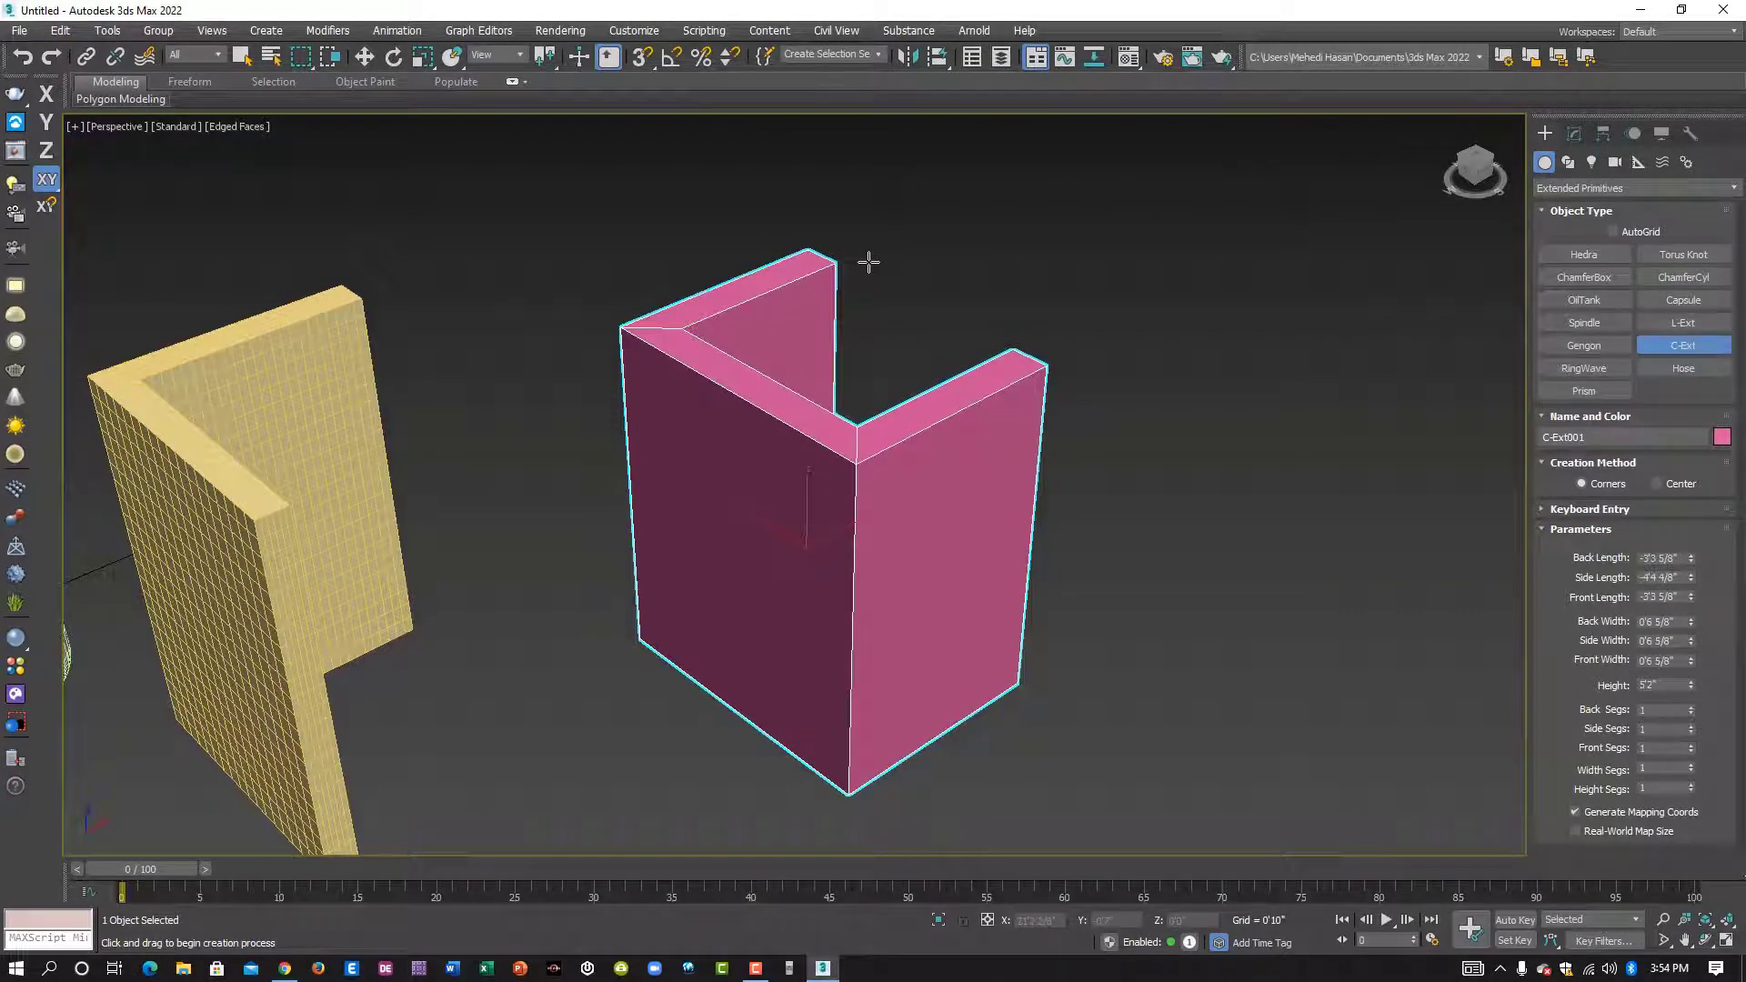
# - Set the C-Ext's back length to -3'7 2/8", side length to -5'8 3/8" and front length to -3'3 2/8"
pyautogui.keyDown('alt'); pyautogui.moveTo(1038, 499); pyautogui.dragTo(905, 482, button='middle'); pyautogui.keyUp('alt')
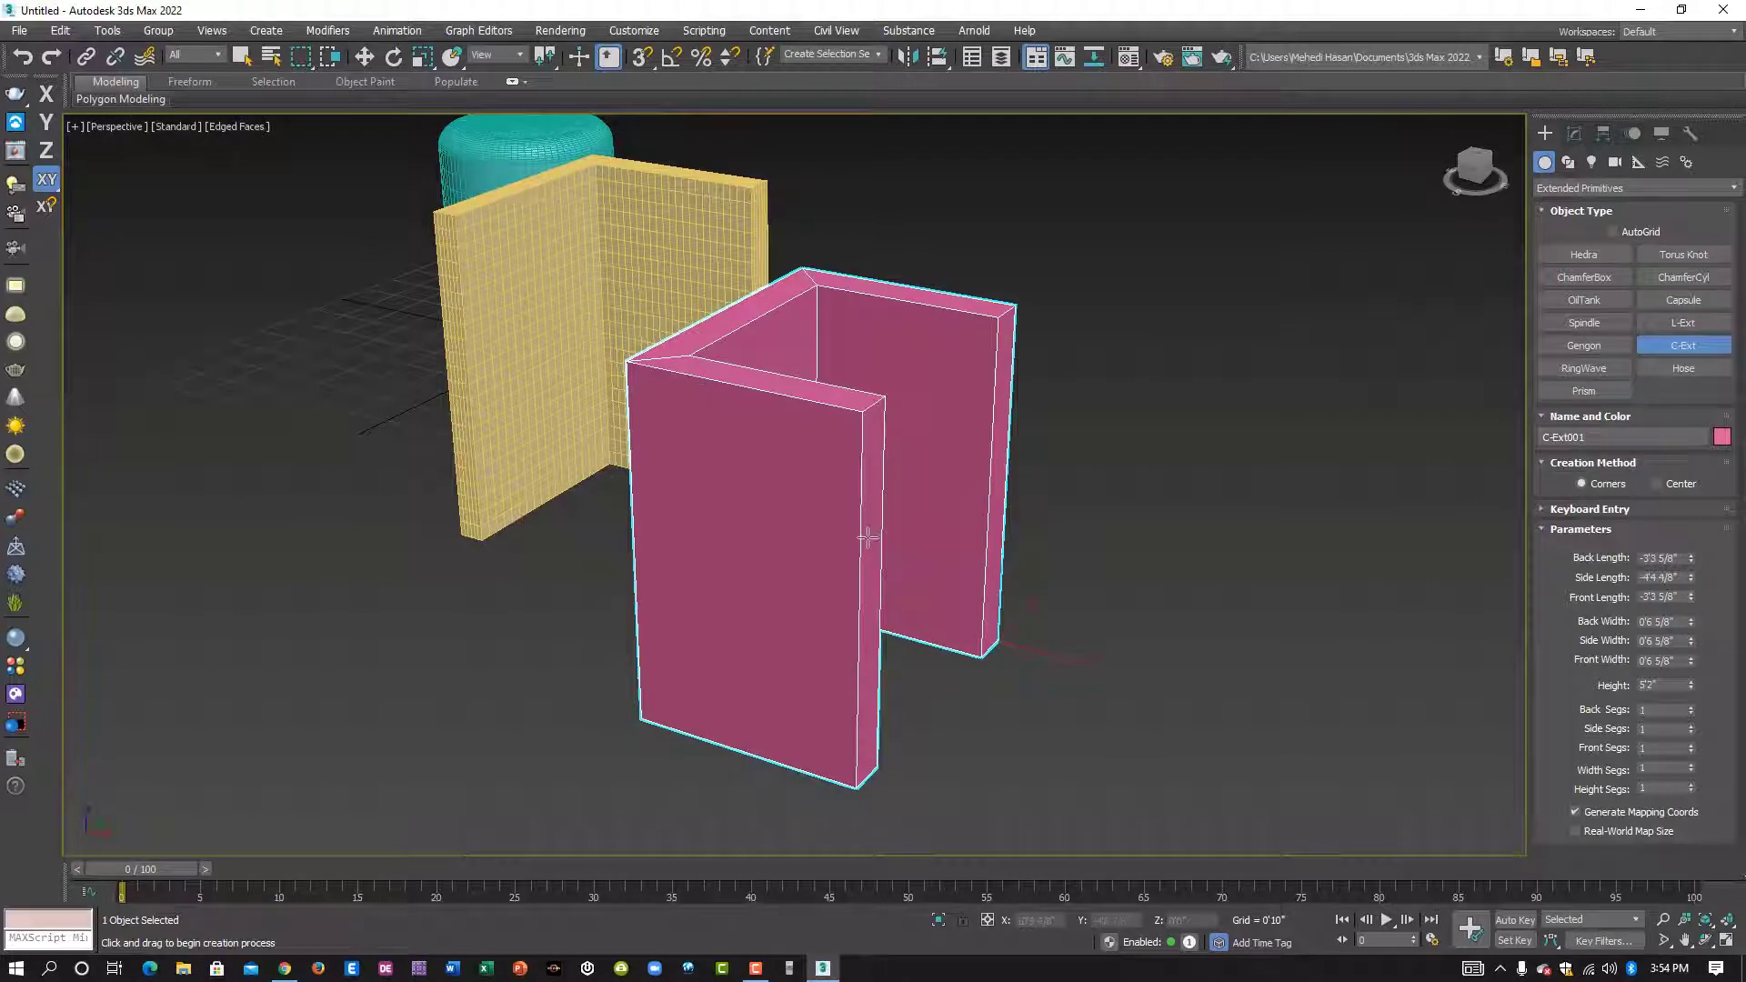
pyautogui.keyDown('alt'); pyautogui.moveTo(911, 563); pyautogui.dragTo(1139, 534, button='middle'); pyautogui.keyUp('alt')
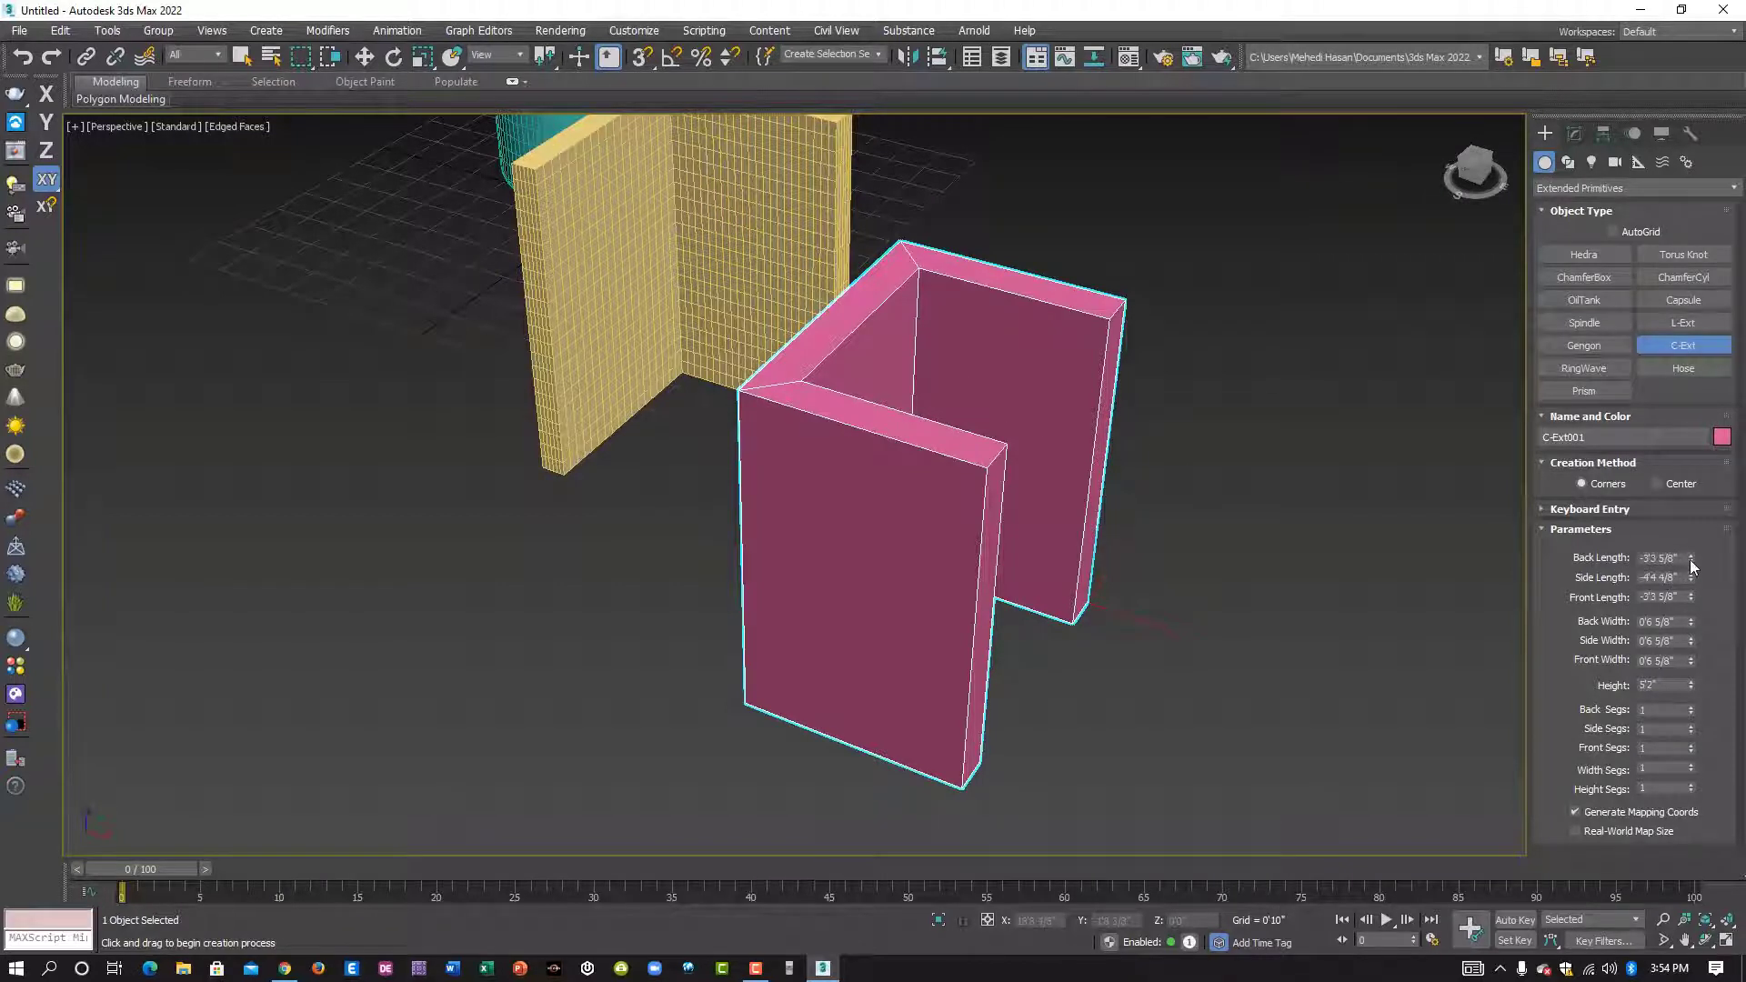
pyautogui.moveTo(1691, 565); pyautogui.dragTo(32, 596)
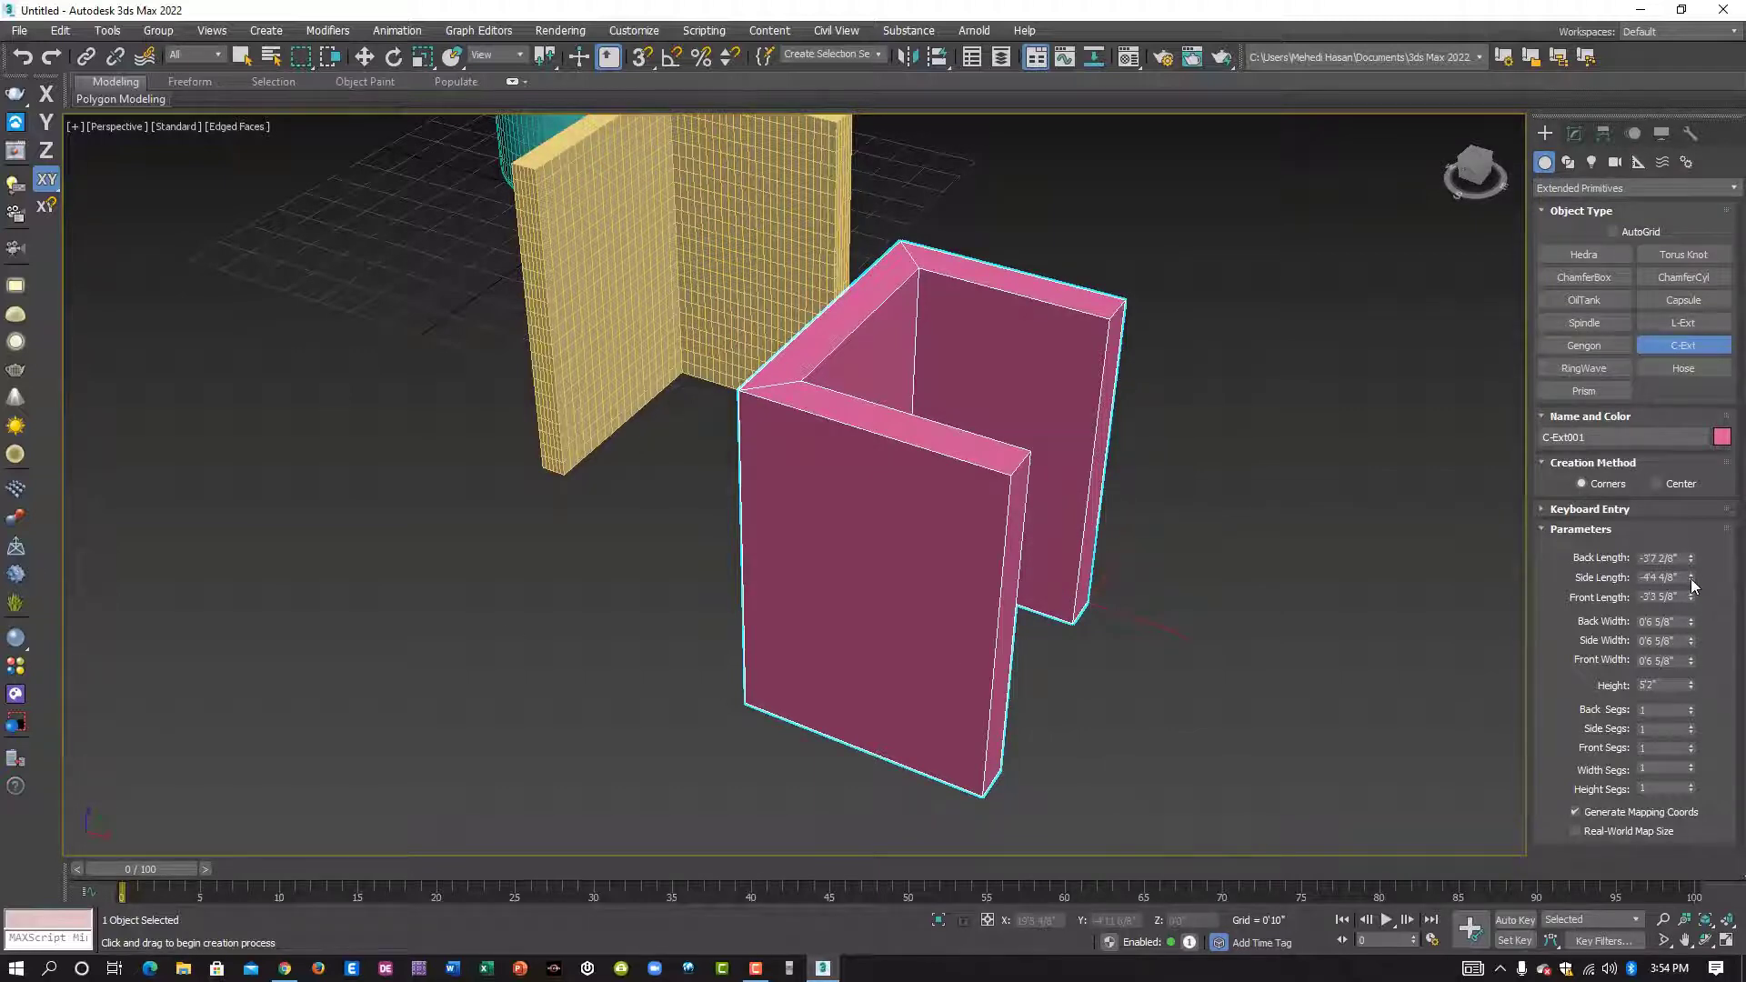
pyautogui.moveTo(1693, 587)
pyautogui.mouseDown()
pyautogui.moveTo(1689, 550)
pyautogui.moveTo(1690, 602)
pyautogui.mouseUp()
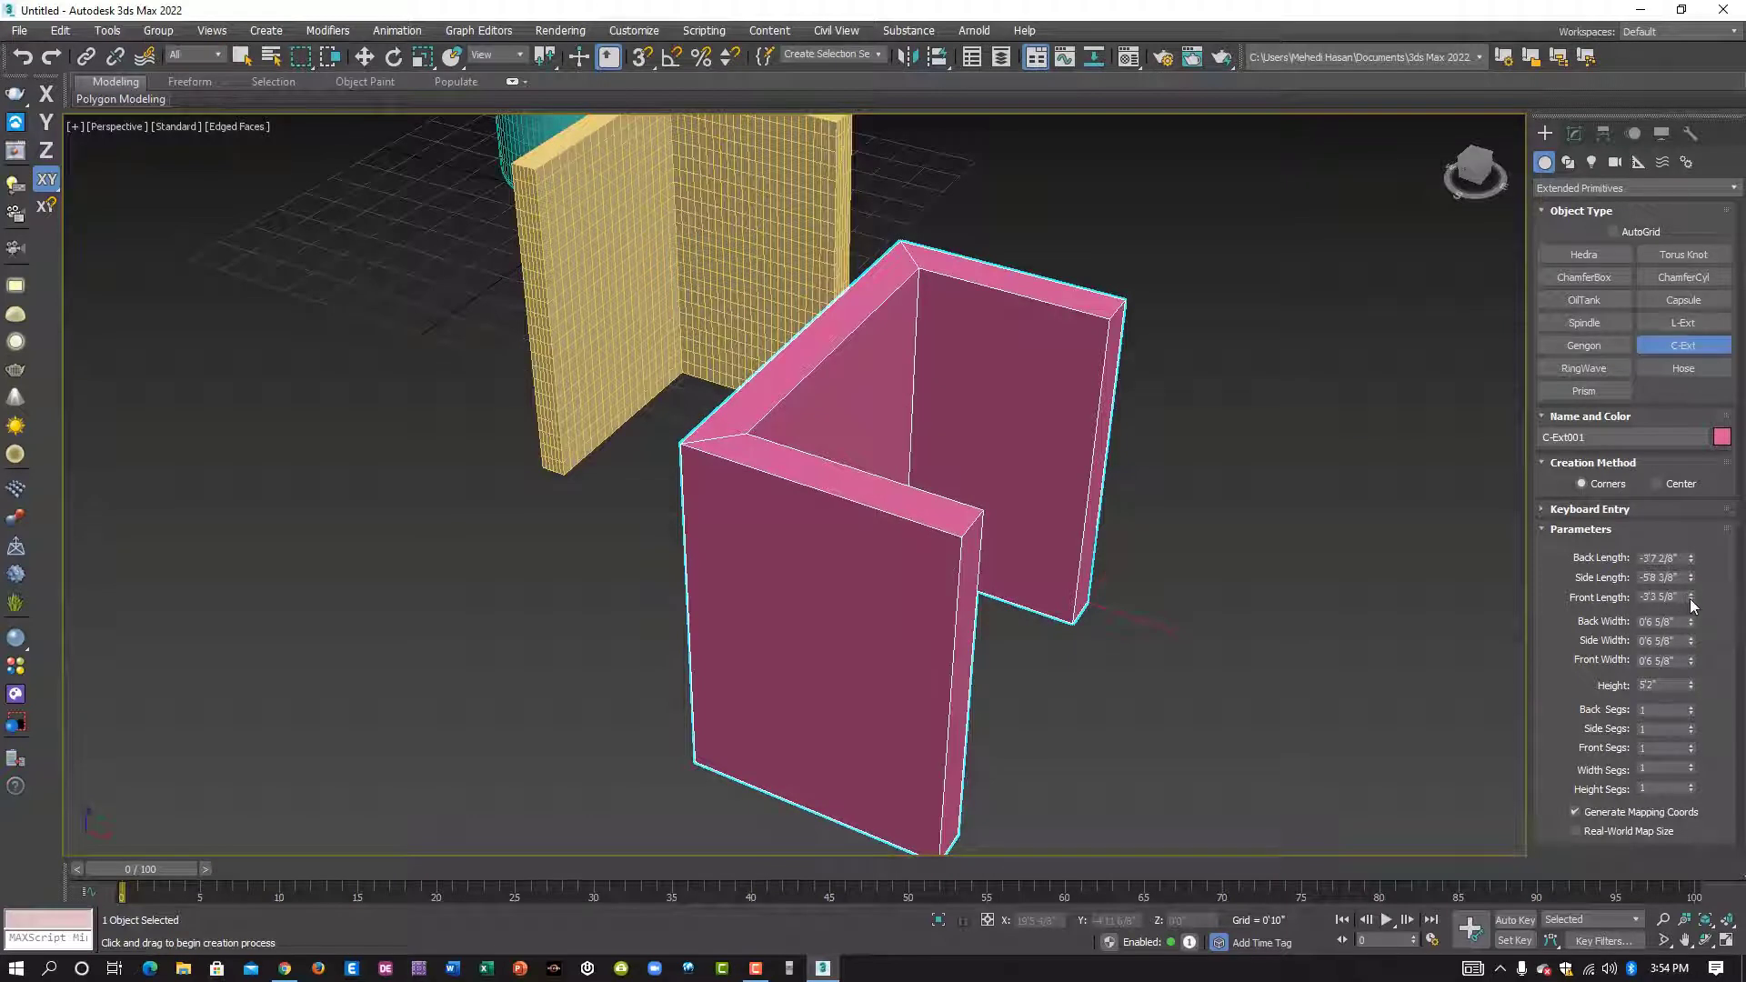
pyautogui.moveTo(1693, 605)
pyautogui.mouseDown()
pyautogui.moveTo(1690, 621)
pyautogui.moveTo(1689, 545)
pyautogui.moveTo(1717, 597)
pyautogui.mouseUp()
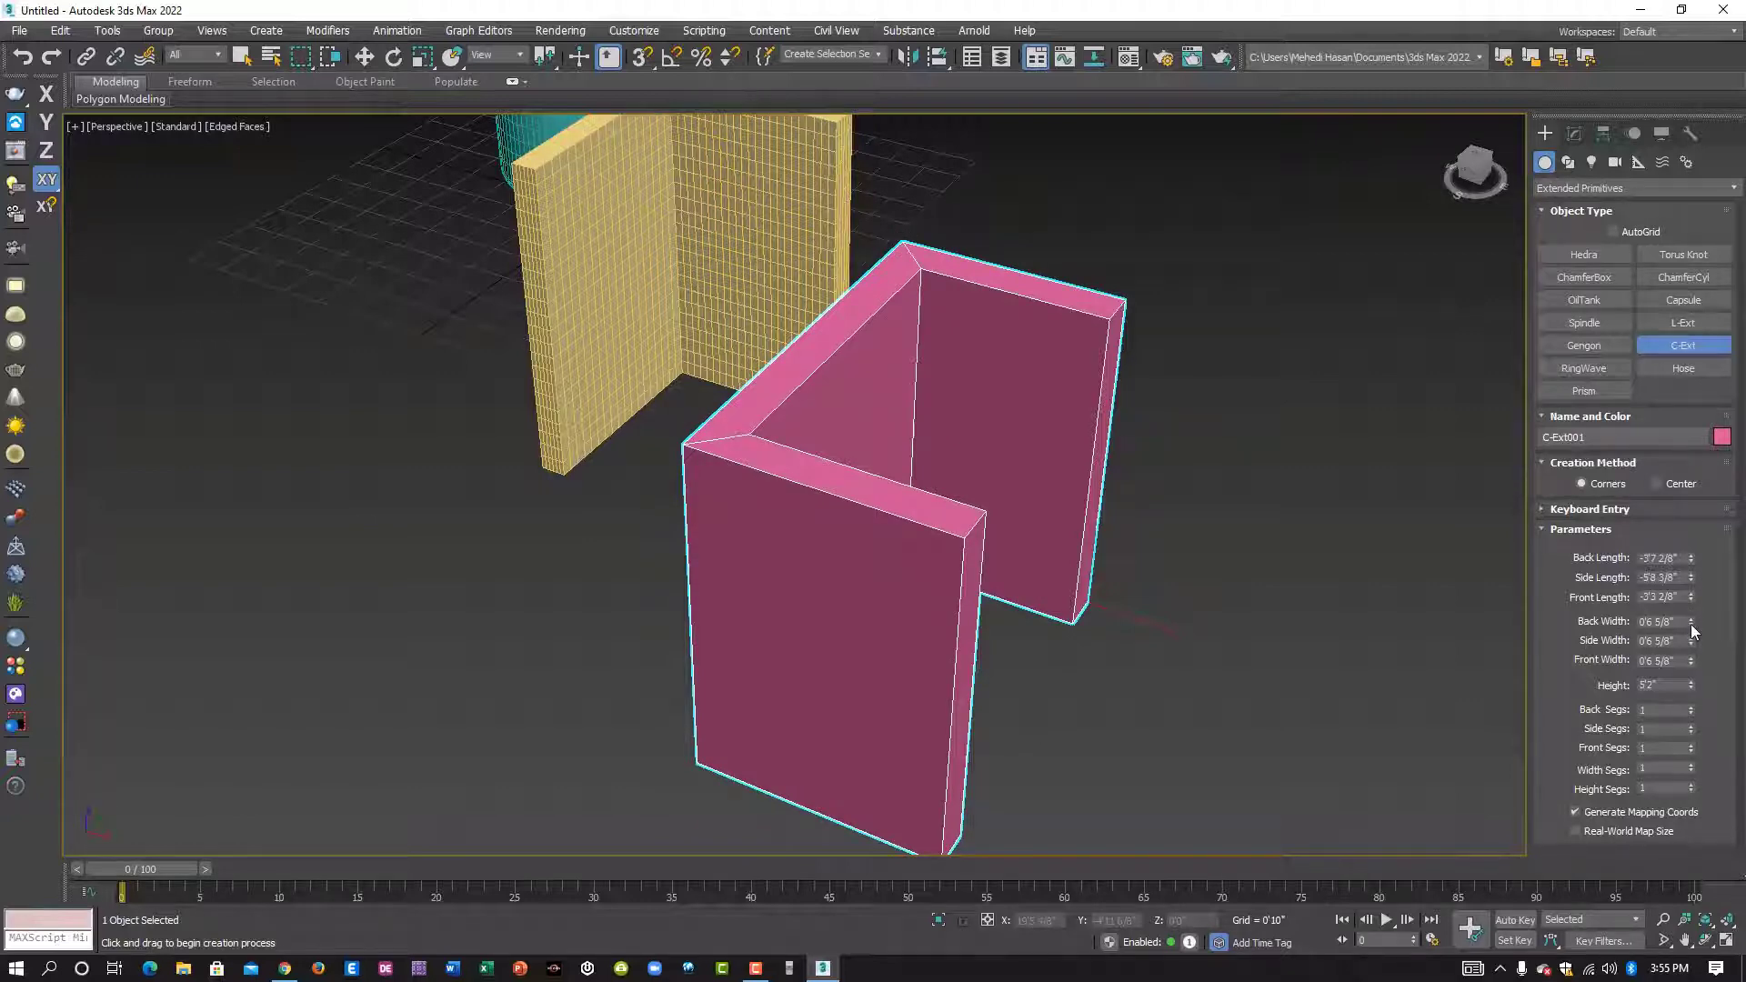
# - Set the C-Ext's back width to 0'7 3/8", side width to 0'8 4/8", front width to 0'9 7/8" and height to 6'0"
pyautogui.moveTo(1689, 624); pyautogui.dragTo(1728, 620)
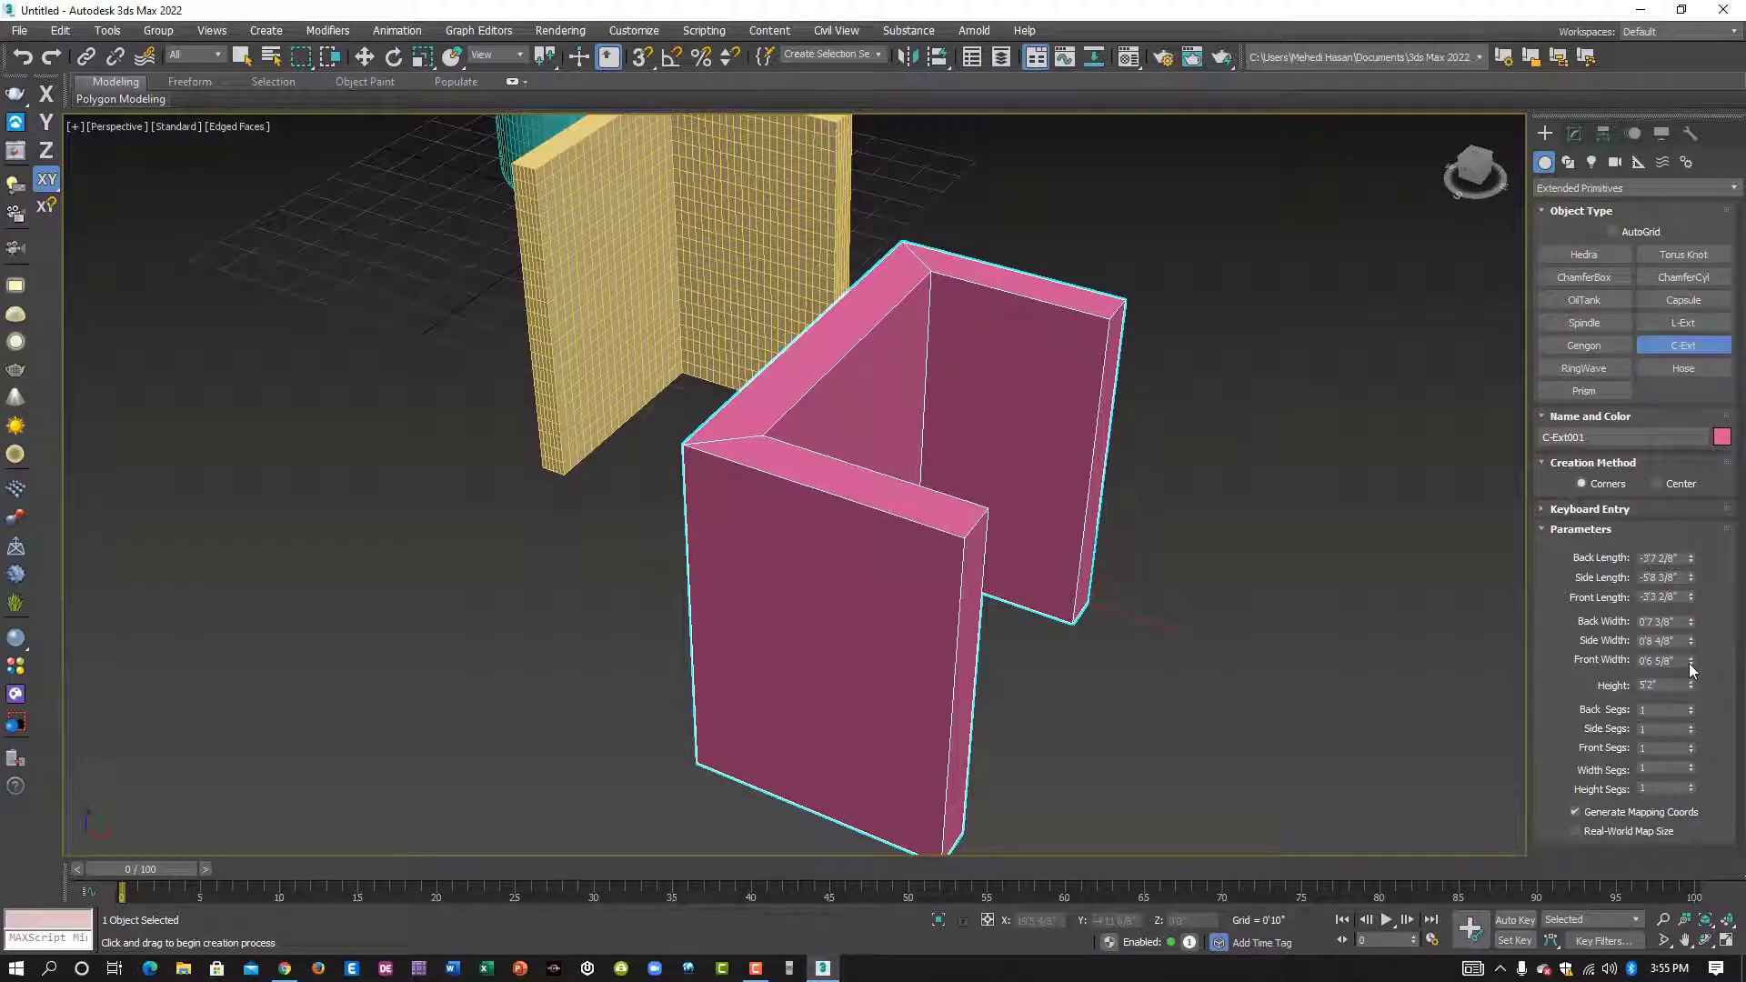
pyautogui.moveTo(1691, 663); pyautogui.dragTo(1699, 628)
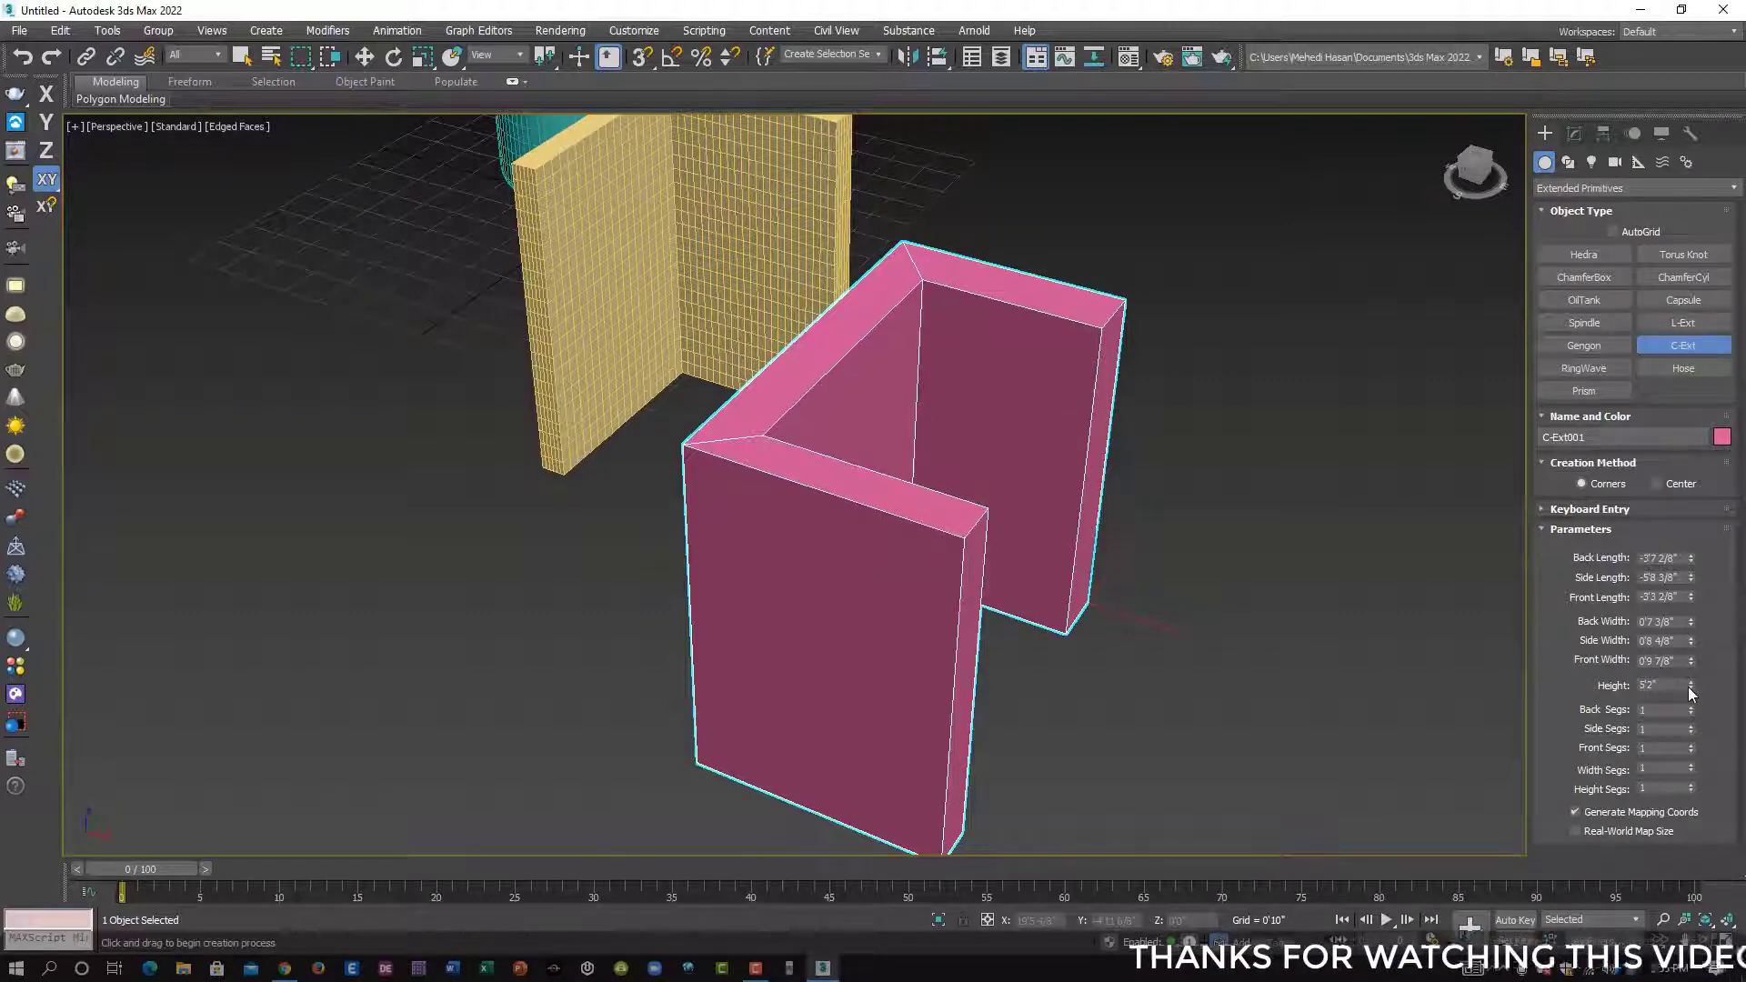
pyautogui.moveTo(1688, 685)
pyautogui.mouseDown()
pyautogui.moveTo(1688, 627)
pyautogui.moveTo(1688, 709)
pyautogui.moveTo(1689, 597)
pyautogui.moveTo(1689, 718)
pyautogui.moveTo(1687, 670)
pyautogui.mouseUp()
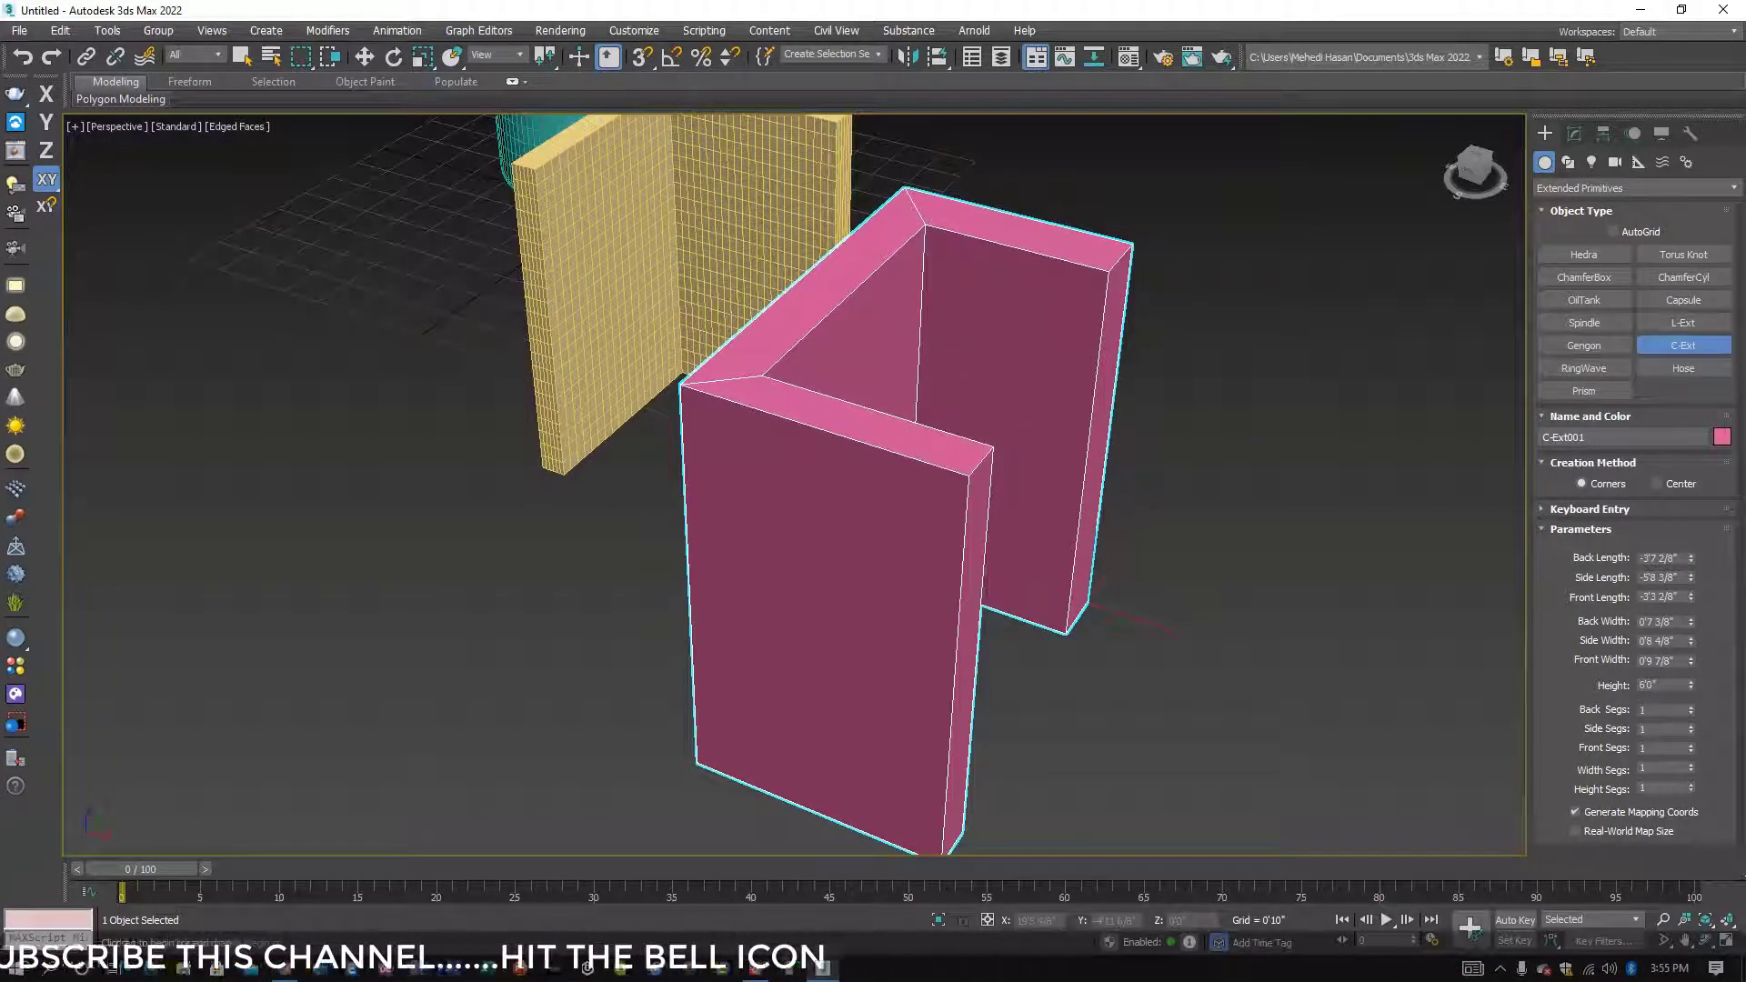
# - Set the C-Ext's back segments to 38
pyautogui.moveTo(1688, 712)
pyautogui.mouseDown()
pyautogui.moveTo(1685, 678)
pyautogui.moveTo(1686, 693)
pyautogui.mouseUp()
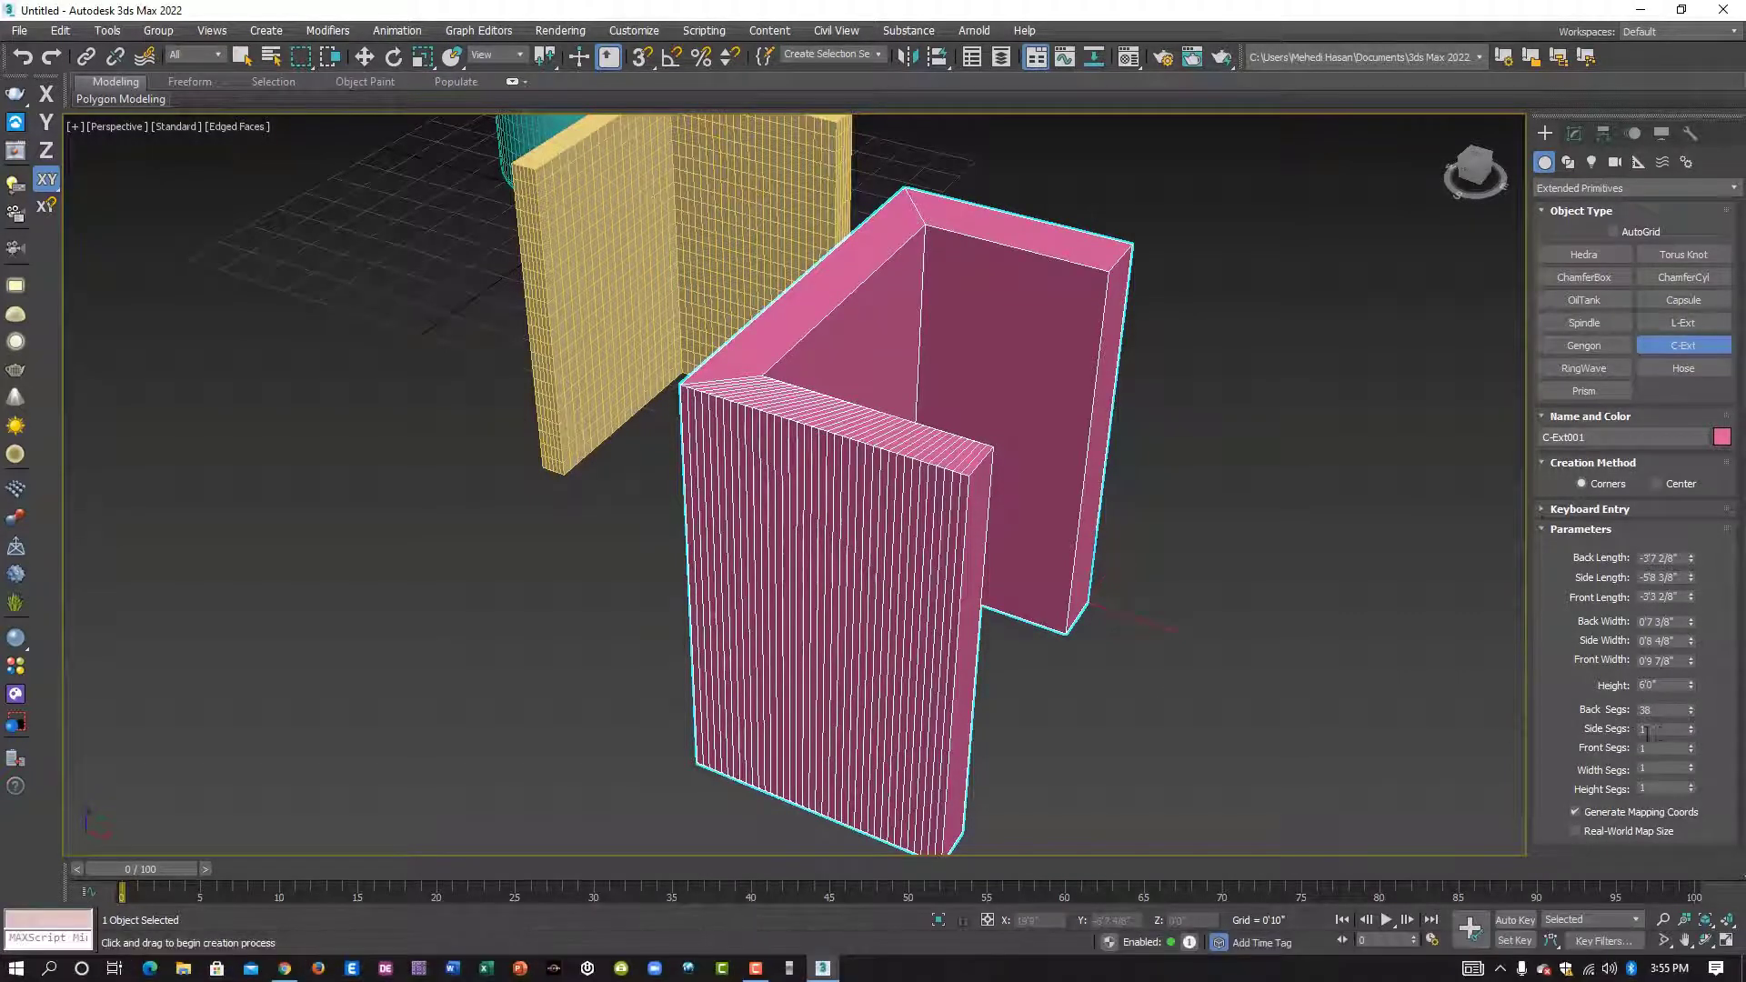
# - Set the C-Ext's side segments to 38 and front segments to 29
pyautogui.moveTo(1692, 729); pyautogui.dragTo(1691, 696)
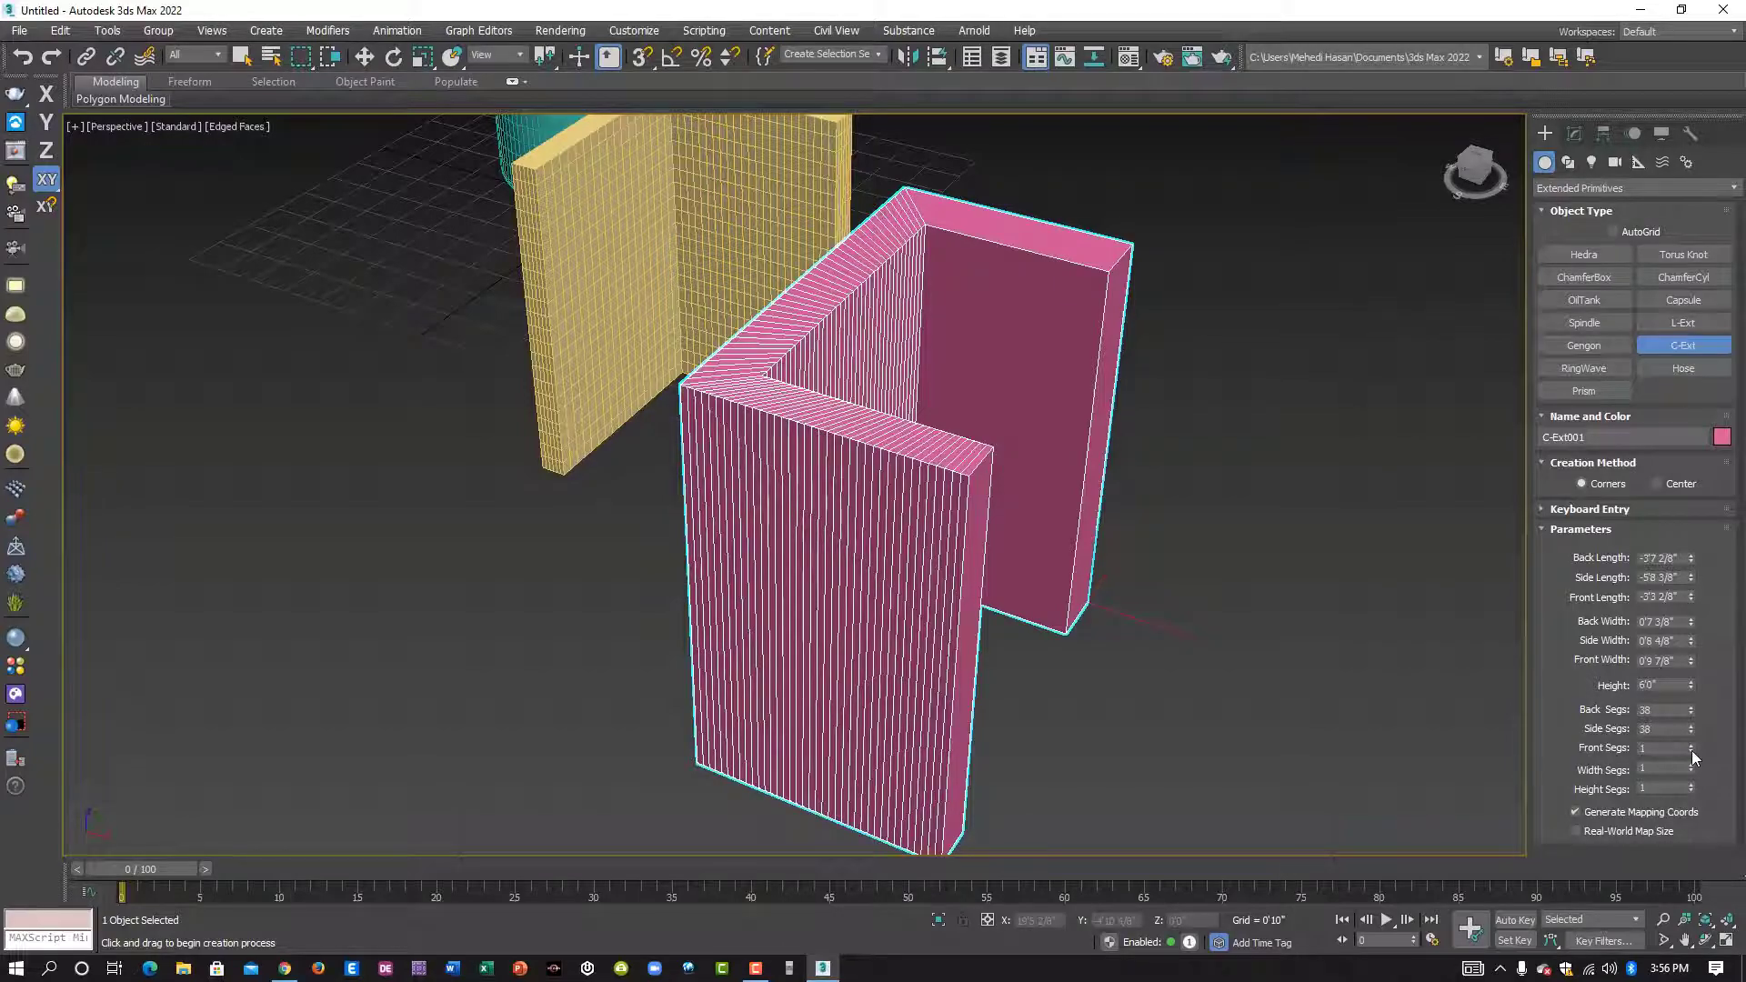
pyautogui.moveTo(1691, 751); pyautogui.dragTo(1692, 726)
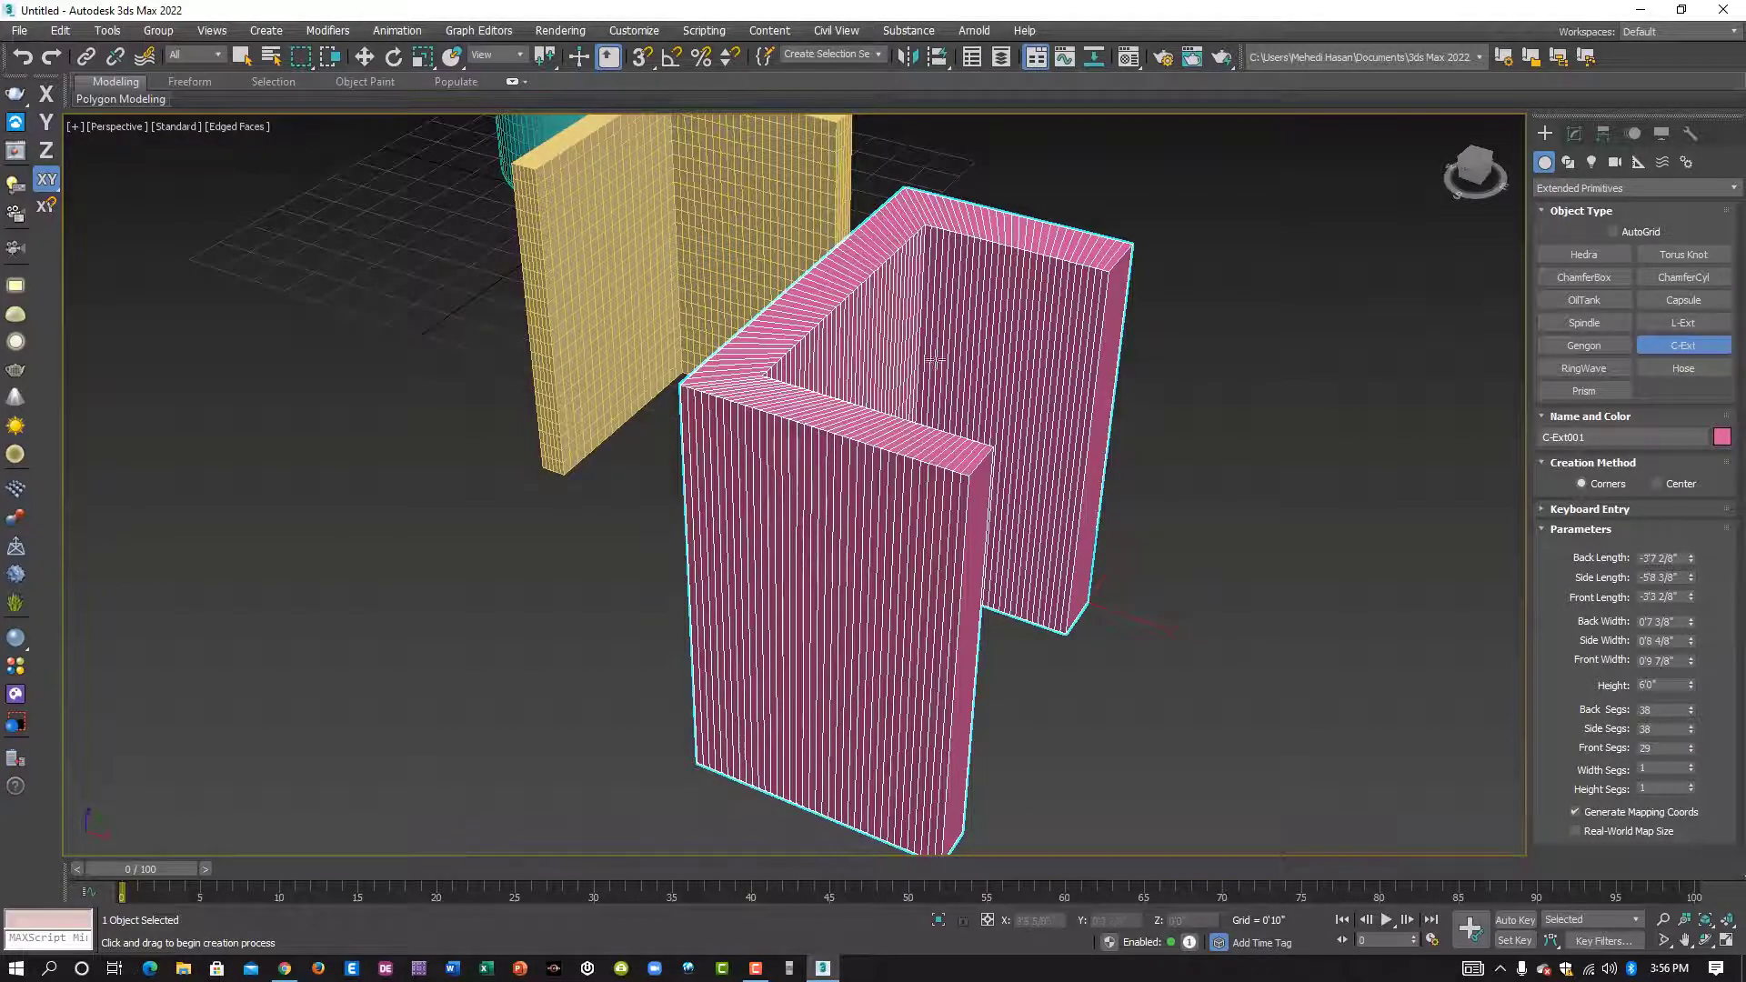
pyautogui.scroll(5, 1006, 281)
pyautogui.moveTo(1040, 346); pyautogui.dragTo(1077, 395, button='middle')
pyautogui.scroll(-6, 951, 308)
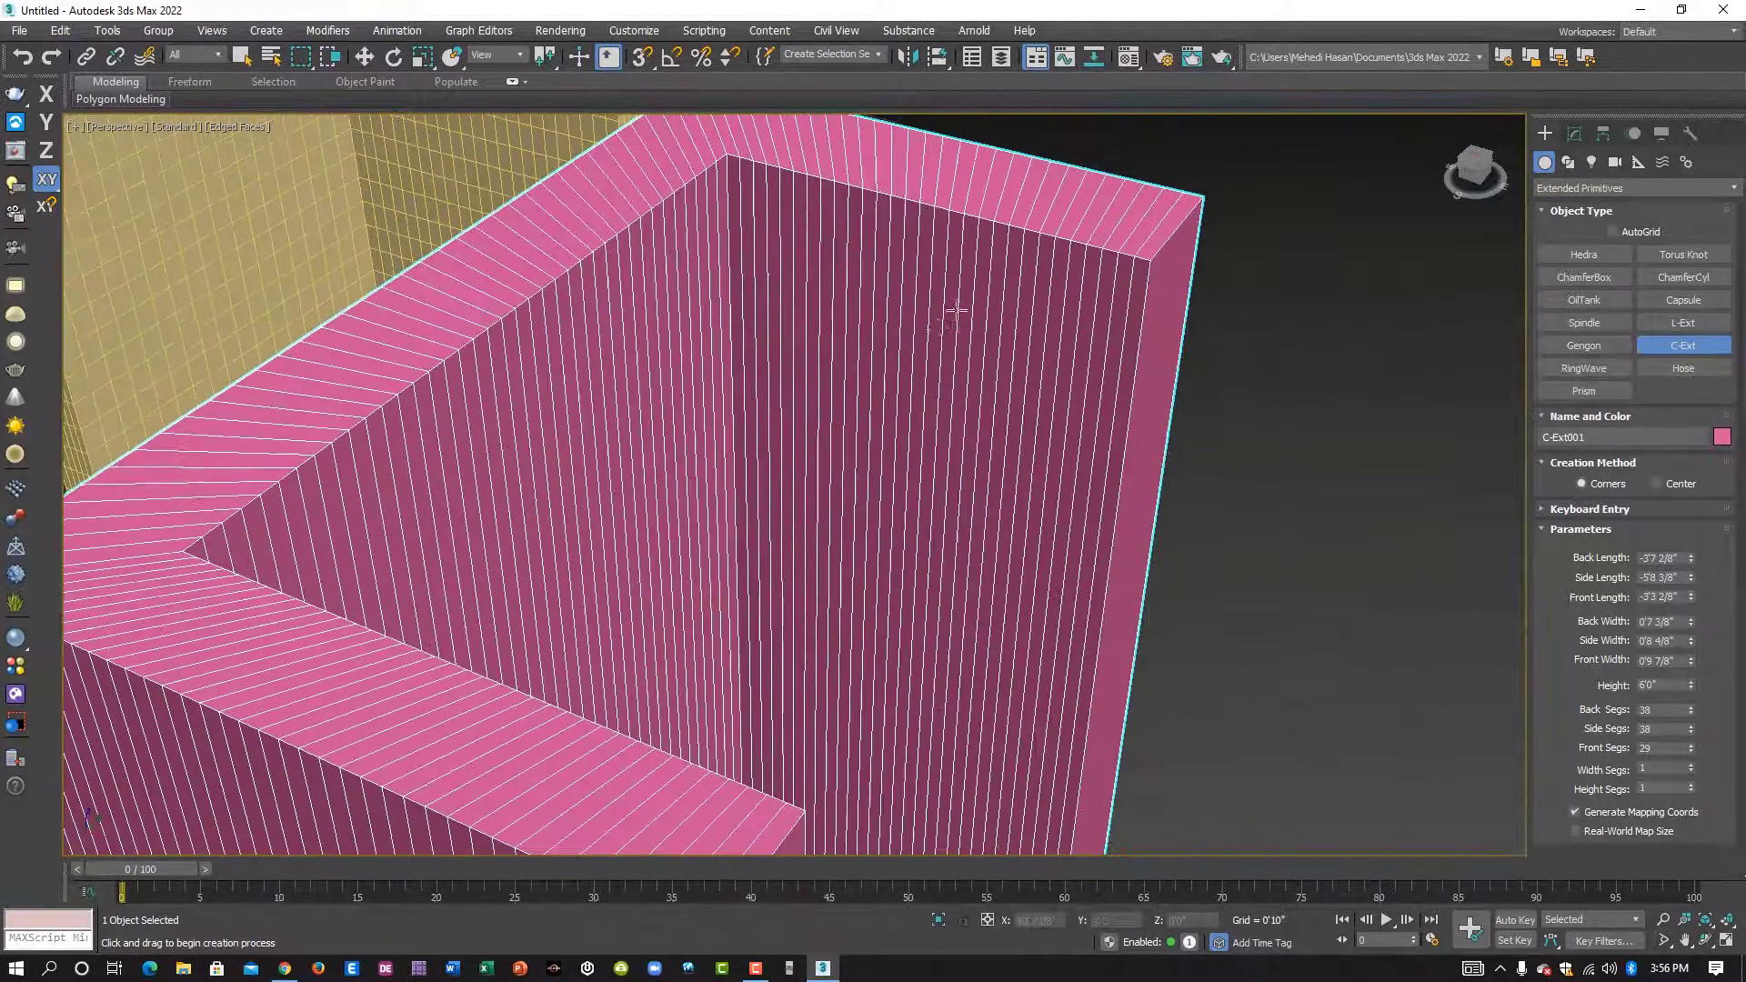
# - Set the C-Ext's width segments to 11 and height segments to 29
pyautogui.keyDown('alt'); pyautogui.moveTo(1003, 466); pyautogui.dragTo(991, 464, button='middle'); pyautogui.keyUp('alt')
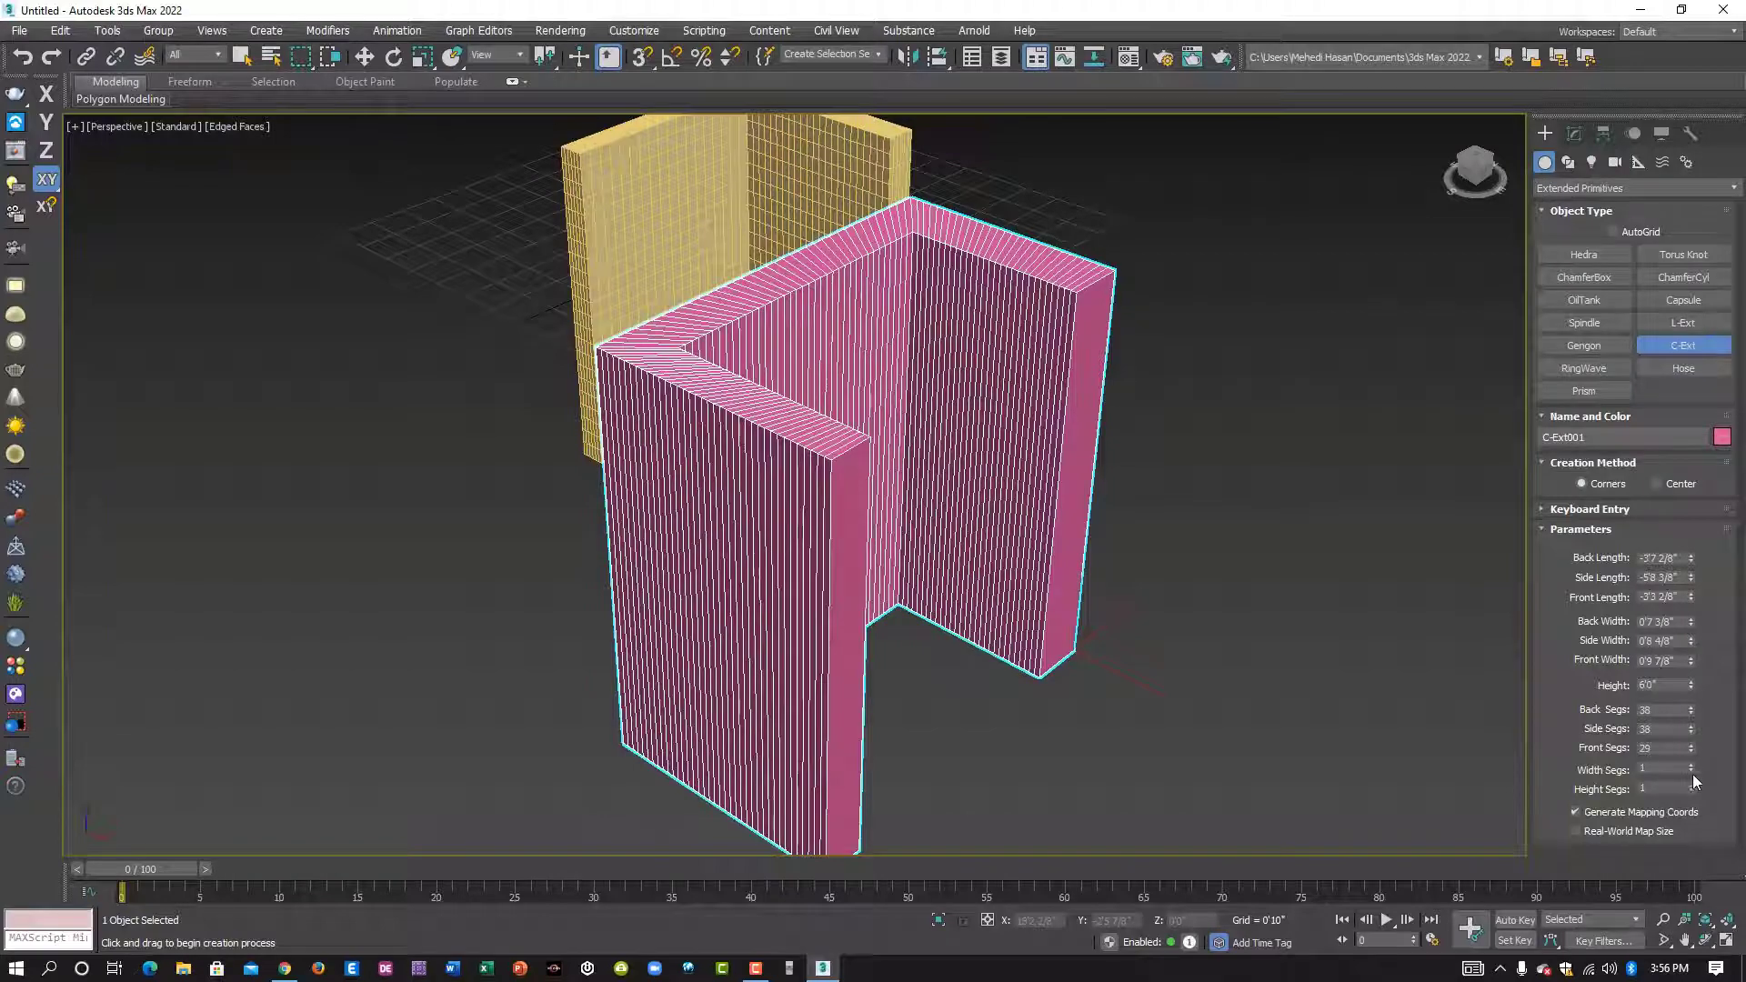
pyautogui.moveTo(1693, 779); pyautogui.dragTo(1693, 756)
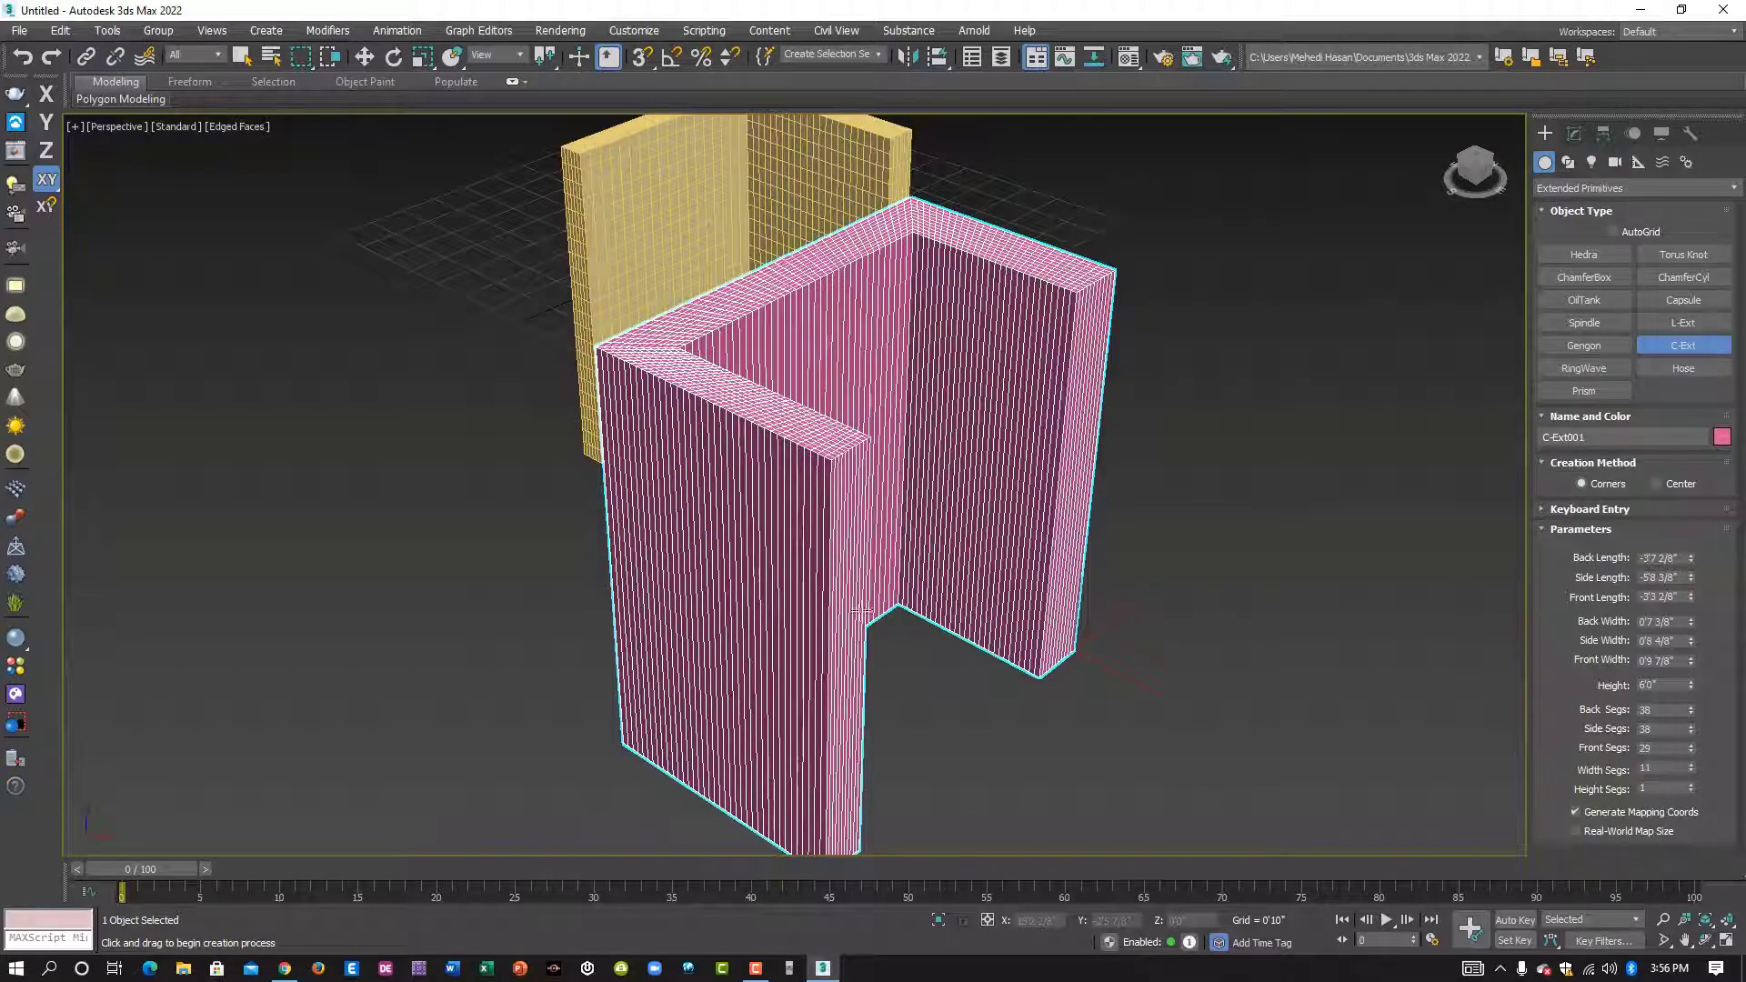
pyautogui.scroll(5, 861, 381)
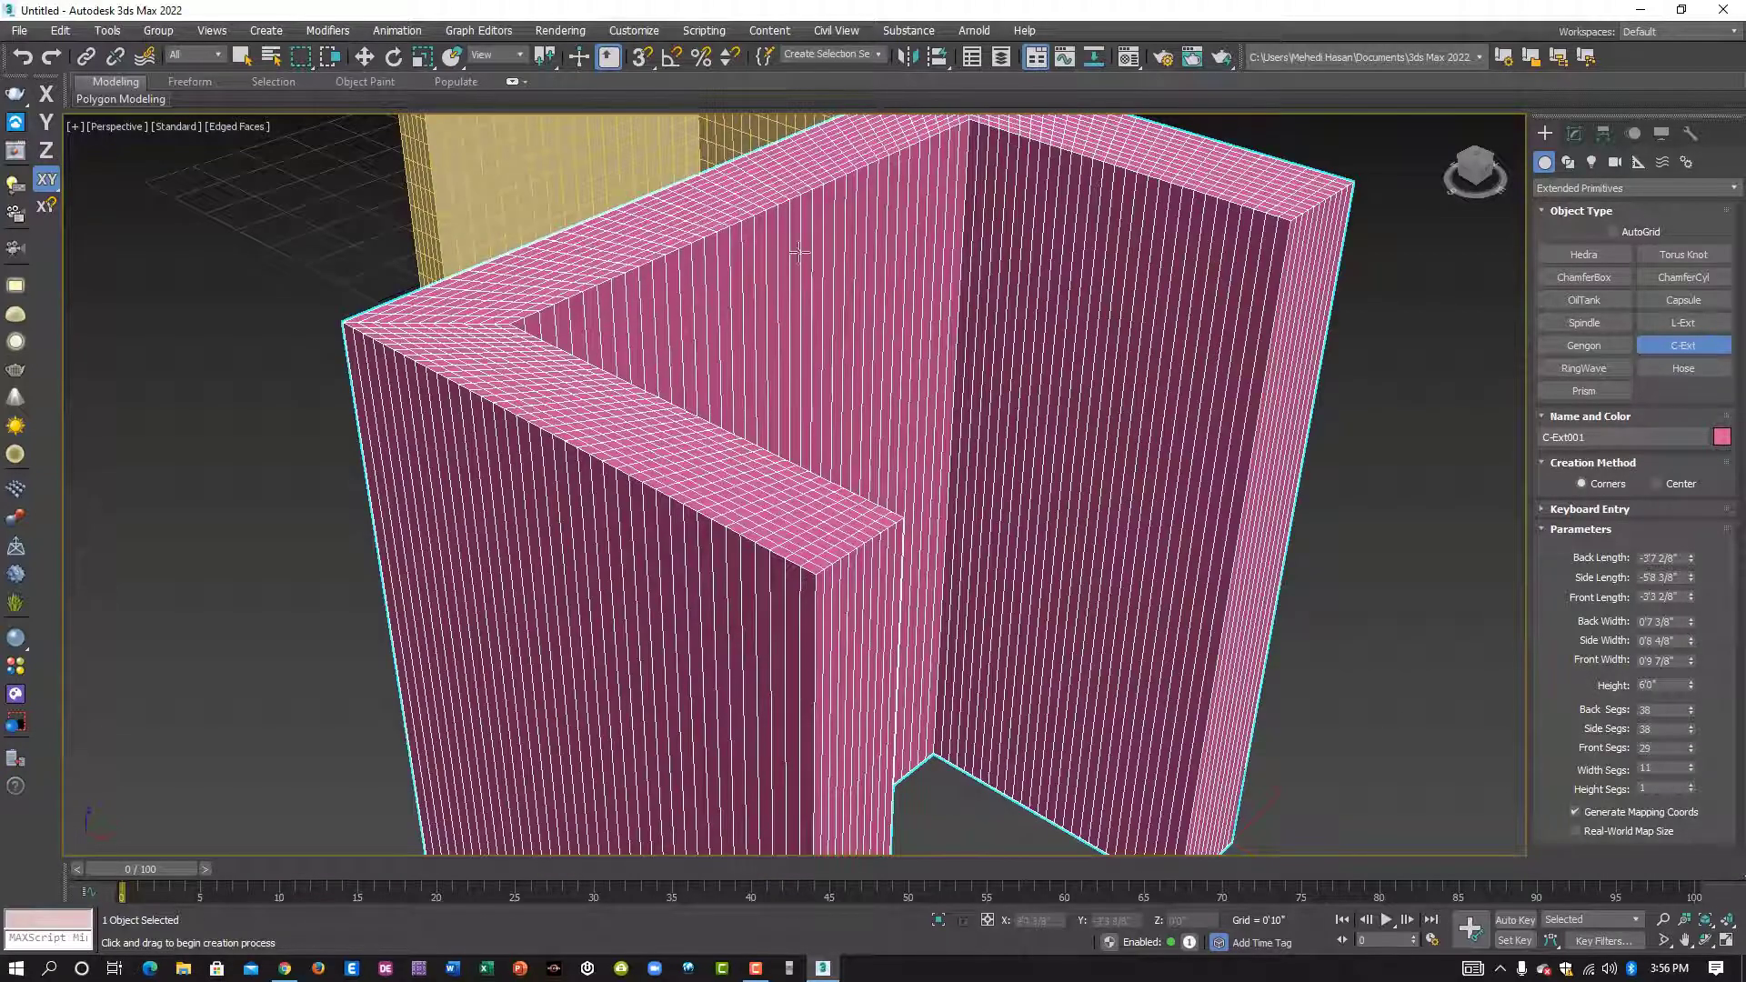
pyautogui.scroll(2, 832, 551)
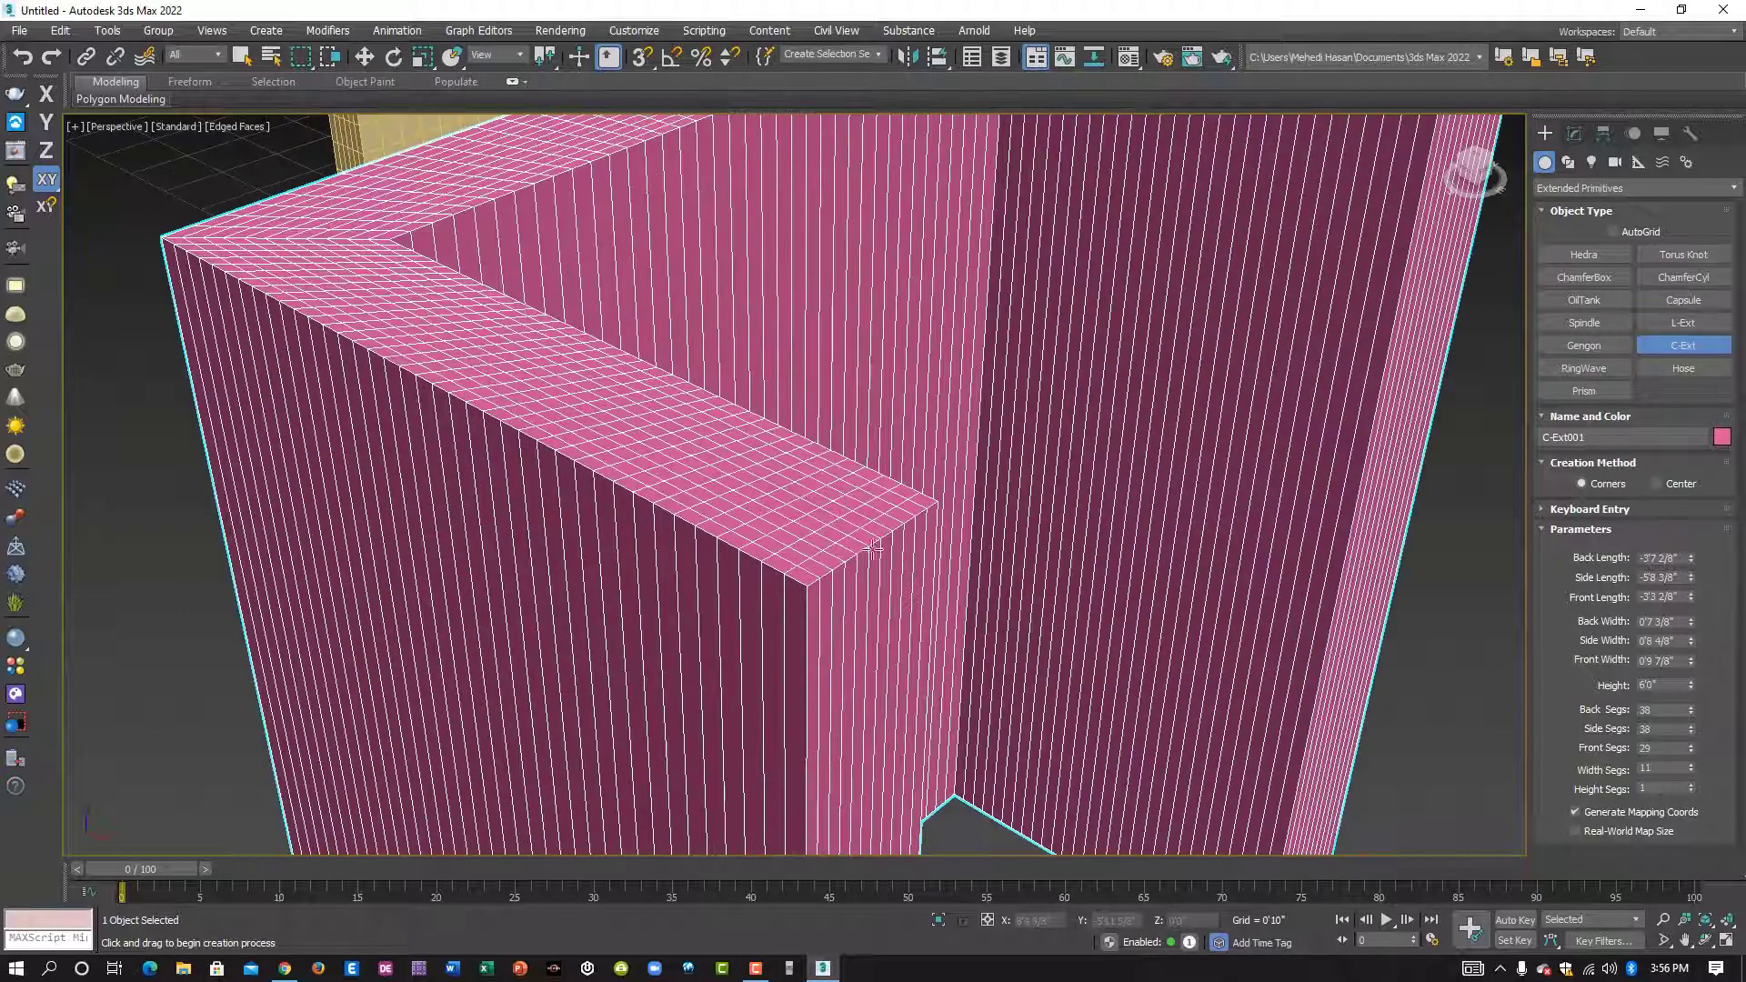
pyautogui.scroll(-5, 887, 543)
pyautogui.moveTo(1011, 558); pyautogui.dragTo(937, 504, button='middle')
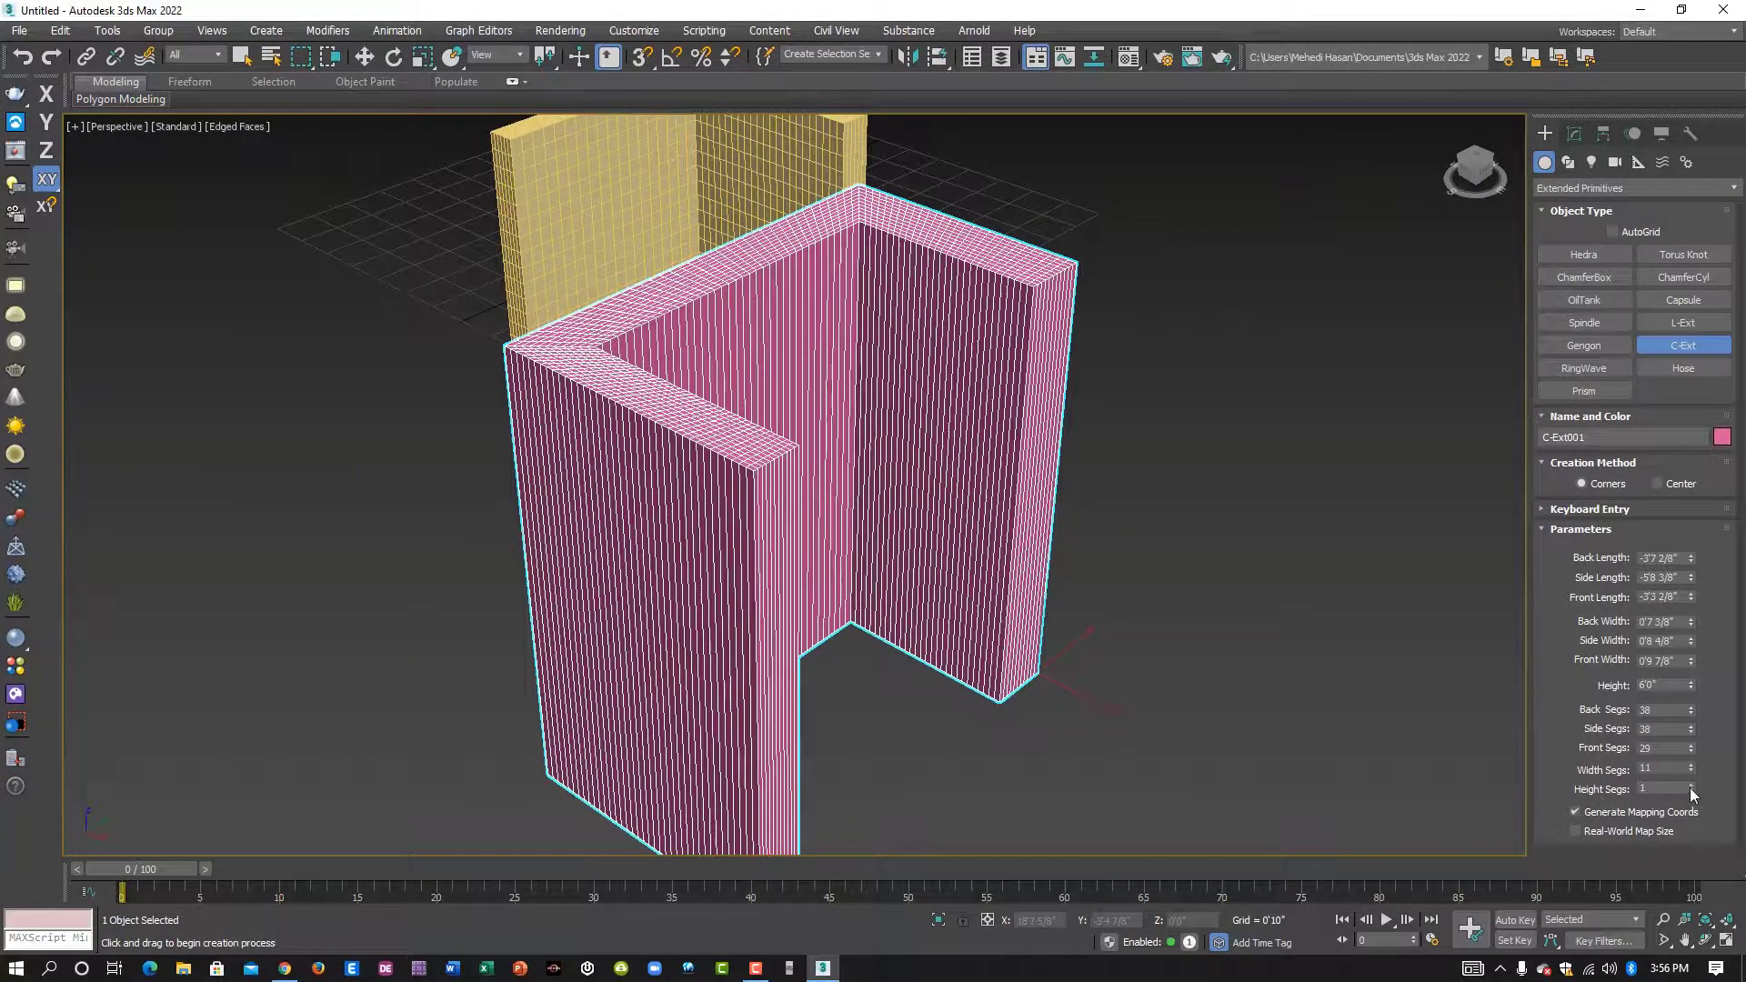
pyautogui.moveTo(1690, 787); pyautogui.dragTo(1695, 735)
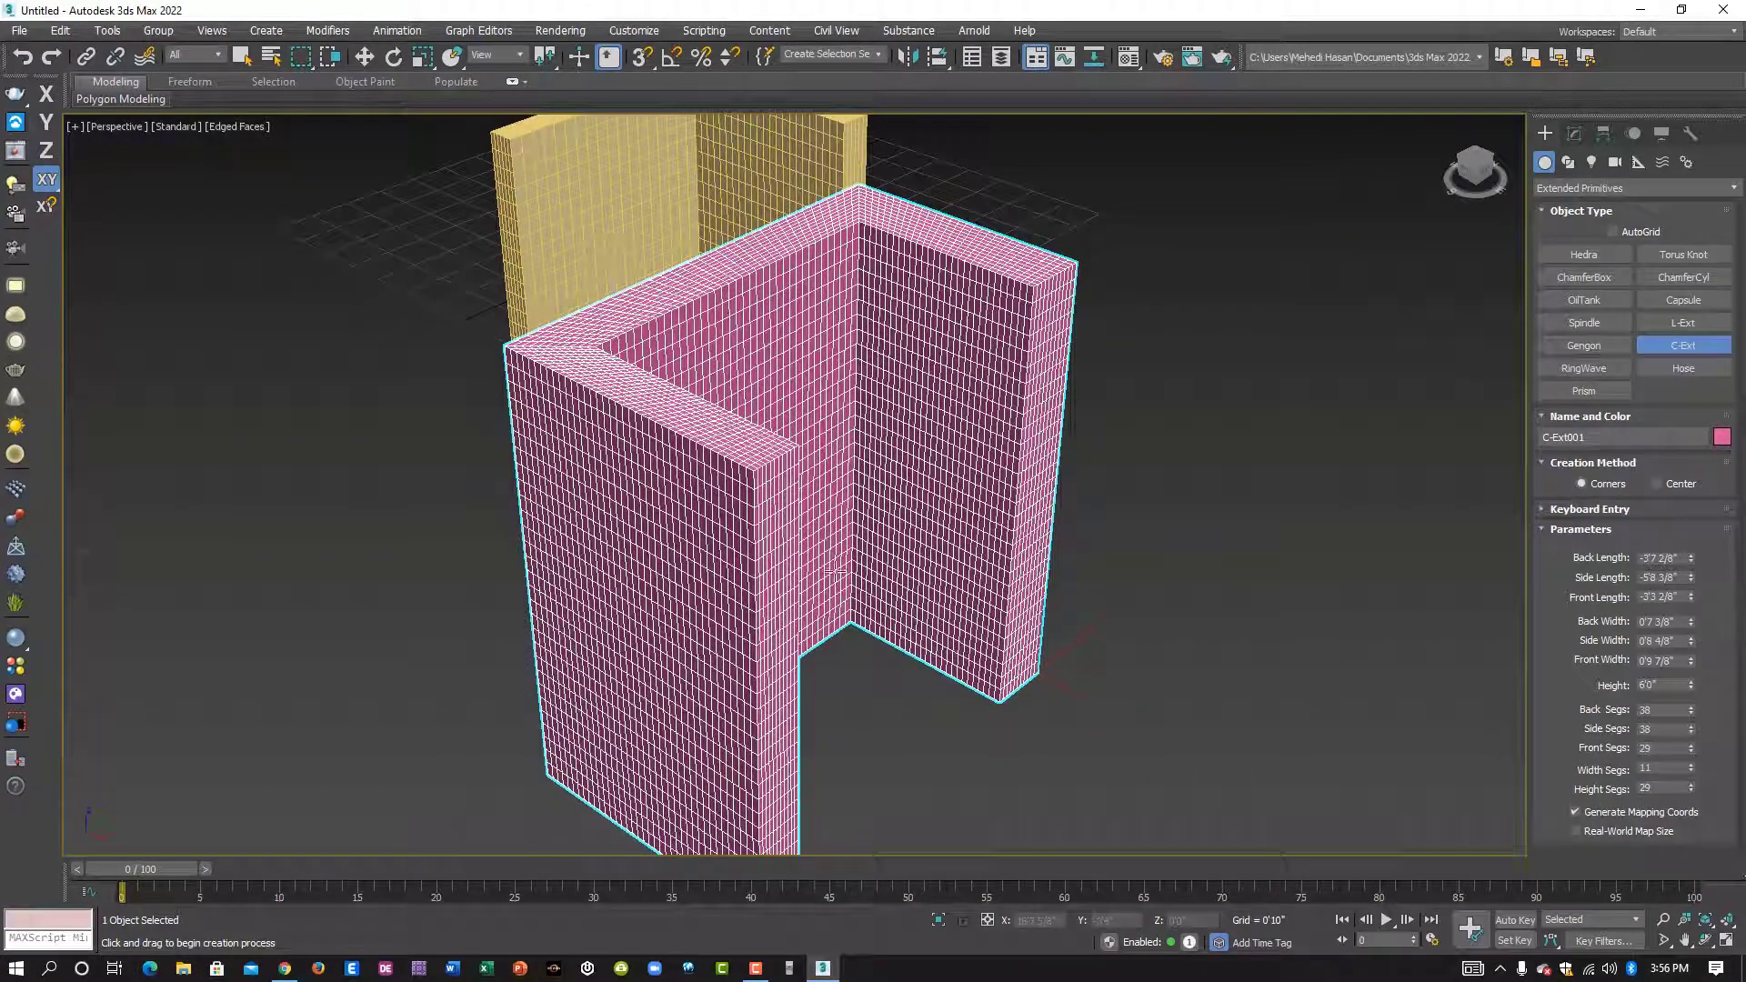
# - Create a free hose in the empty space beside the C-Ext, about 3'9 7/8" in diameter and 8'9 2/8" high
pyautogui.scroll(-3, 834, 571)
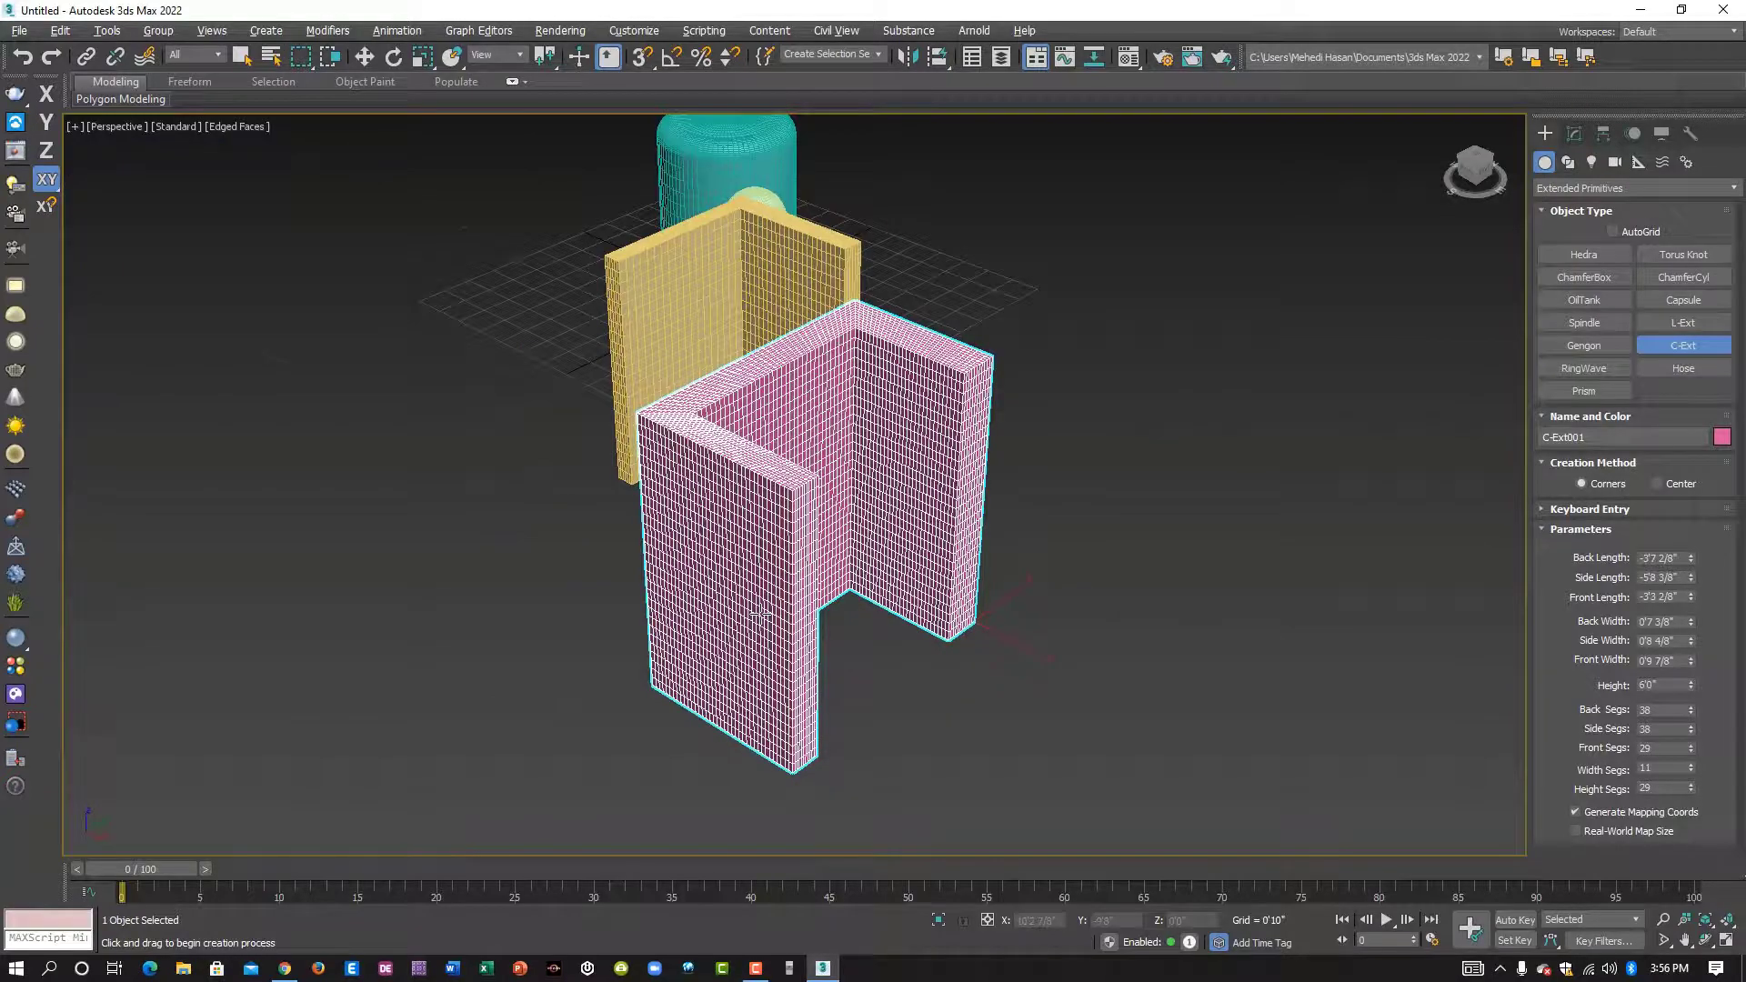
pyautogui.keyDown('alt'); pyautogui.moveTo(760, 615); pyautogui.dragTo(828, 576, button='middle'); pyautogui.keyUp('alt')
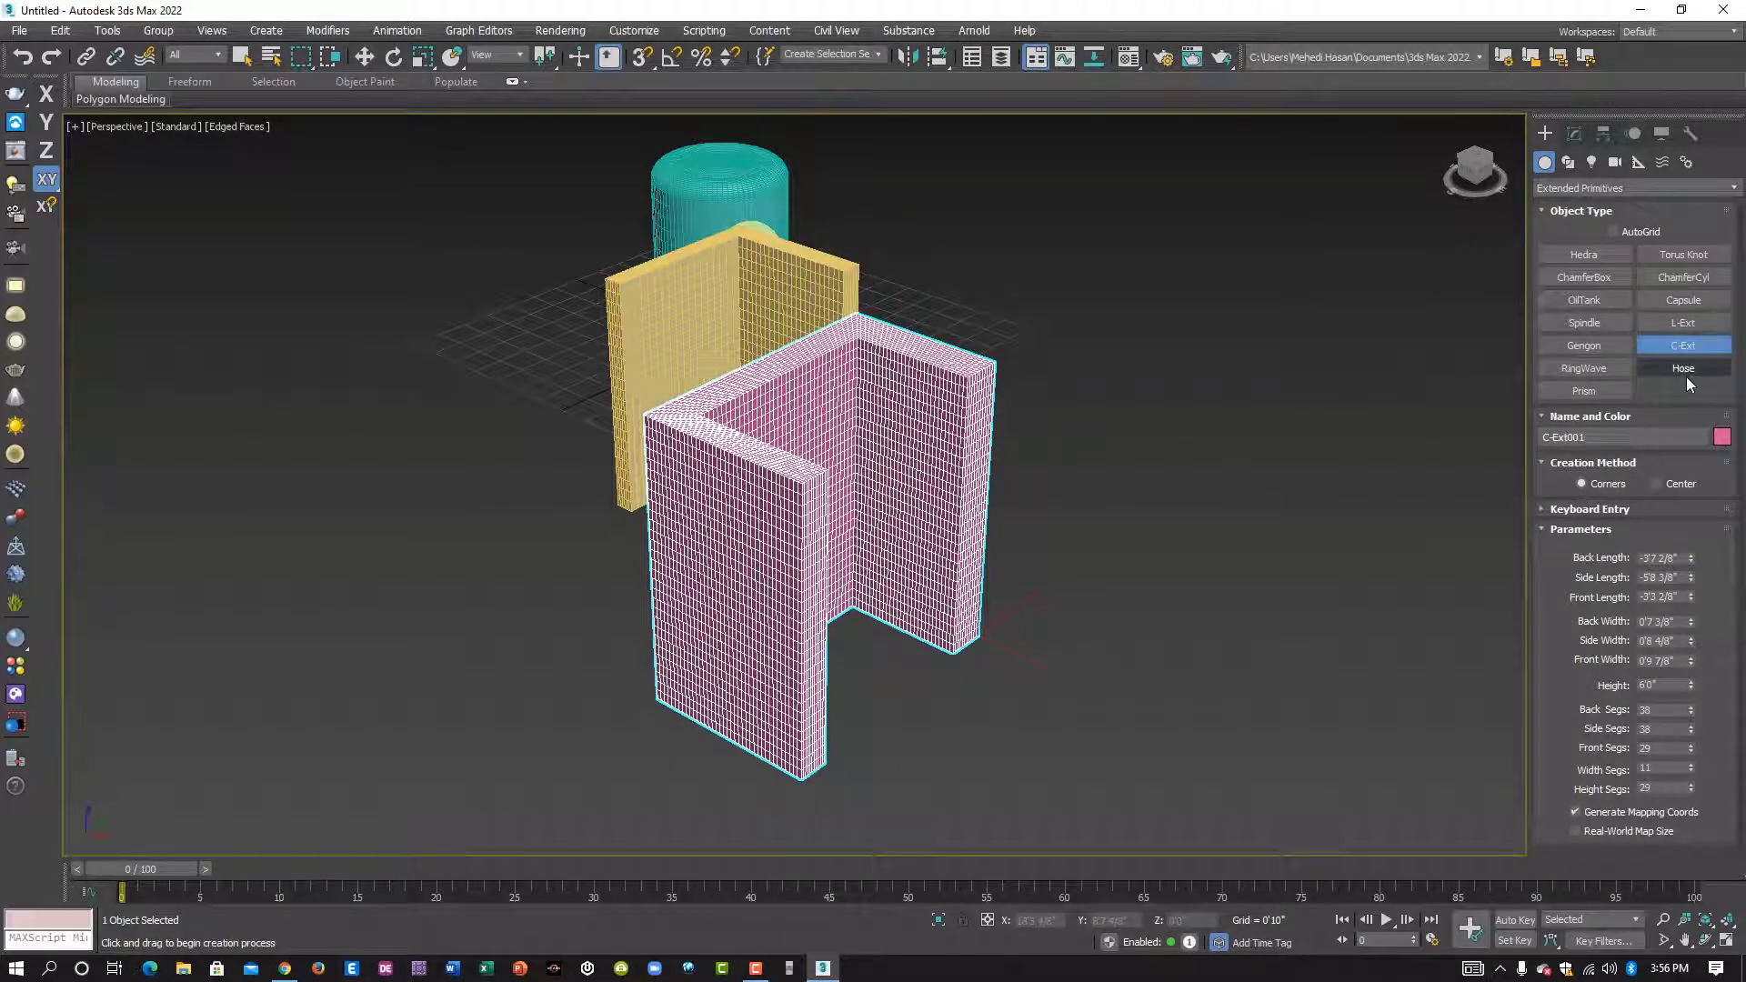
pyautogui.moveTo(888, 567)
pyautogui.keyDown('alt'); pyautogui.mouseDown(button='middle')
pyautogui.moveTo(1025, 565)
pyautogui.moveTo(1049, 584)
pyautogui.moveTo(900, 554)
pyautogui.mouseUp(button='middle'); pyautogui.keyUp('alt')
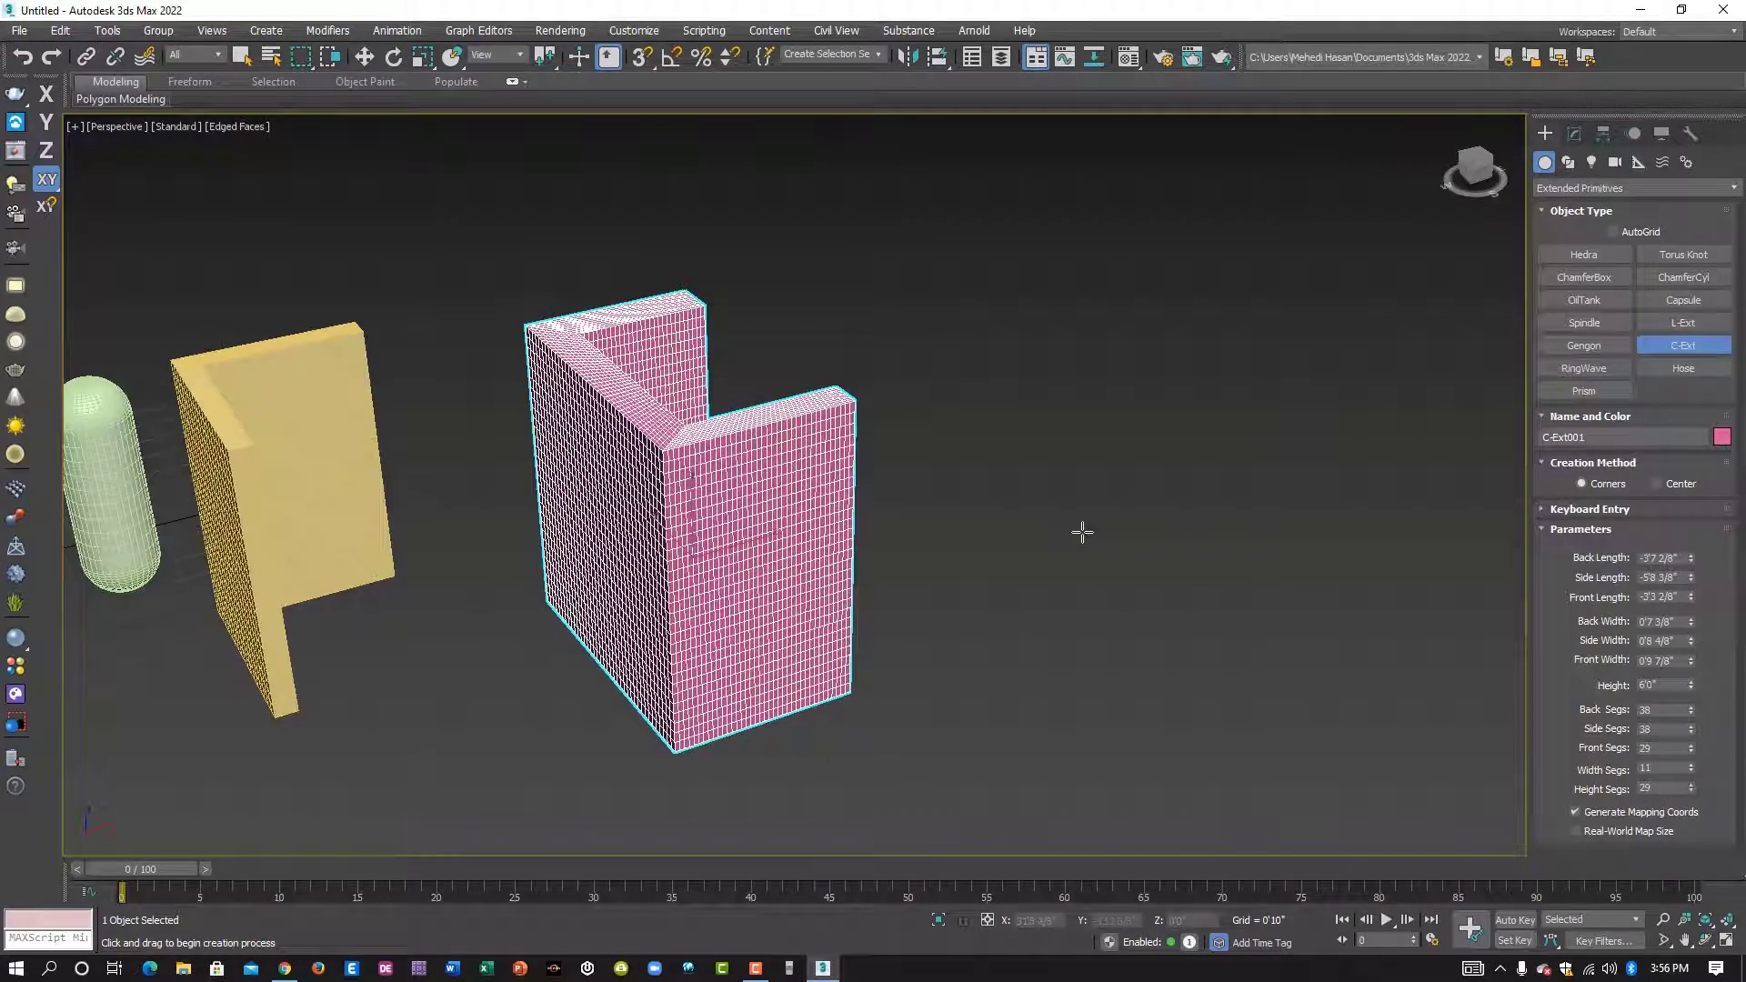
pyautogui.moveTo(1080, 530); pyautogui.dragTo(972, 519, button='middle')
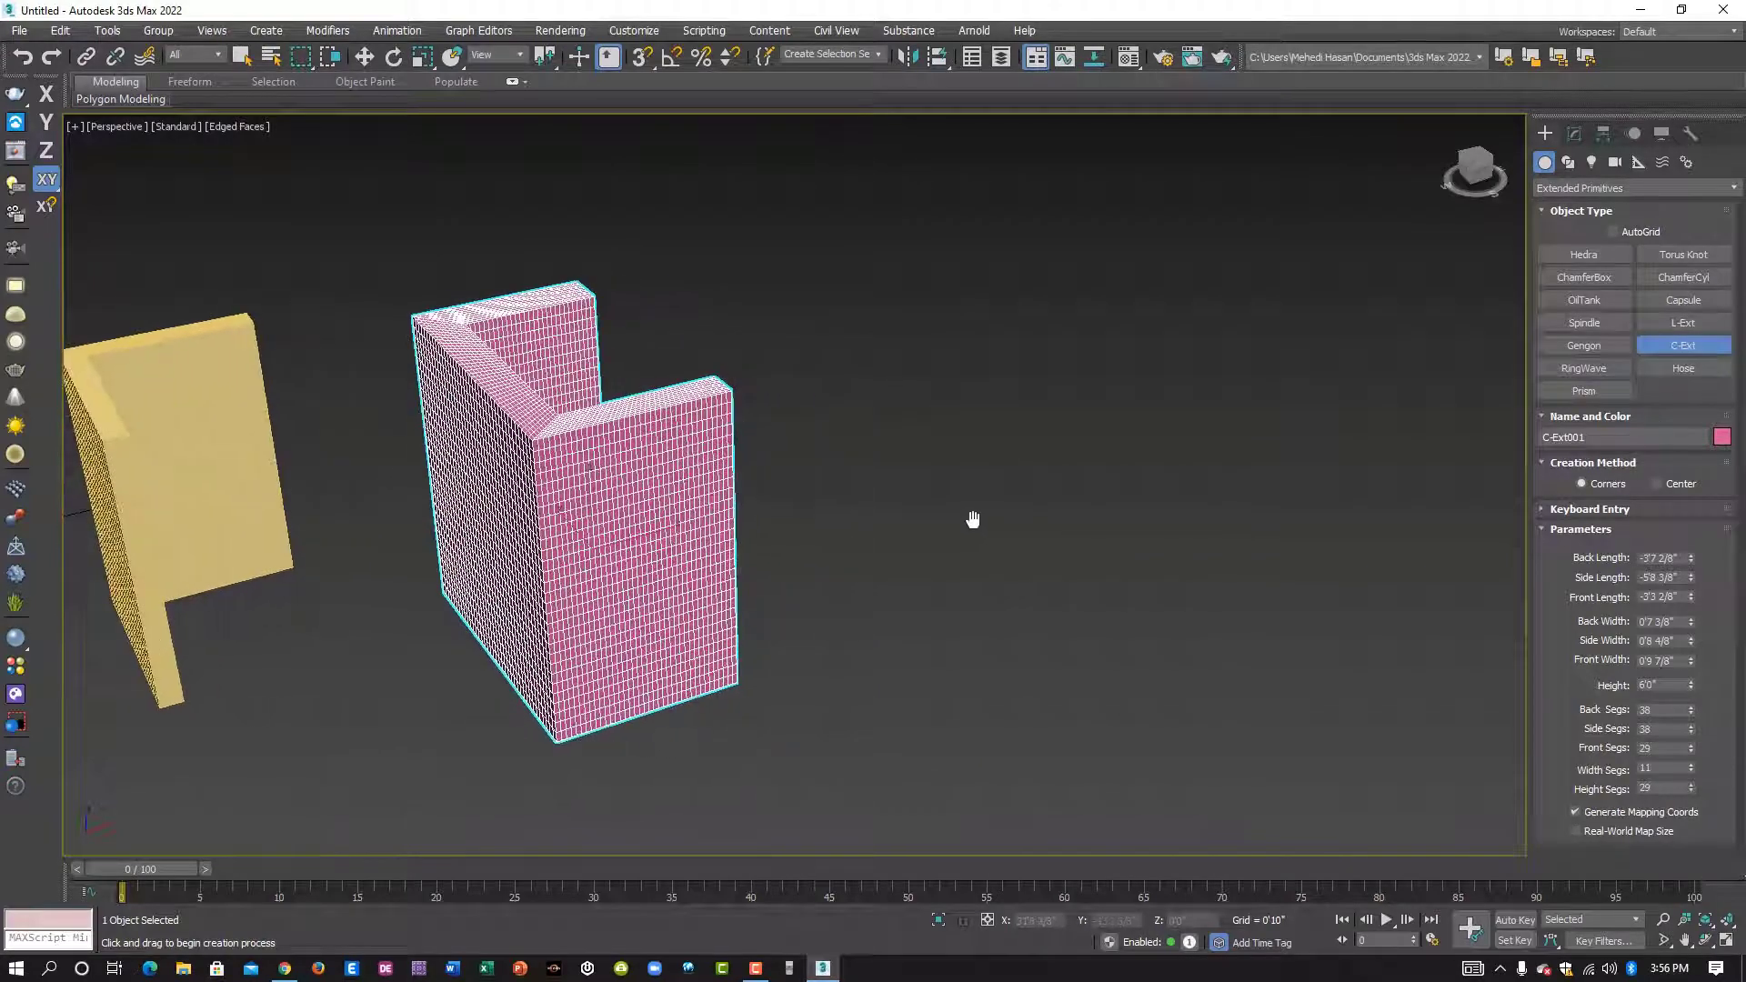
pyautogui.click(1678, 369)
pyautogui.moveTo(1009, 624); pyautogui.dragTo(943, 616, button='middle')
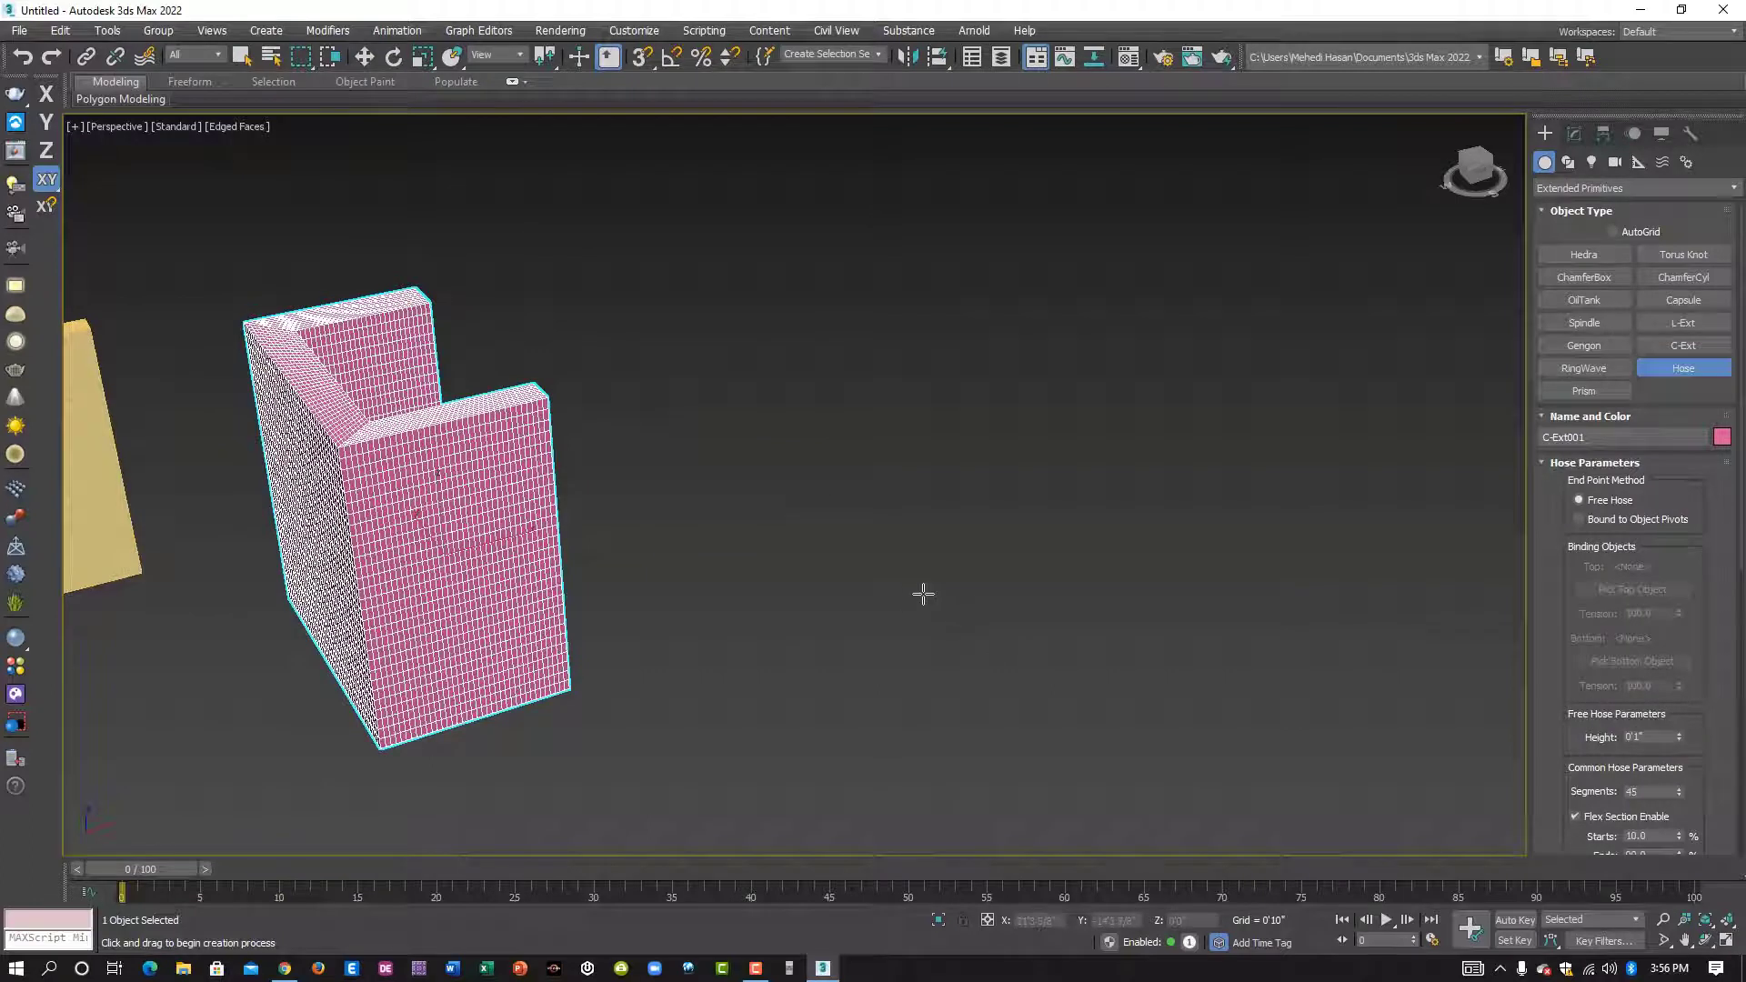
pyautogui.moveTo(923, 594); pyautogui.dragTo(1006, 627)
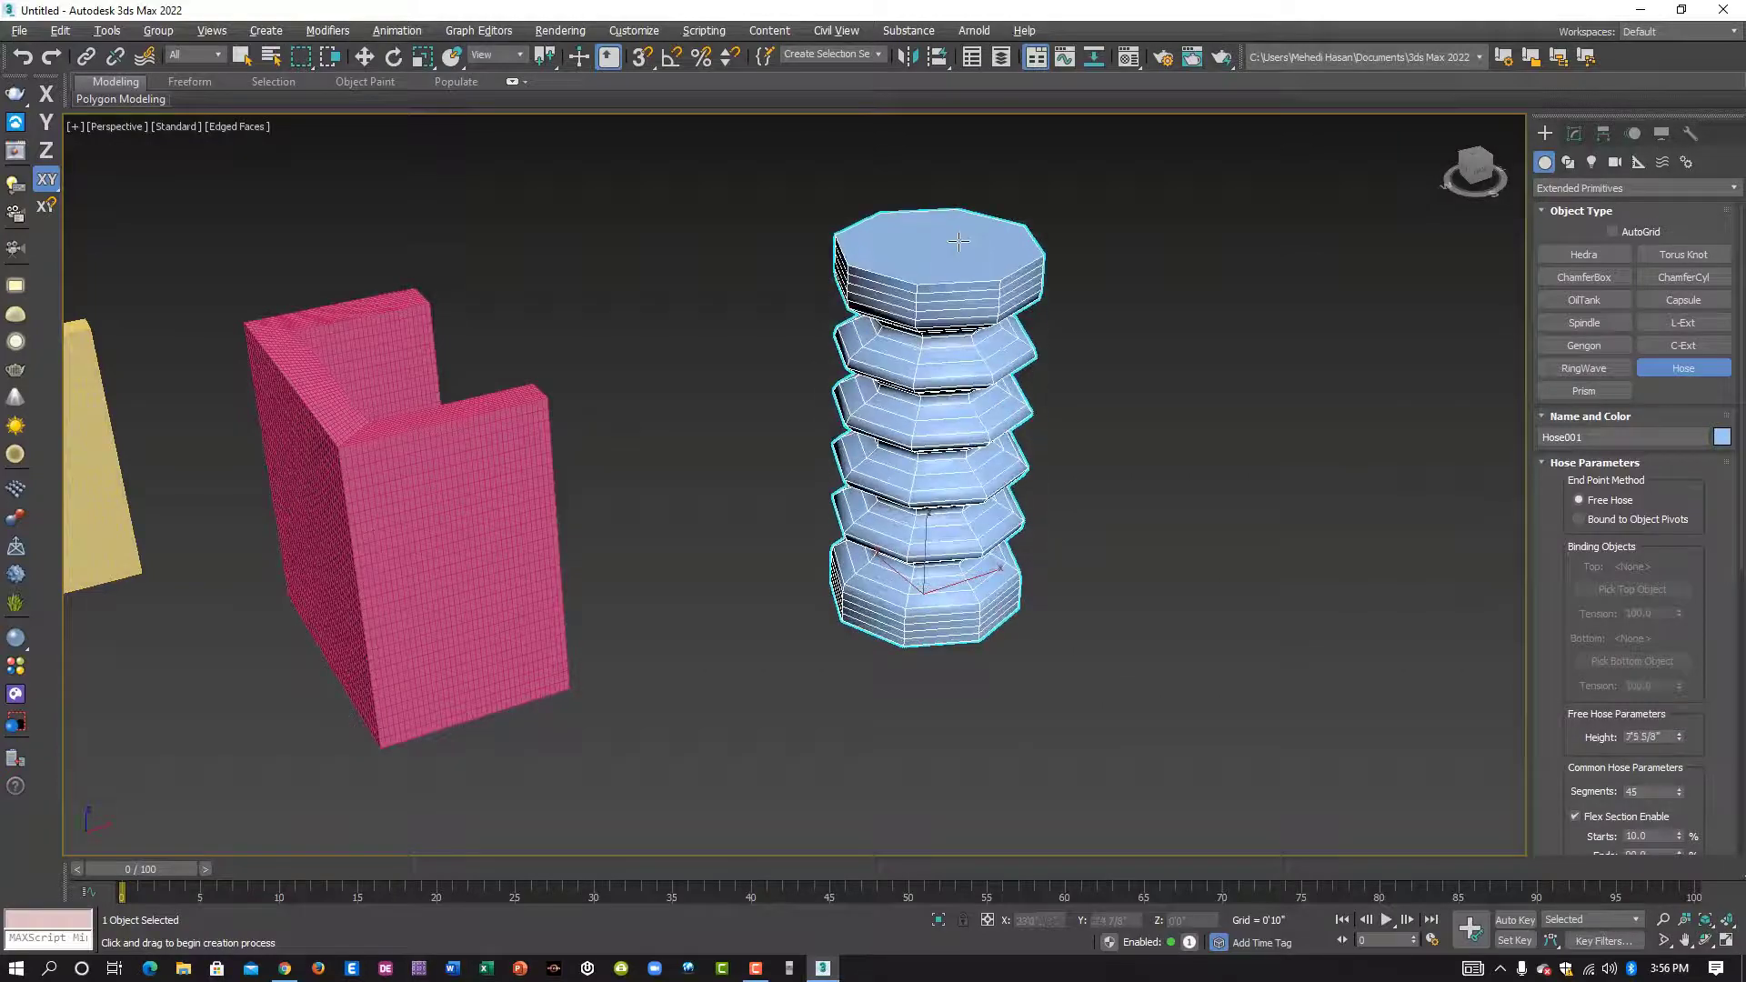
pyautogui.keyDown('alt'); pyautogui.moveTo(958, 241); pyautogui.dragTo(896, 378, button='middle'); pyautogui.keyUp('alt')
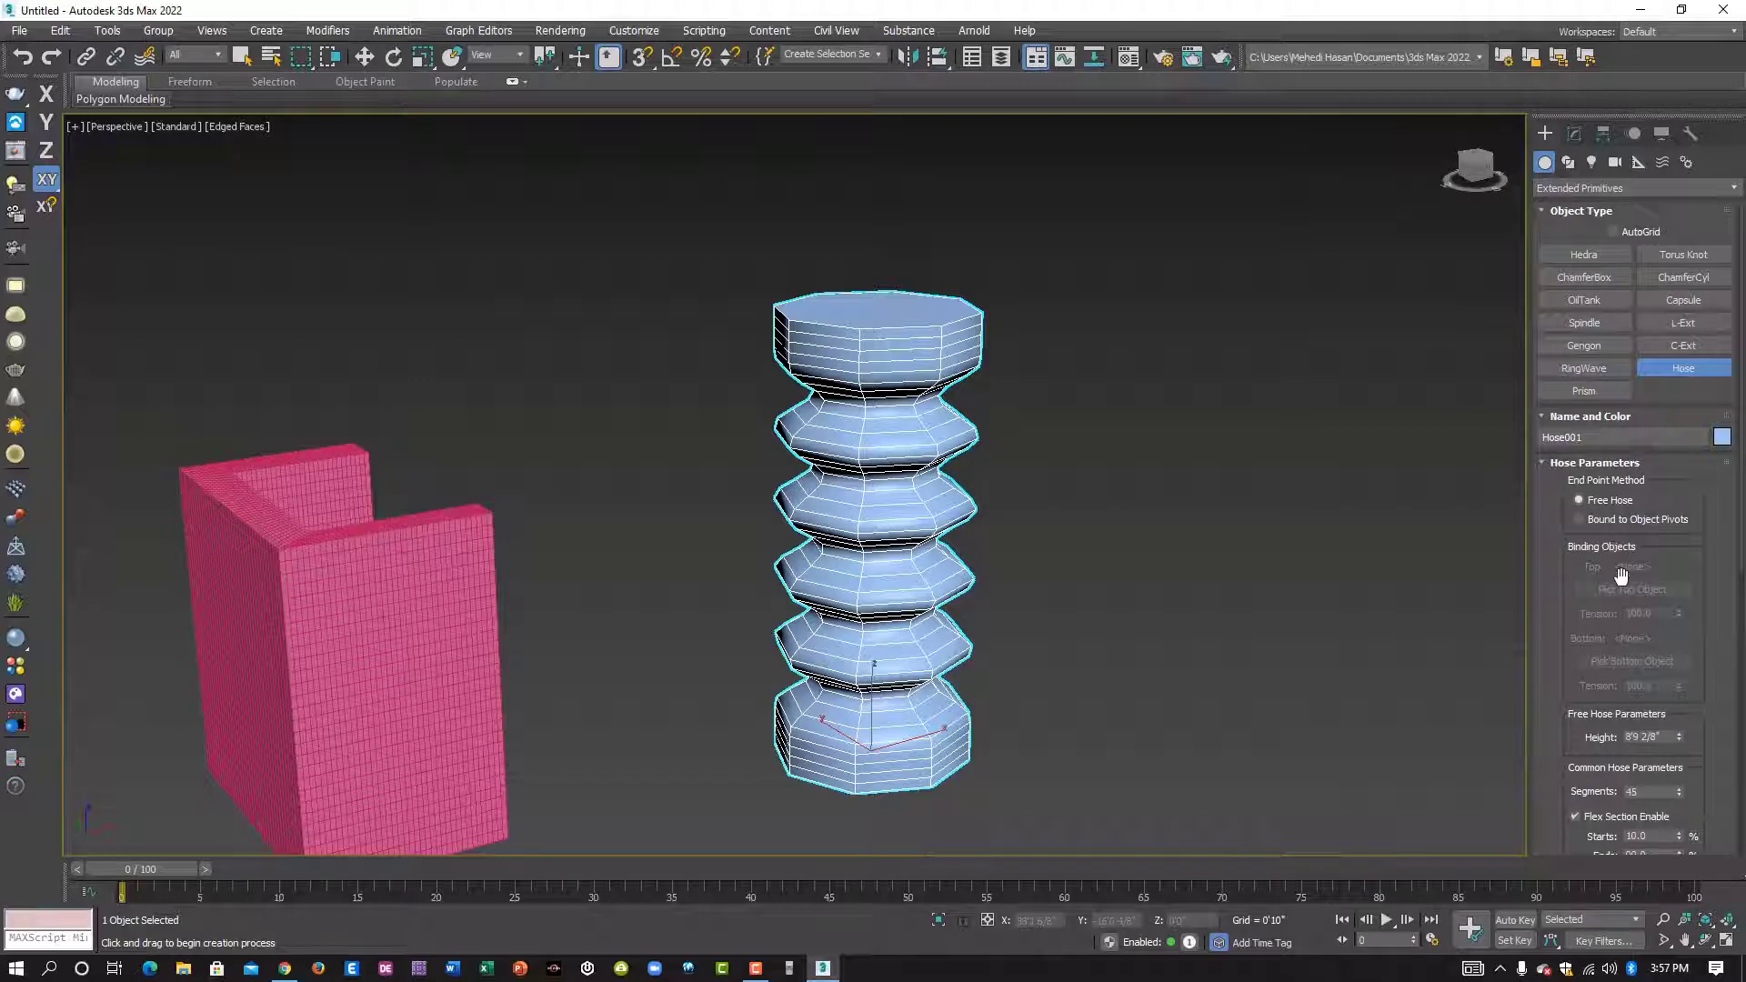
# - Set the hose's height to 9'6 2/8" and its segments to 98
pyautogui.scroll(-2, 1621, 574)
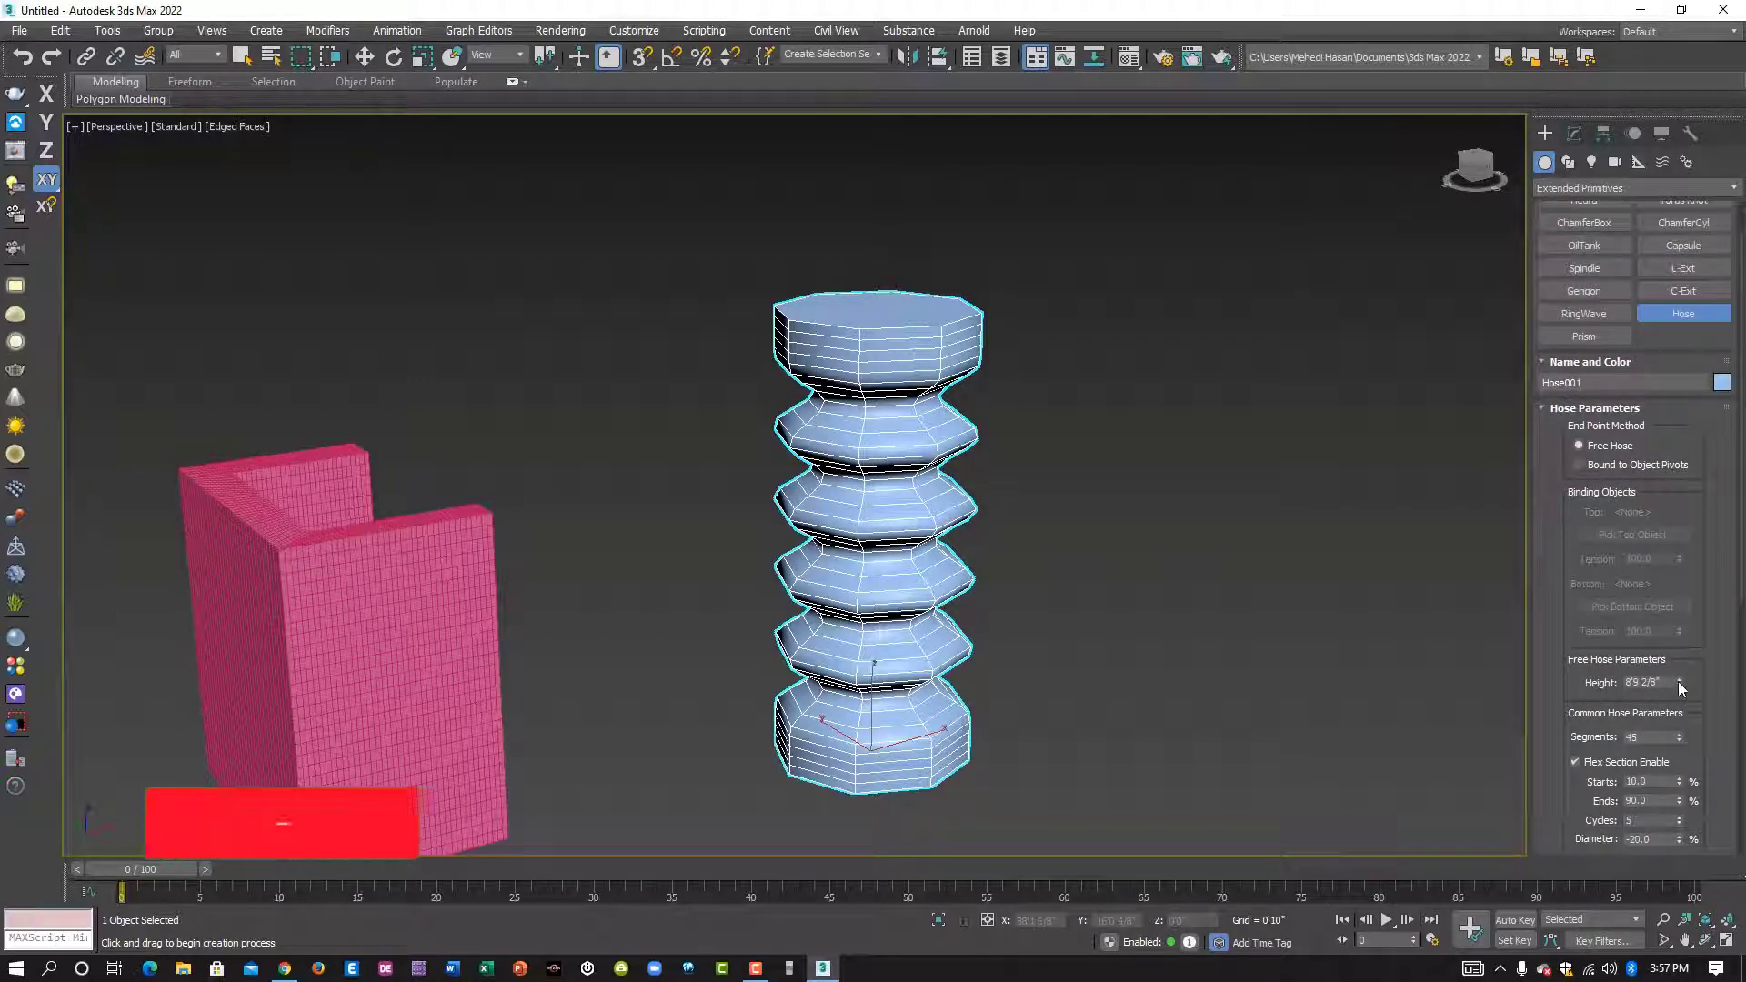
pyautogui.moveTo(1677, 680); pyautogui.dragTo(1702, 641)
pyautogui.scroll(-1, 1695, 673)
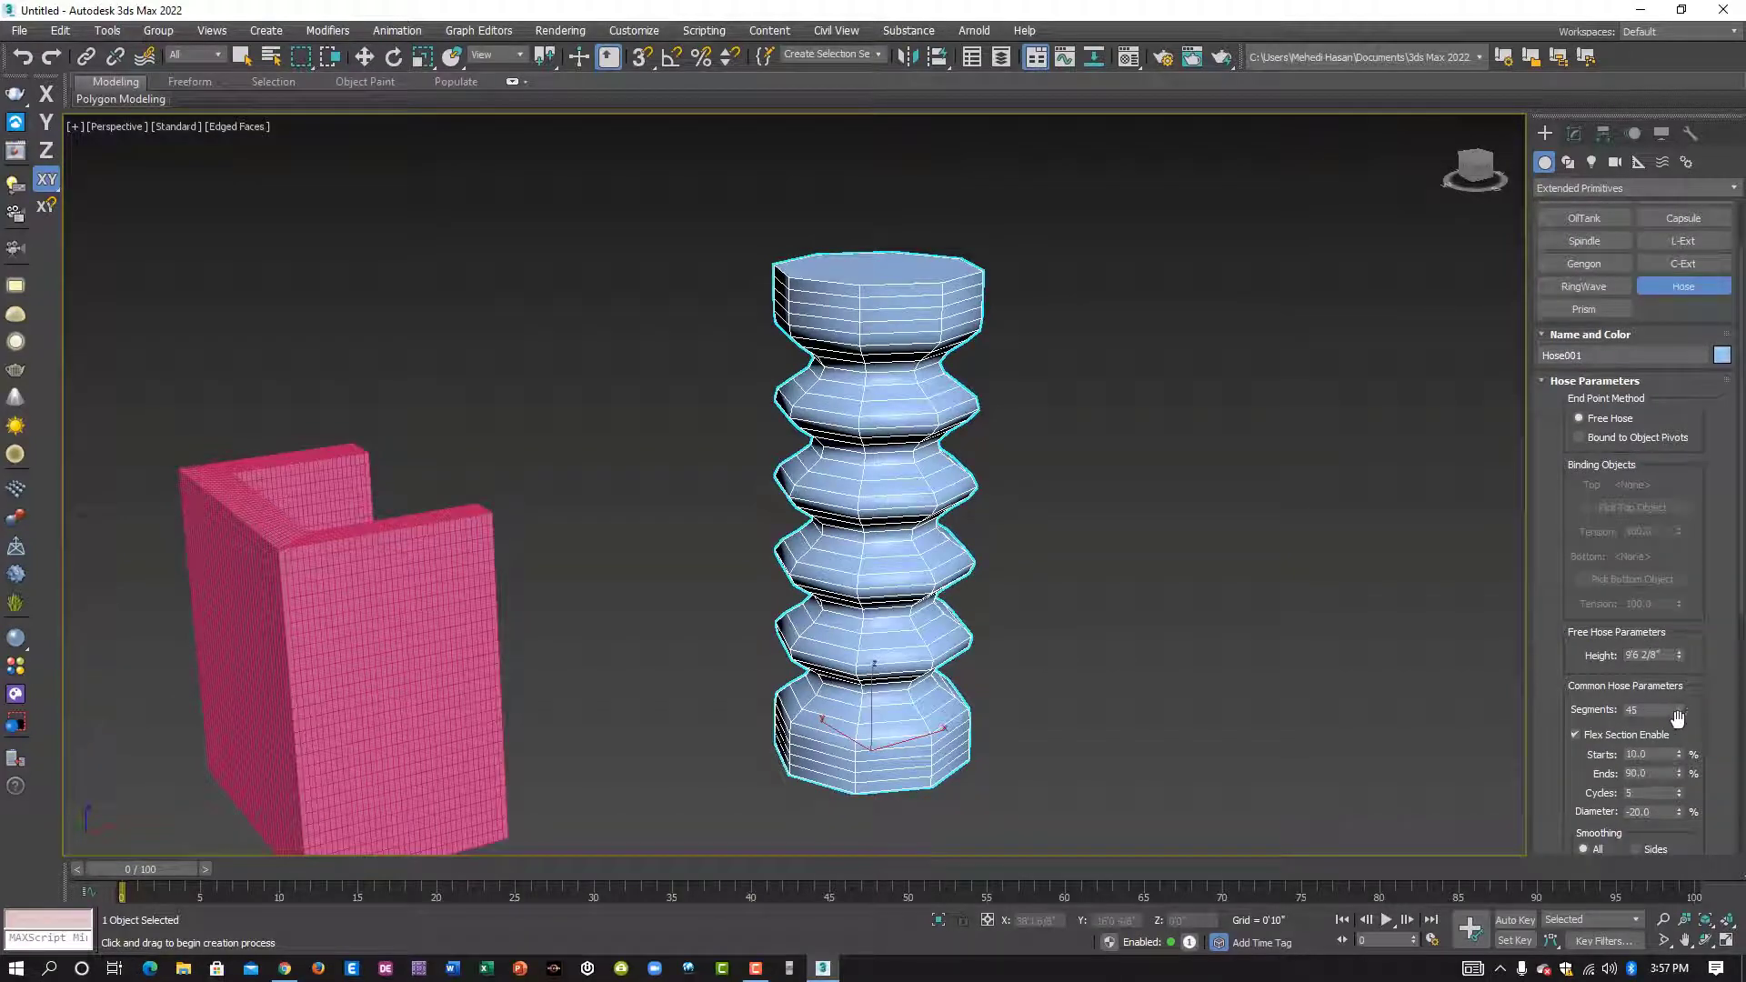
pyautogui.moveTo(1678, 712); pyautogui.dragTo(1676, 673)
pyautogui.moveTo(1501, 667); pyautogui.dragTo(1465, 619, button='middle')
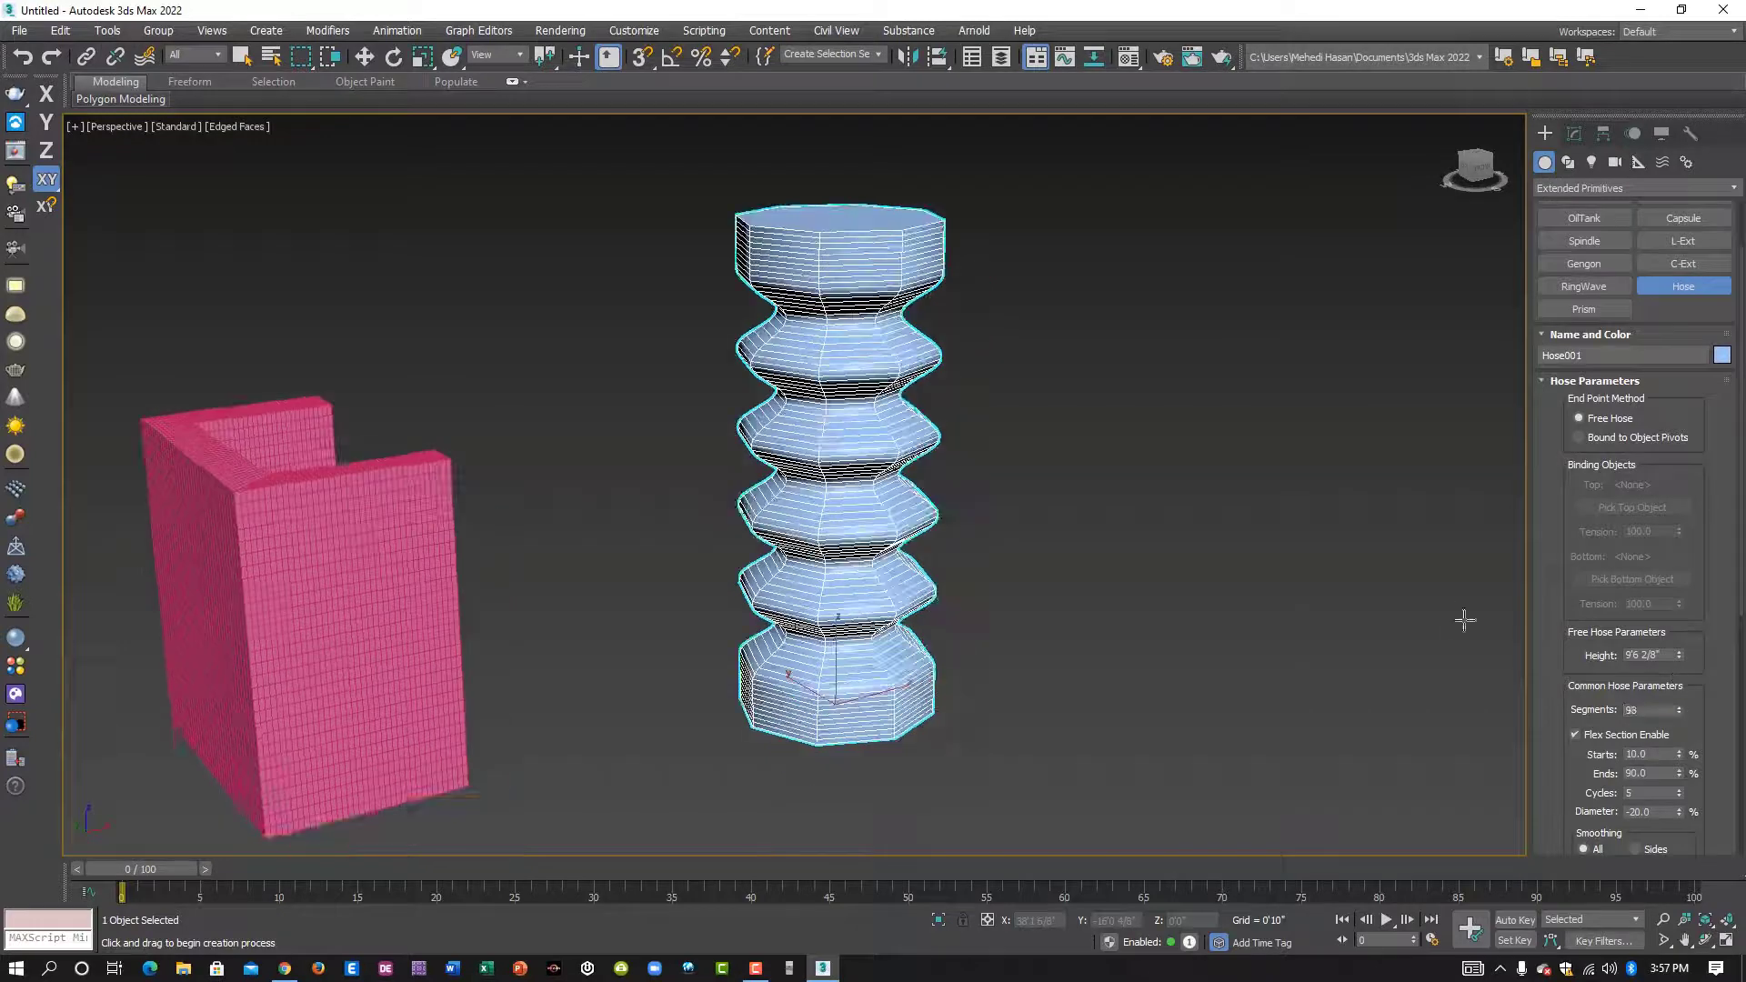
# - Set the hose's flex section to start at 12% and end at 88%
pyautogui.scroll(-1, 1719, 714)
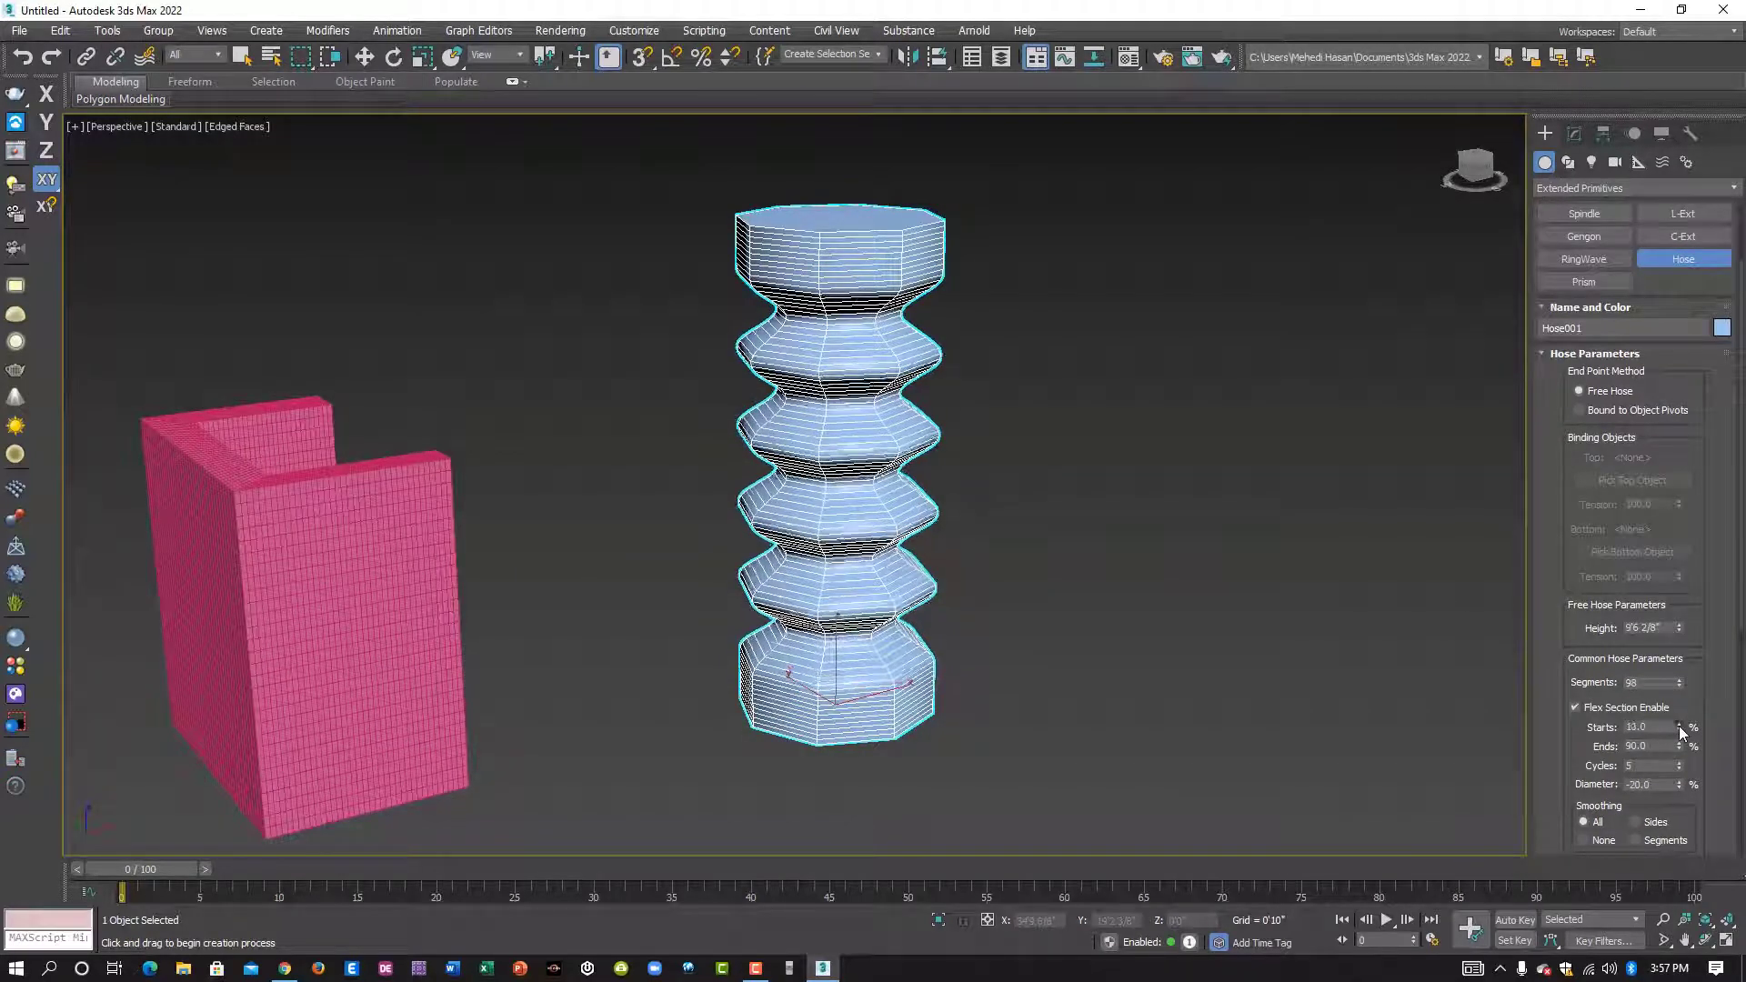
pyautogui.moveTo(1678, 725); pyautogui.dragTo(1679, 716)
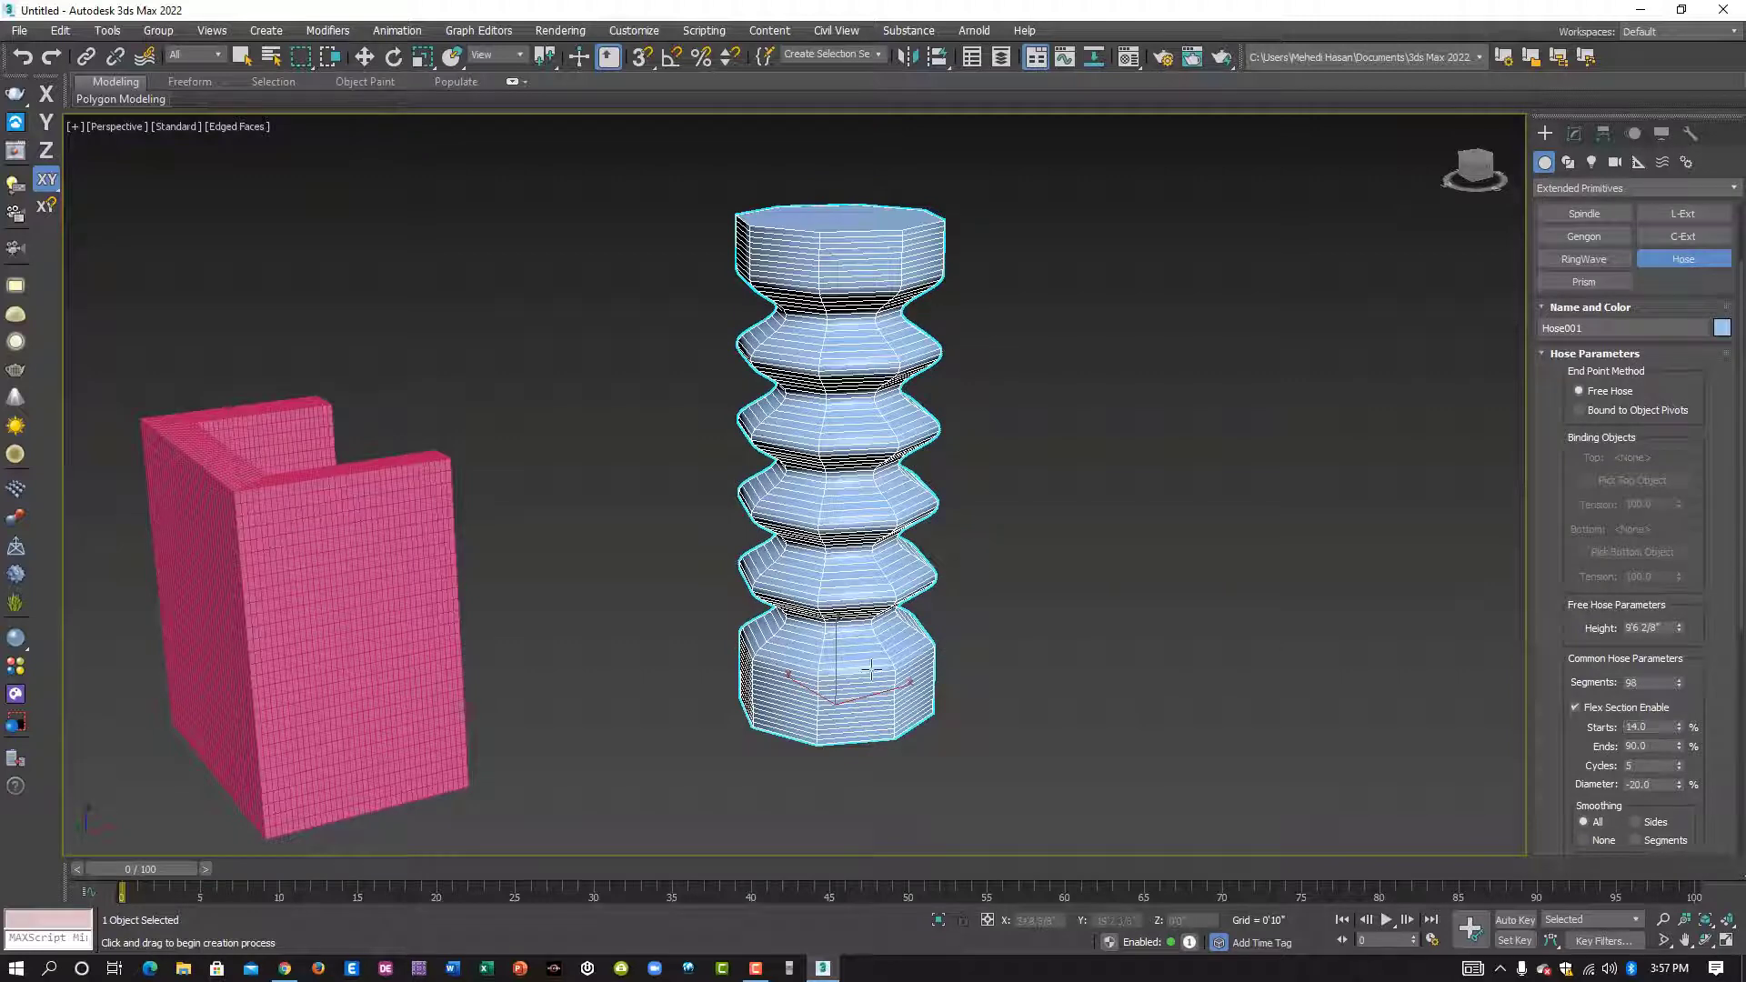
pyautogui.moveTo(1679, 728); pyautogui.dragTo(1684, 707)
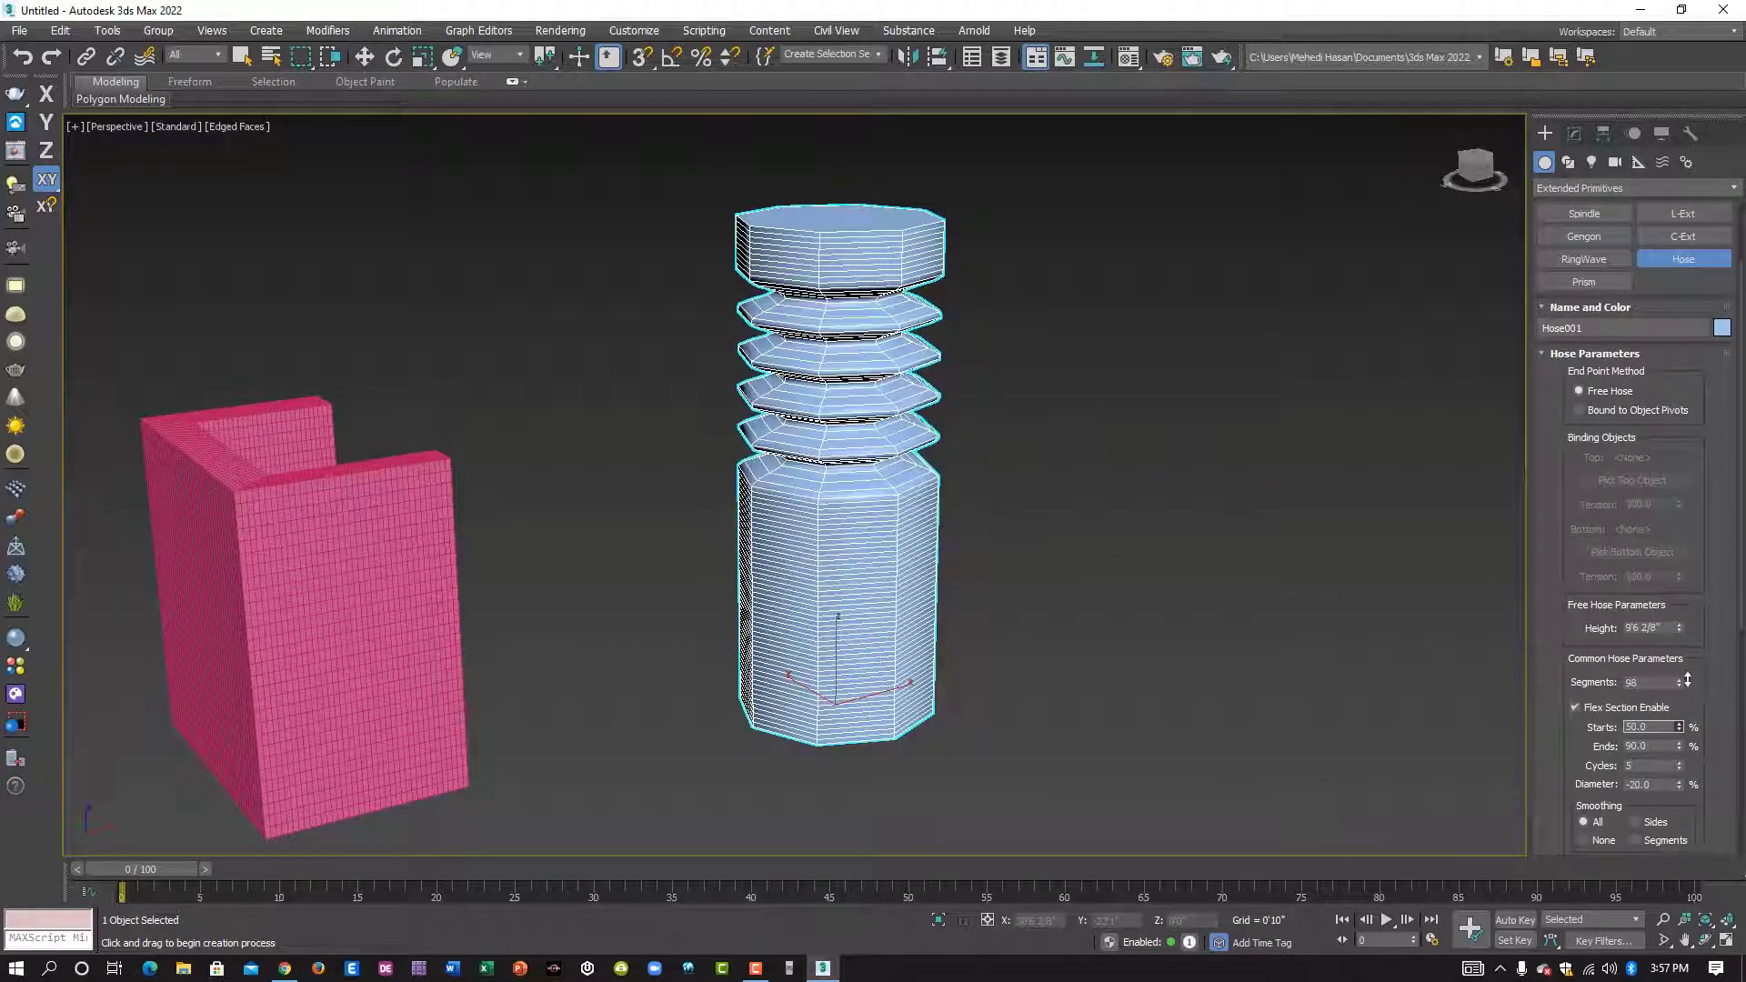
pyautogui.moveTo(1692, 728); pyautogui.dragTo(1676, 729)
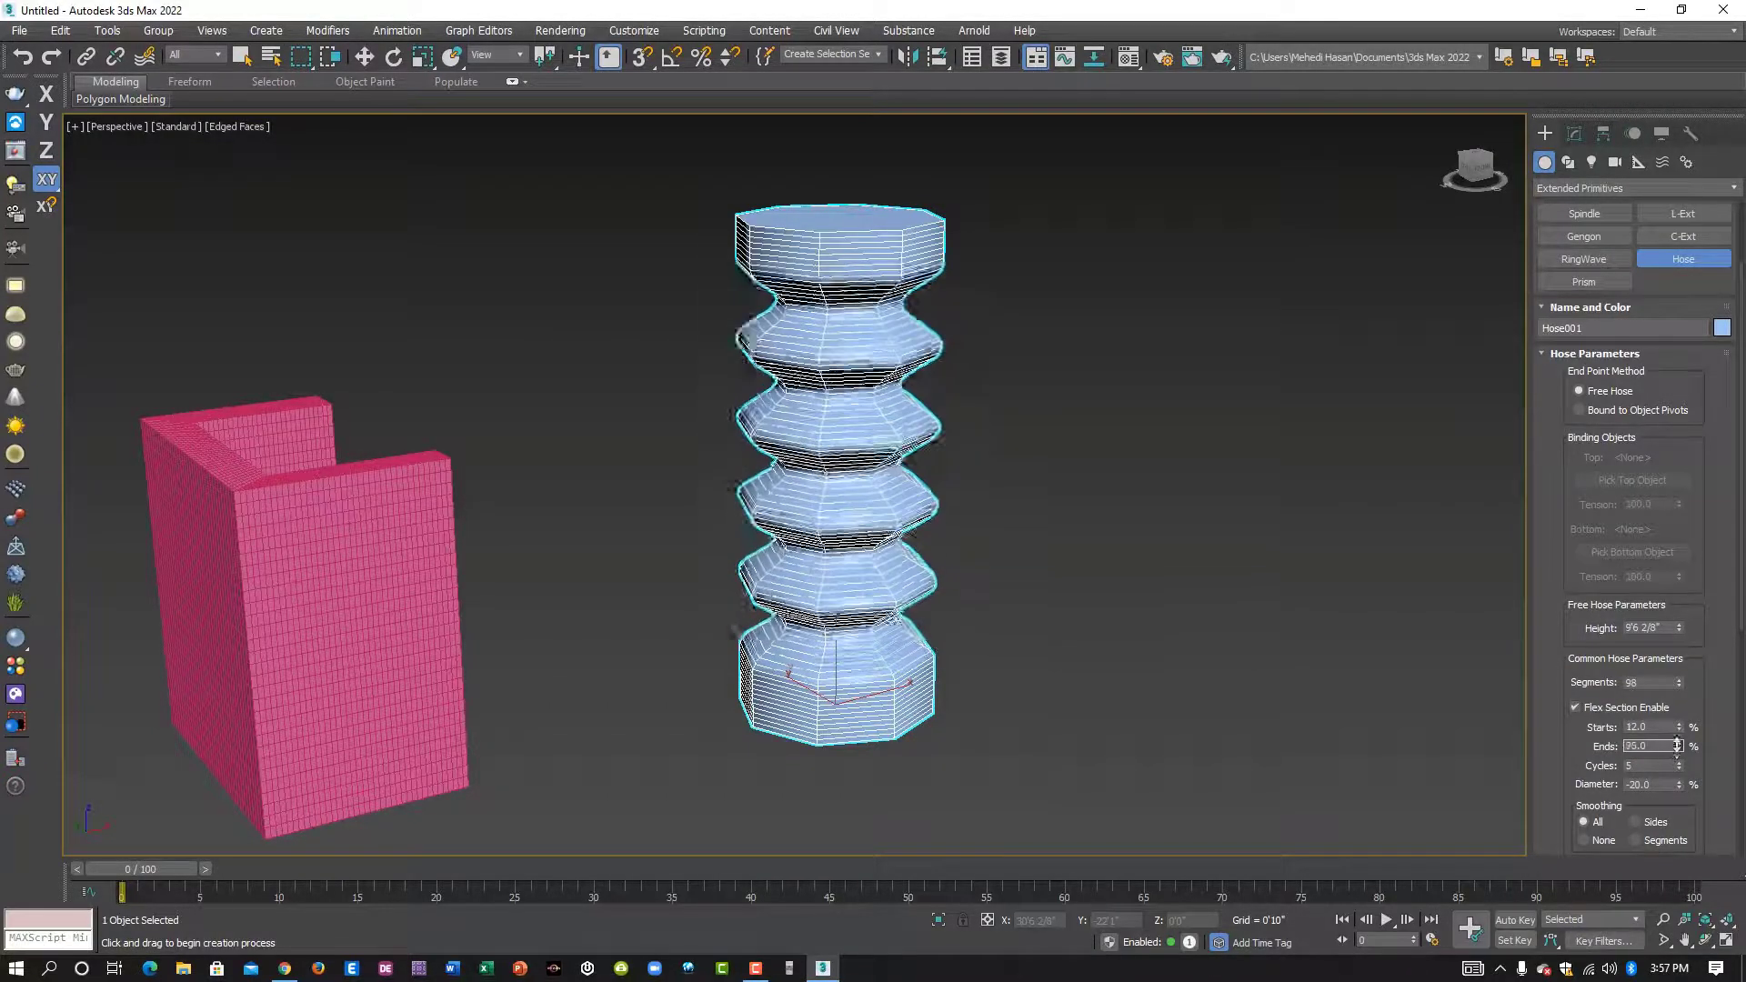
pyautogui.moveTo(1676, 749); pyautogui.dragTo(1677, 748)
# - Set the hose's flex section to 7 cycles with a diameter of -24%
pyautogui.scroll(-1, 1655, 744)
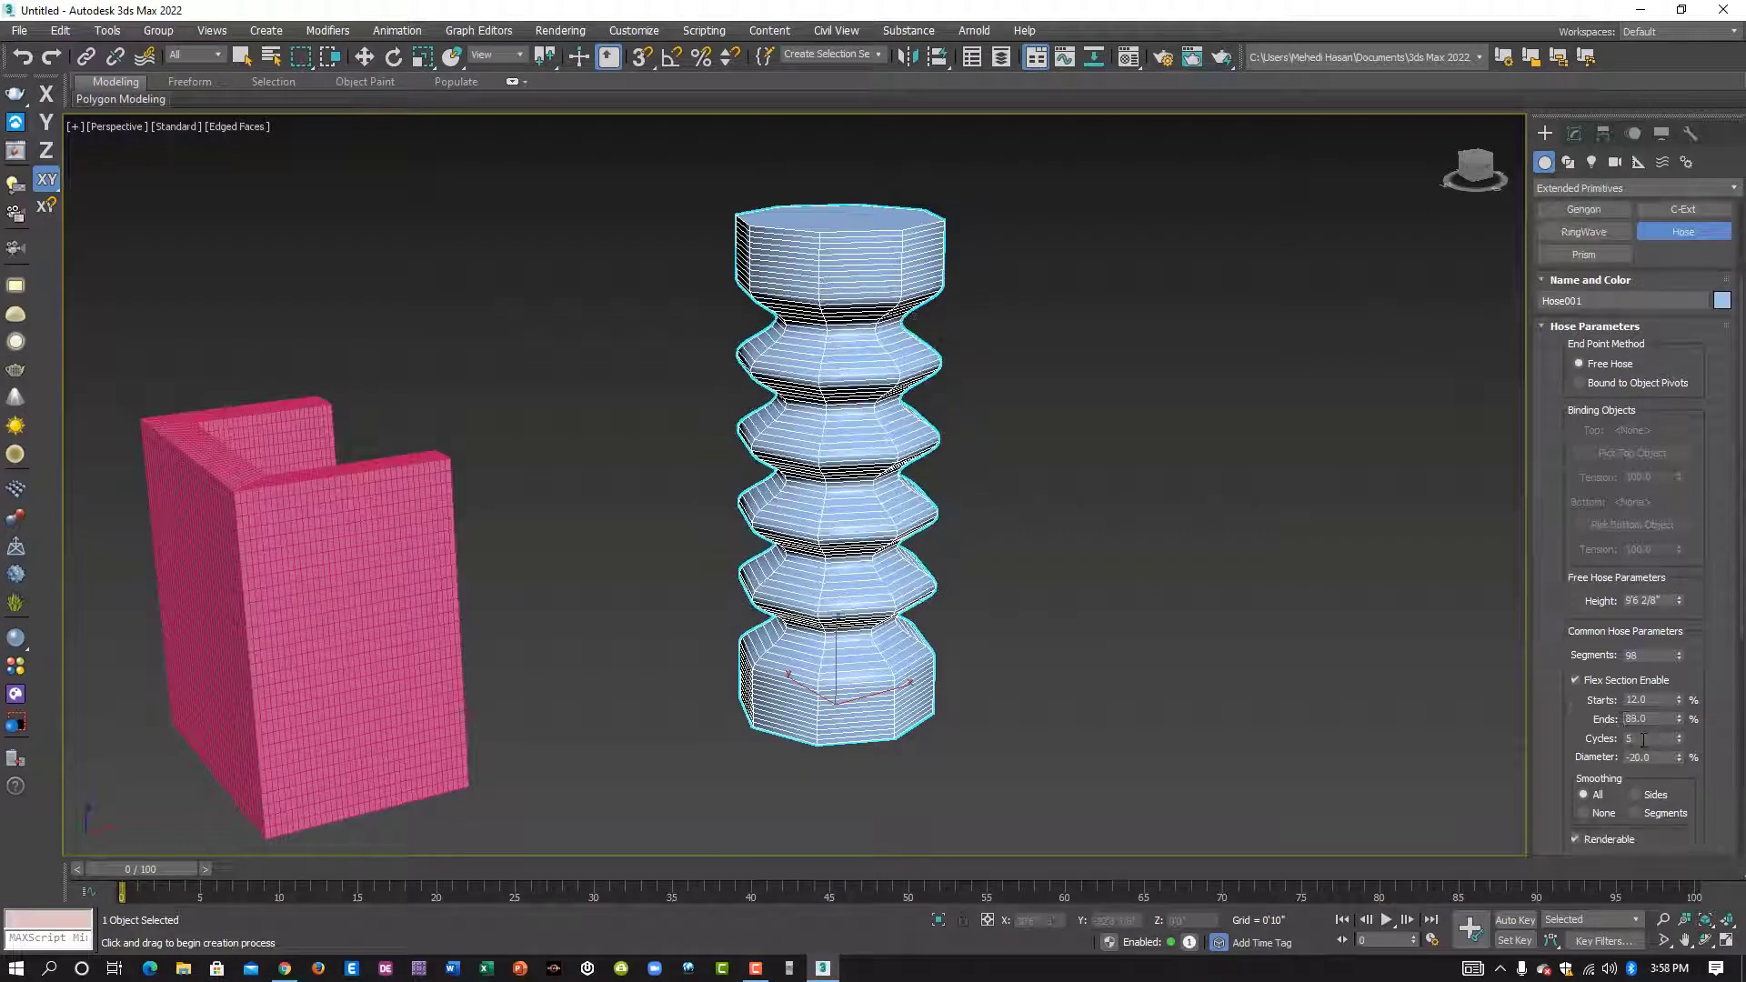
pyautogui.moveTo(1681, 740); pyautogui.dragTo(1680, 719)
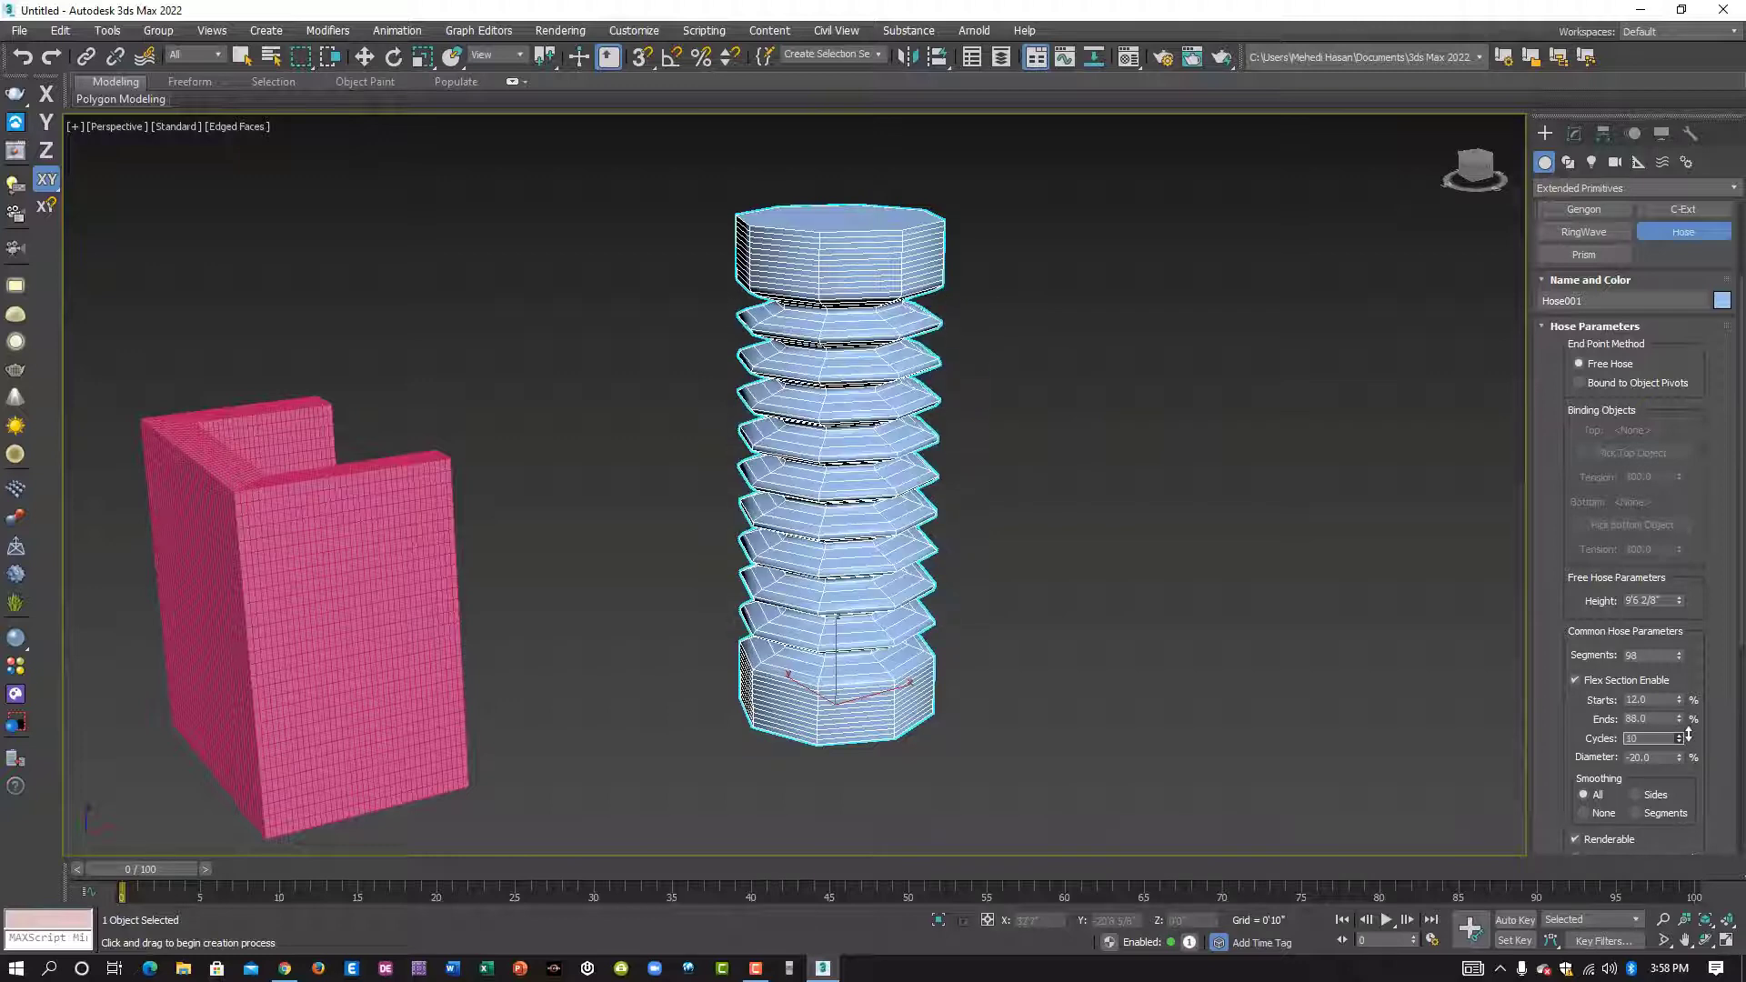
pyautogui.scroll(-1, 1721, 716)
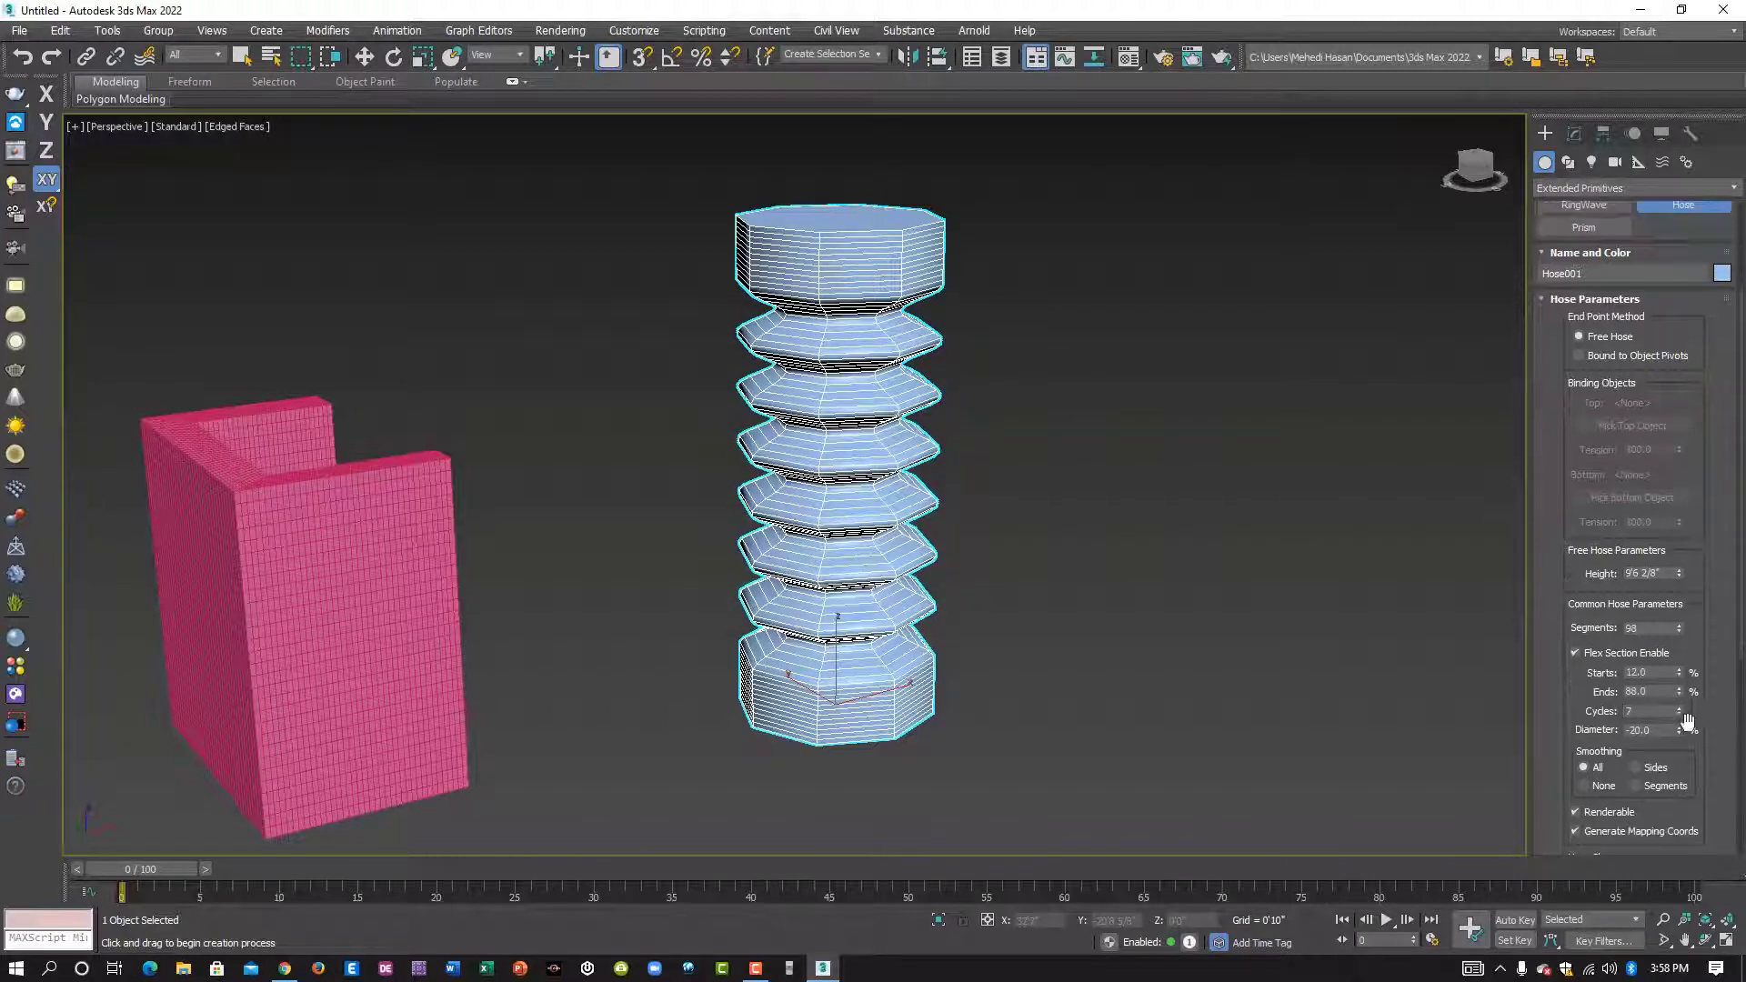
pyautogui.moveTo(1679, 730); pyautogui.dragTo(1721, 732)
# - Set the round hose shape's diameter to 4'10 3/8" and its sides to 13
pyautogui.scroll(-4, 1728, 707)
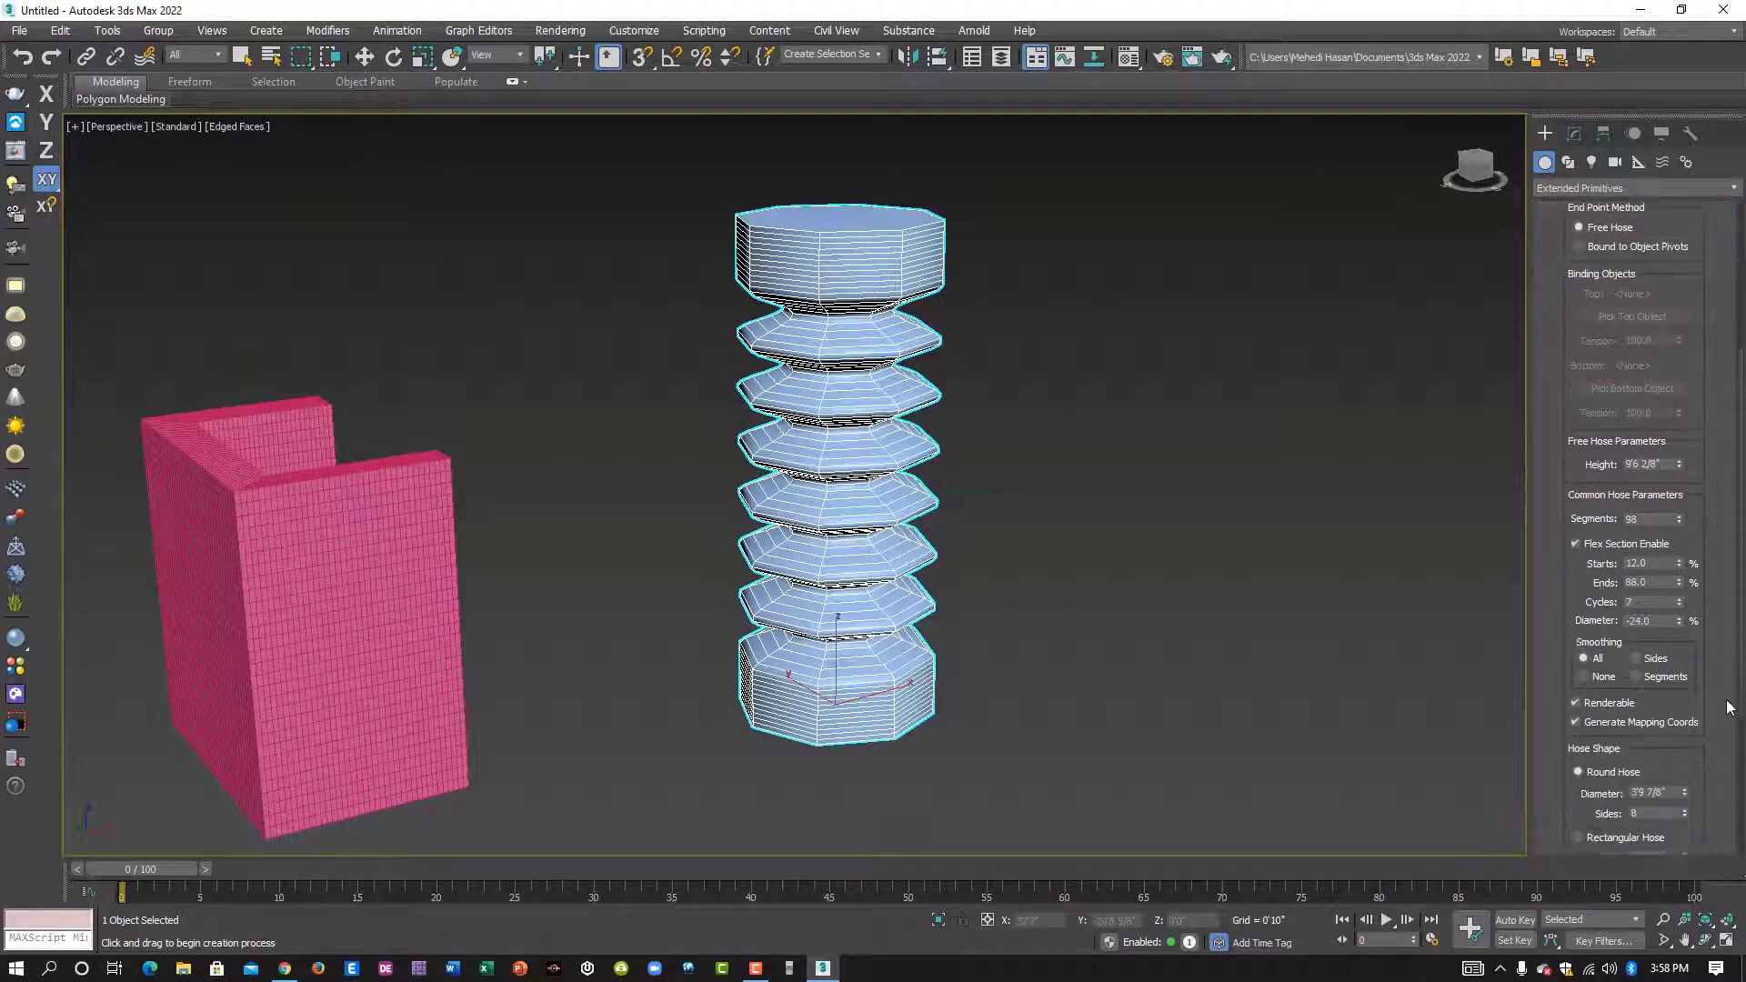
pyautogui.scroll(-2, 1698, 678)
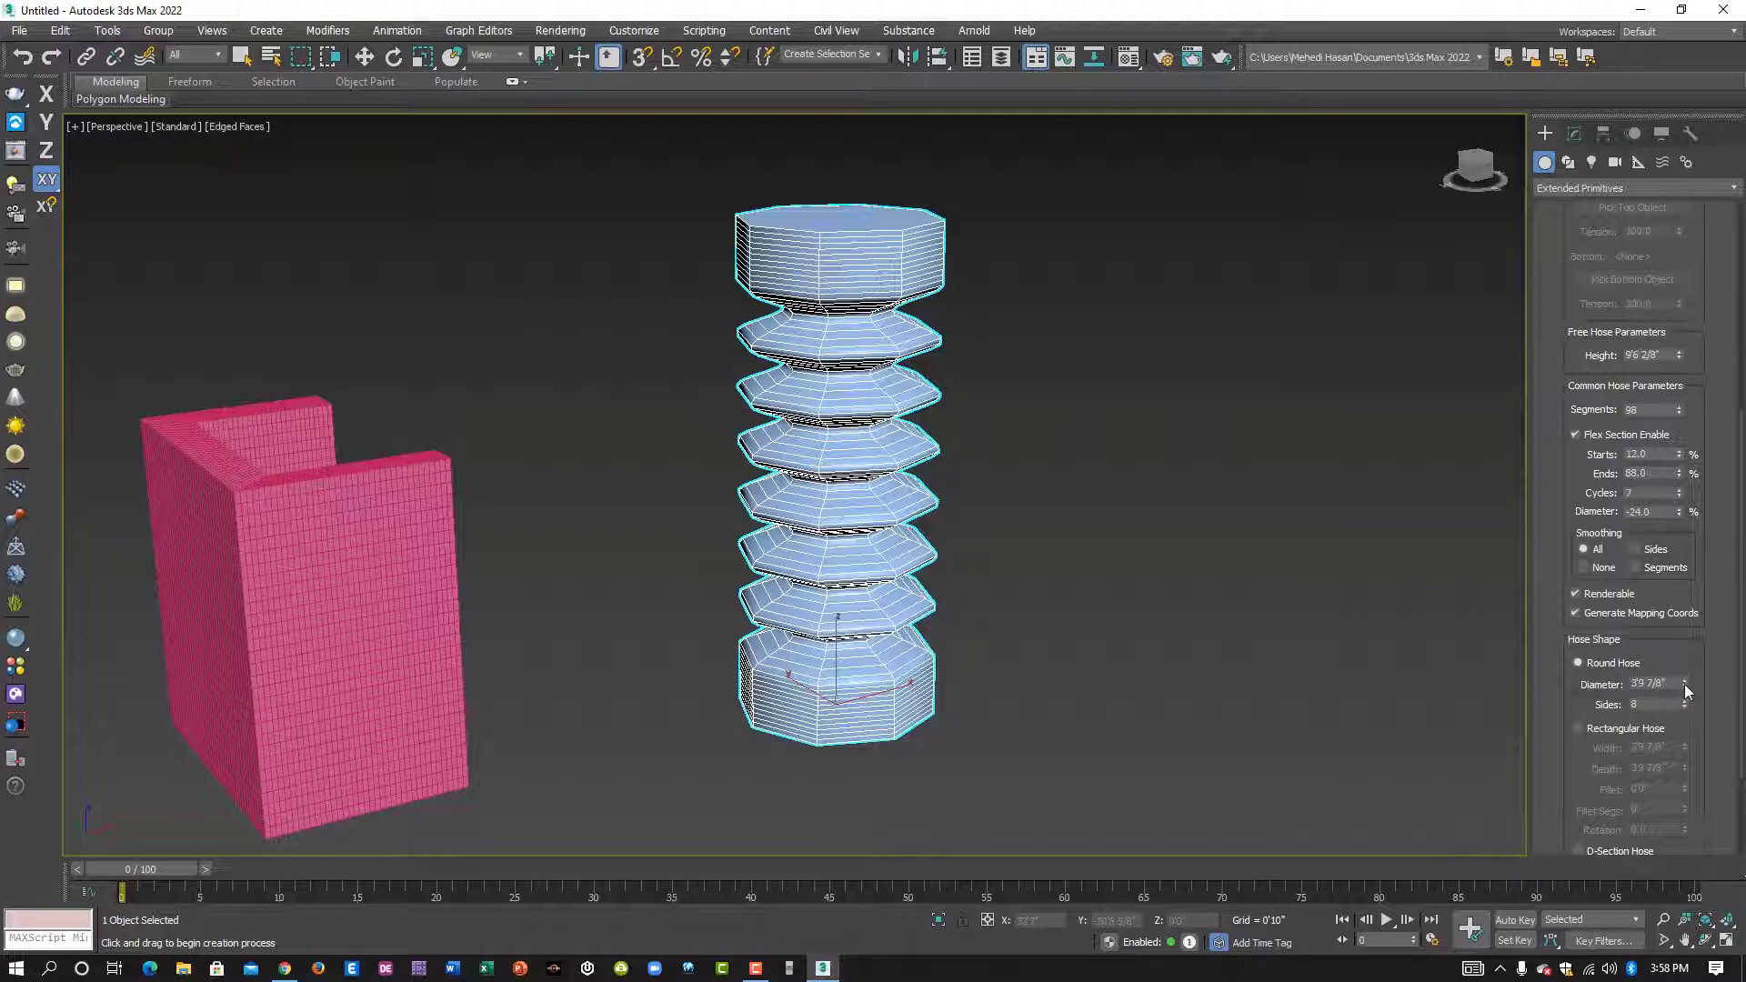
pyautogui.moveTo(1683, 683); pyautogui.dragTo(1688, 569)
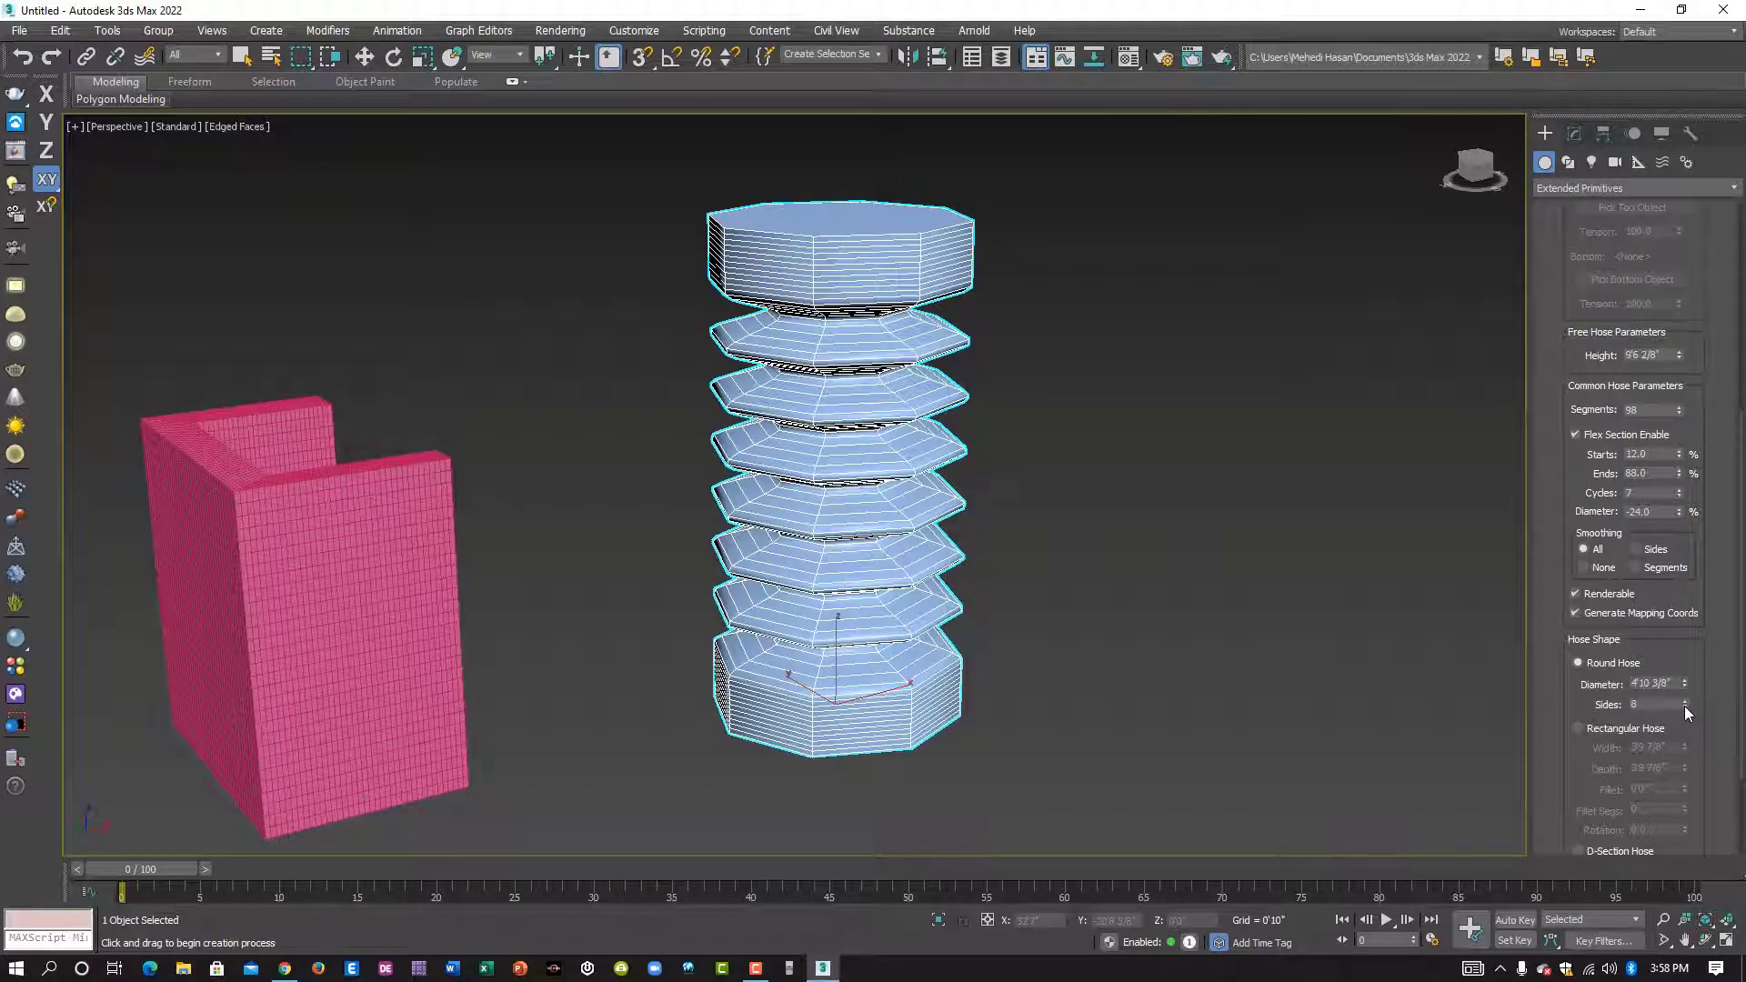
pyautogui.moveTo(1684, 705)
pyautogui.mouseDown()
pyautogui.moveTo(1684, 668)
pyautogui.moveTo(1684, 703)
pyautogui.mouseUp()
pyautogui.scroll(-3, 1687, 729)
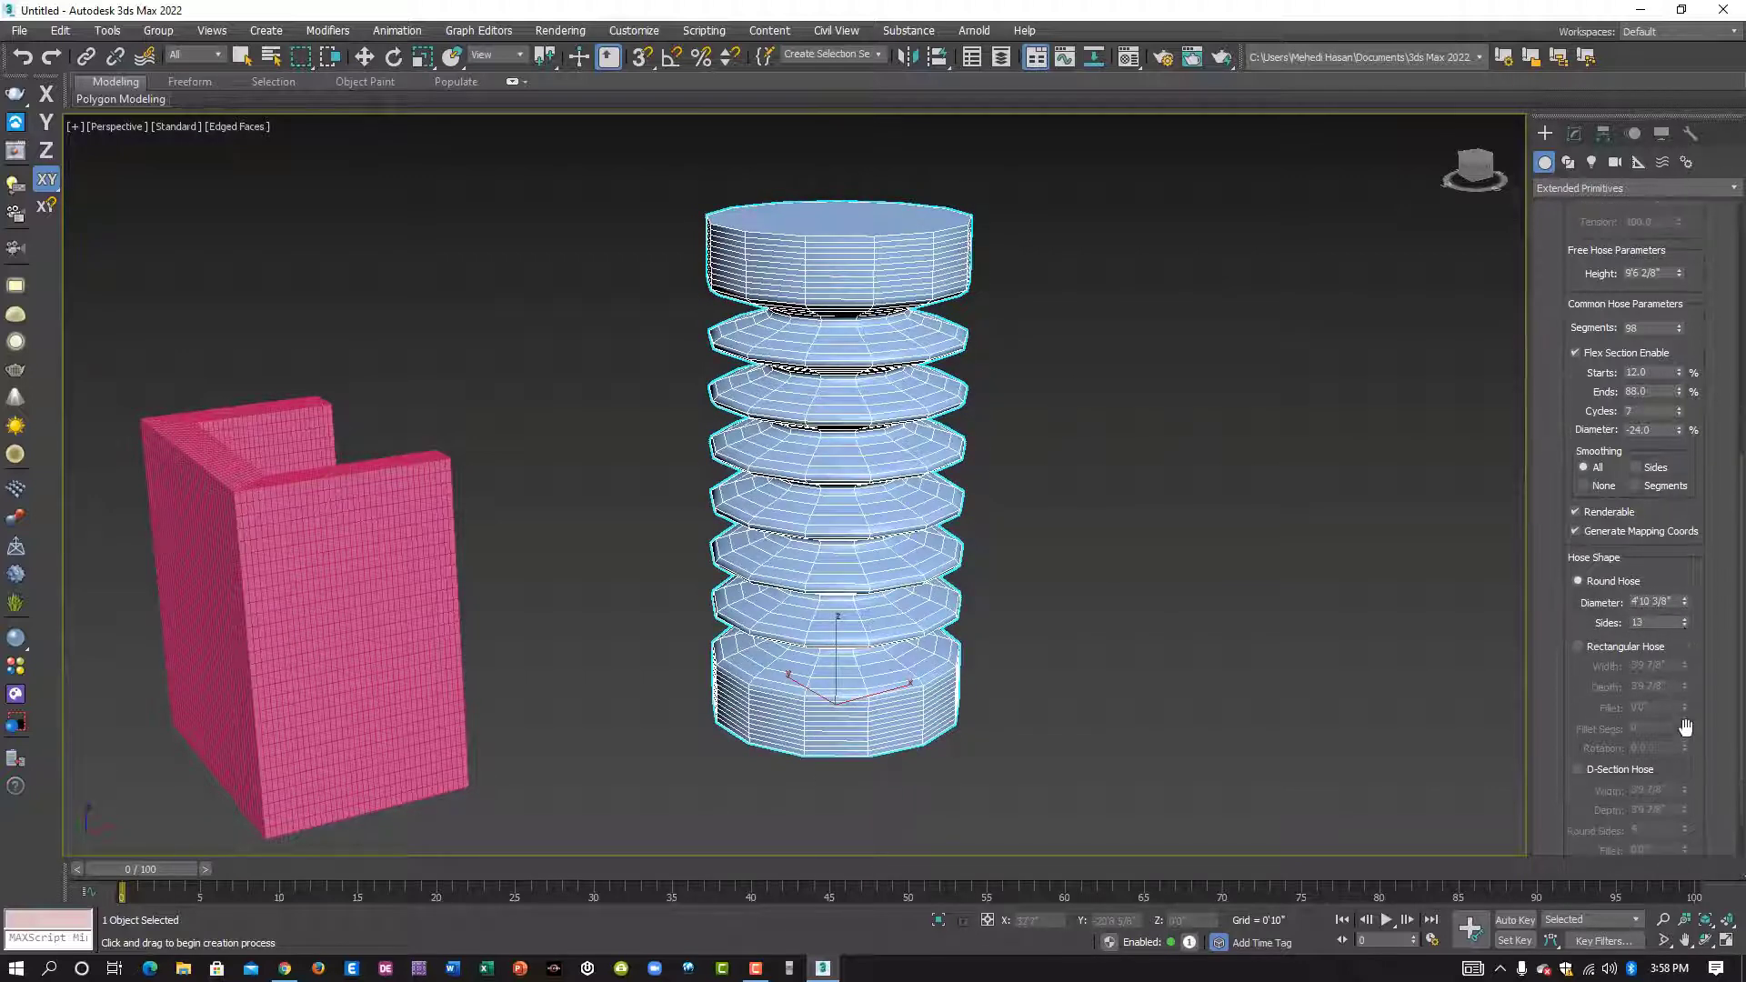
pyautogui.scroll(-2, 1686, 710)
pyautogui.scroll(5, 1690, 720)
pyautogui.scroll(5, 1689, 713)
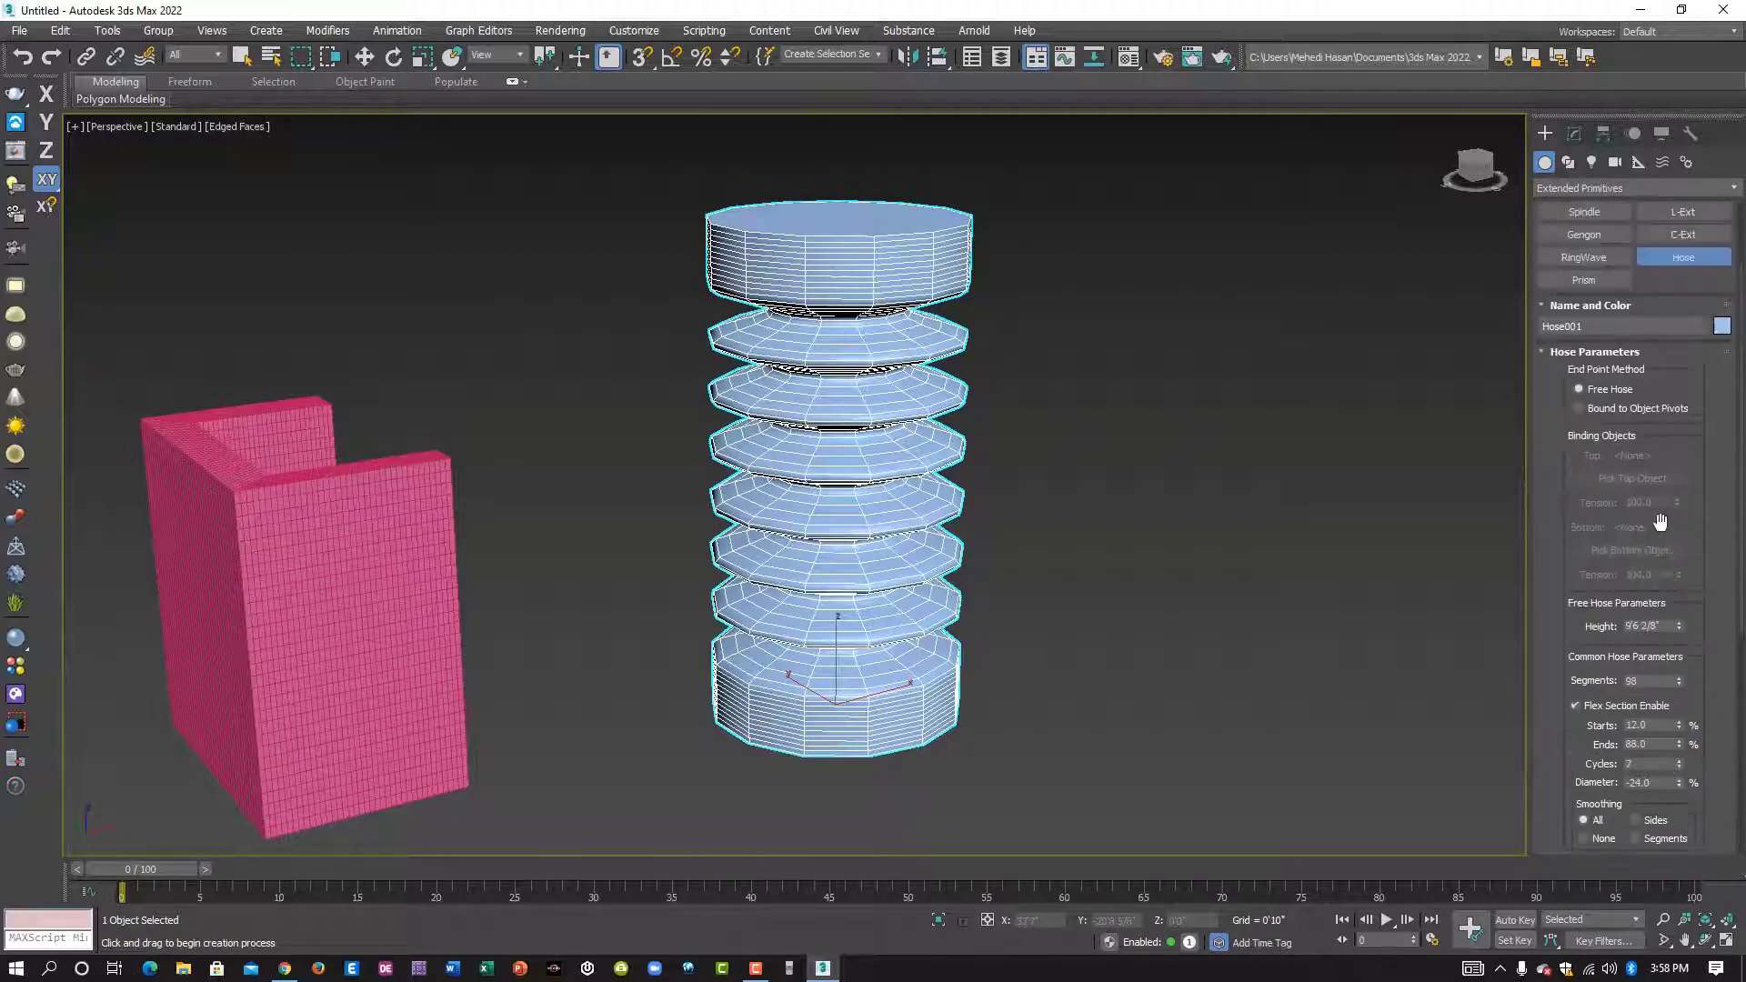